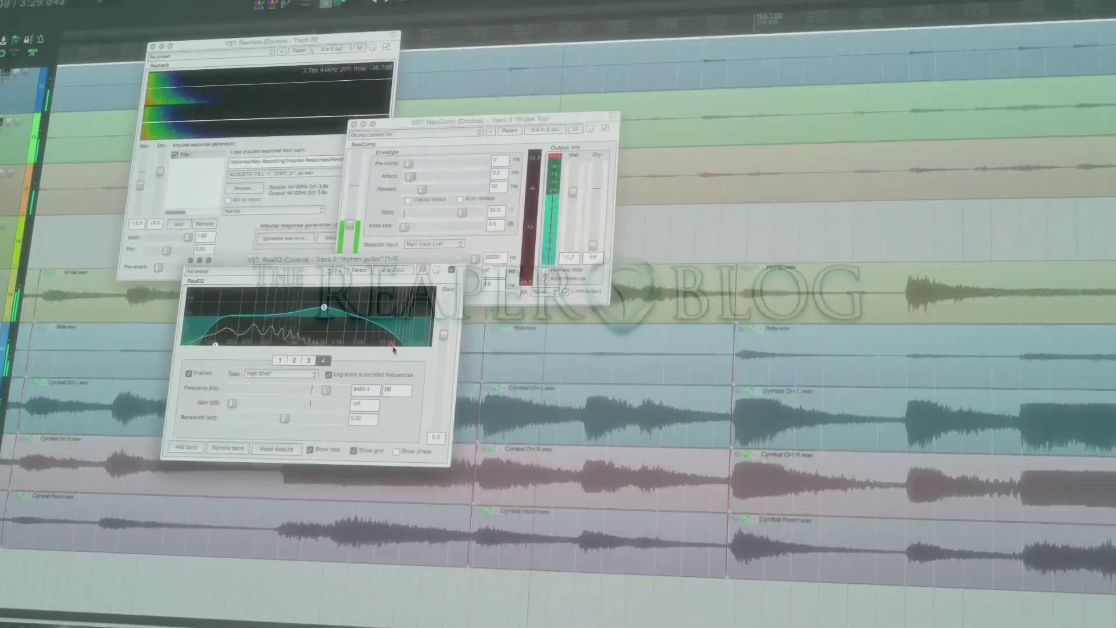
Step: Raise the frequency of EQ band 4
{"action": "left_click_drag", "start_coordinate": [393, 348], "coordinate": [415, 348]}
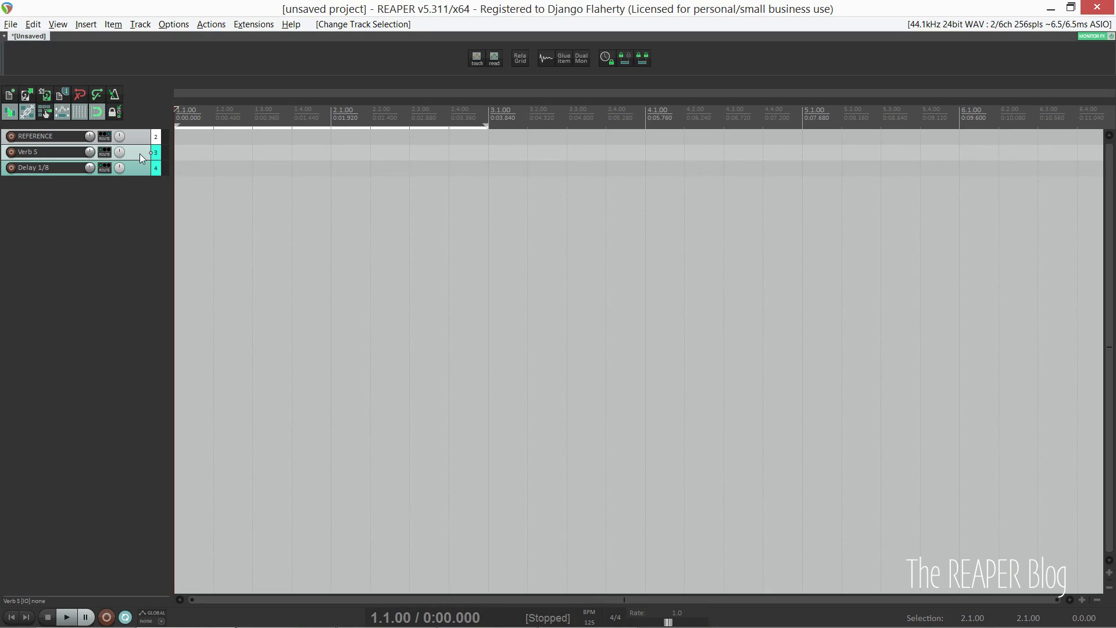
Step: Review the Verb S chain and Delay 1/8's two ReaDelays, then select 1.1.00–1.3.00
{"action": "left_click", "coordinate": [140, 154]}
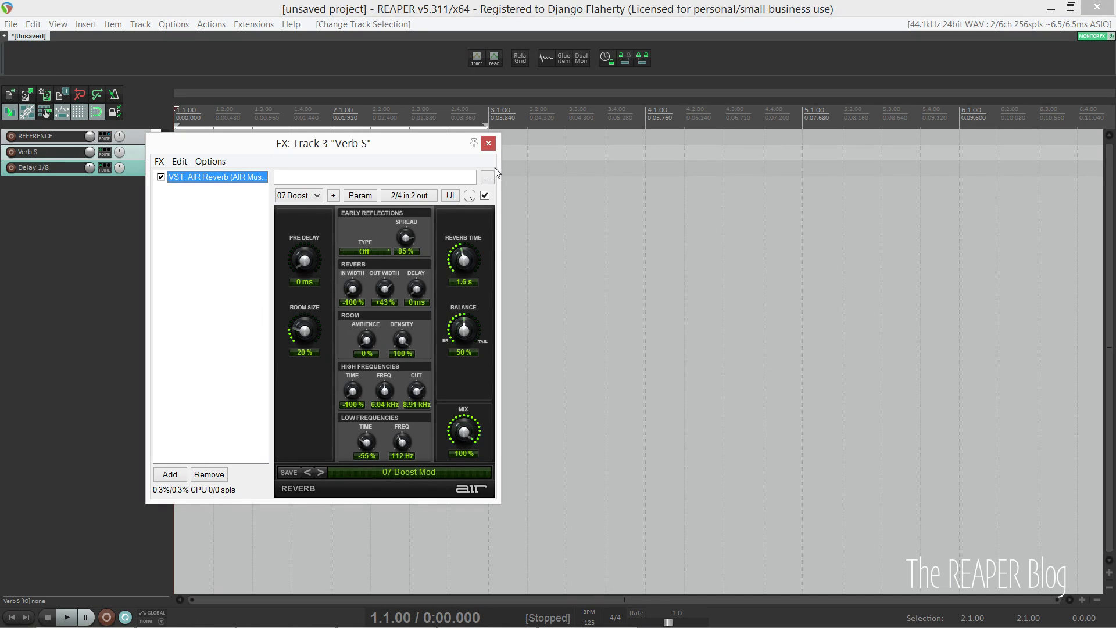
{"action": "left_click", "coordinate": [488, 143]}
{"action": "left_click", "coordinate": [137, 168]}
{"action": "left_click", "coordinate": [161, 111]}
{"action": "left_click", "coordinate": [163, 123]}
{"action": "left_click_drag", "start_coordinate": [509, 80], "coordinate": [696, 91]}
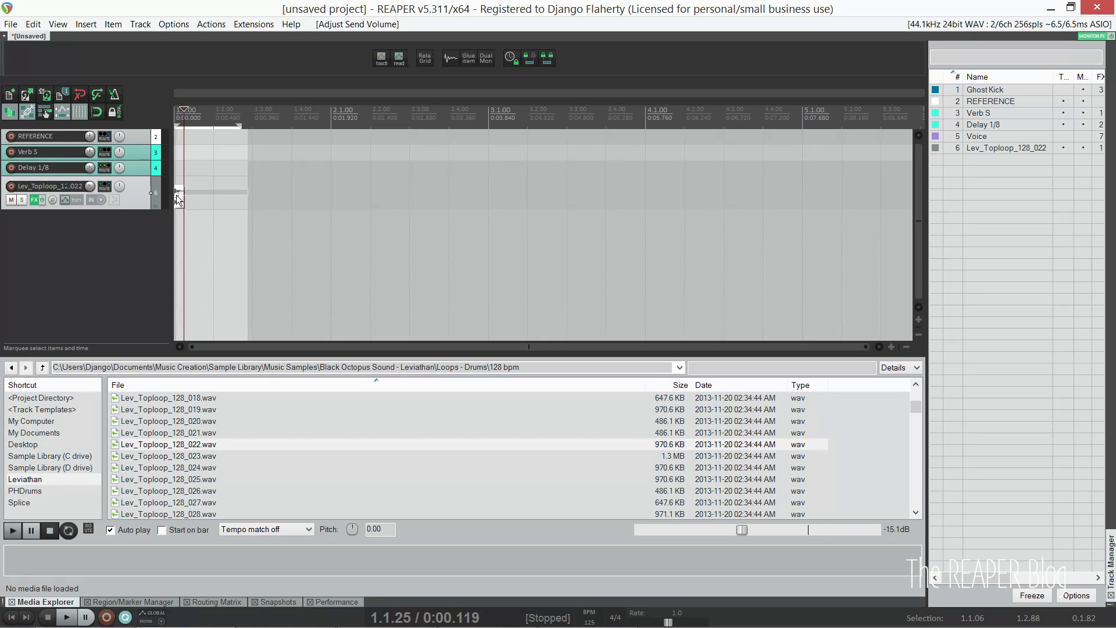
{"action": "left_click_drag", "start_coordinate": [179, 199], "coordinate": [251, 195]}
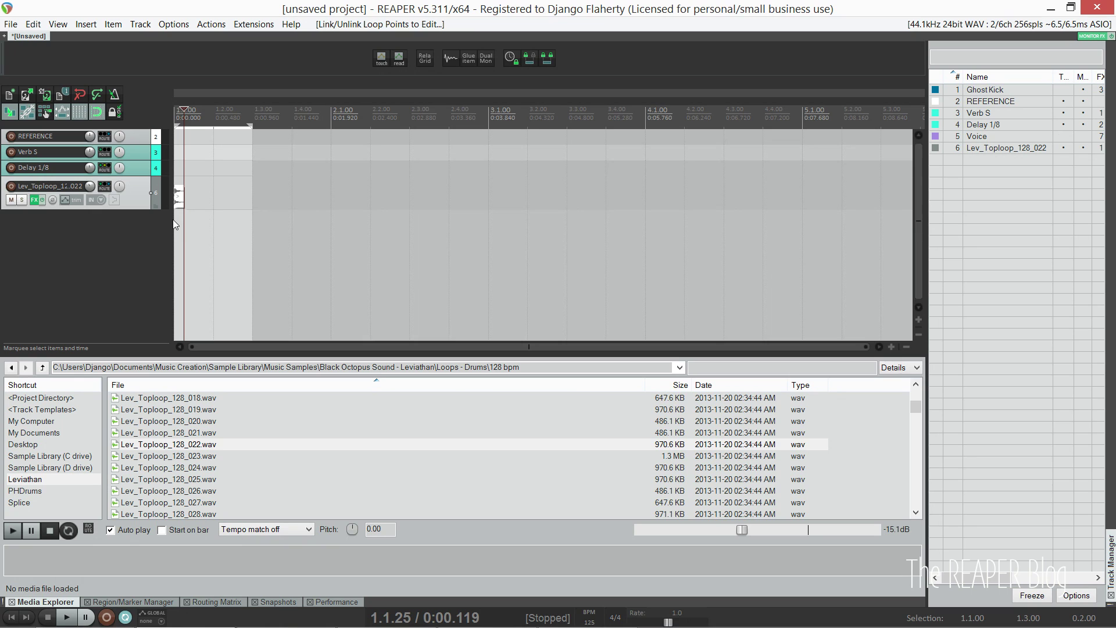
Step: Start loop playback, check Delay 1/8's routing, hide the docker and select Delay 1/8
{"action": "key", "text": "space"}
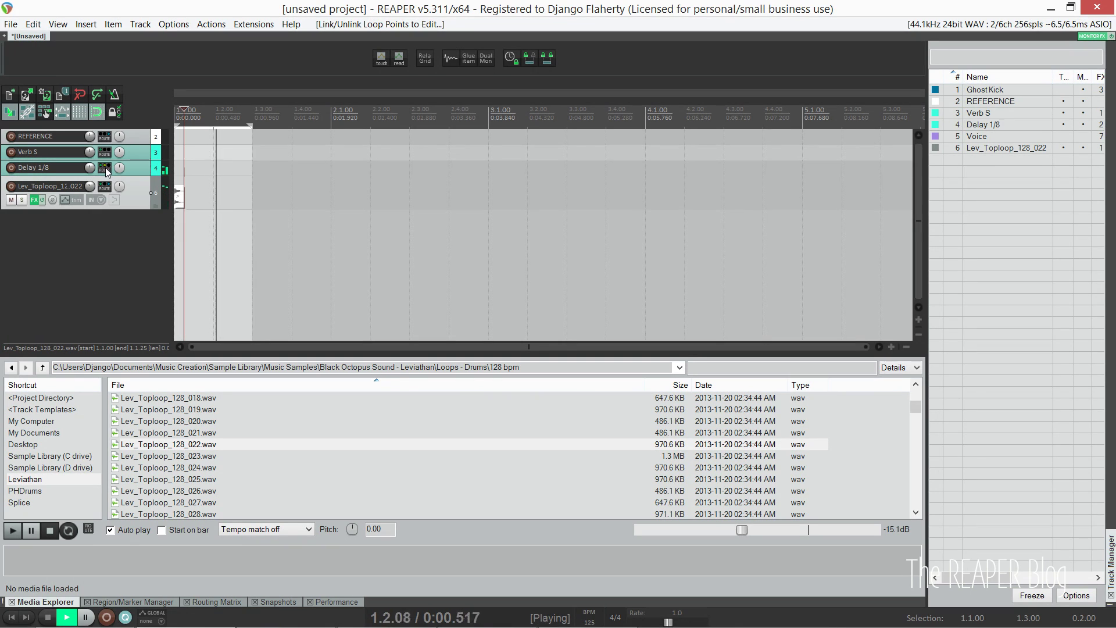
{"action": "left_click", "coordinate": [105, 168]}
{"action": "key", "text": "alt+d"}
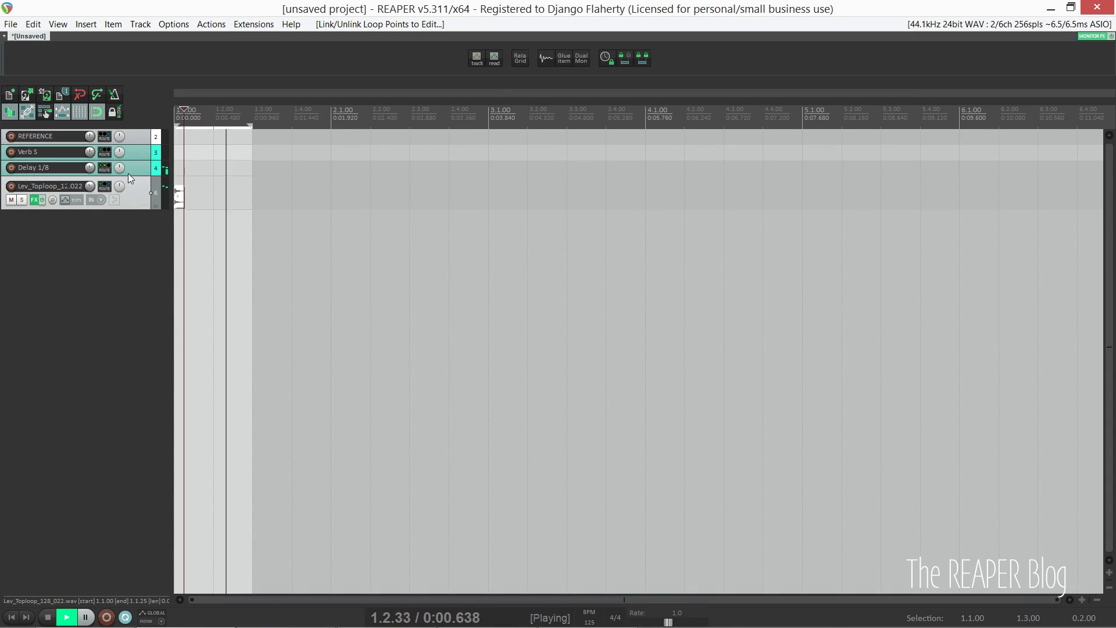
{"action": "left_click", "coordinate": [134, 169]}
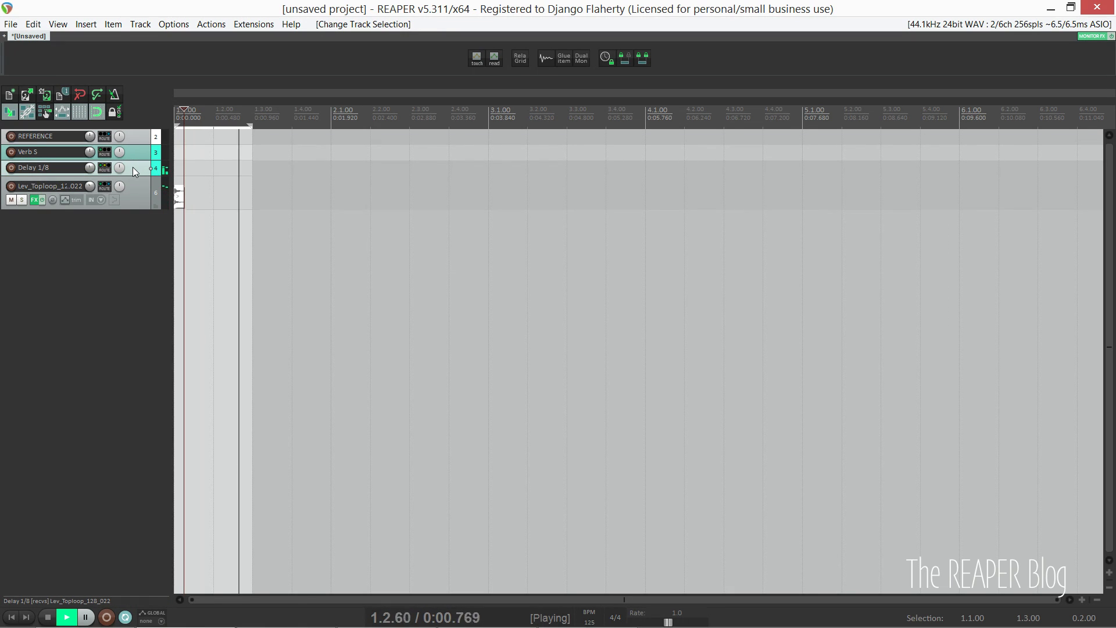
Step: Bypass the second ReaDelay on Delay 1/8 and compare delay taps 1 and 2
{"action": "key", "text": "f"}
{"action": "left_click", "coordinate": [282, 137]}
{"action": "left_click", "coordinate": [312, 125]}
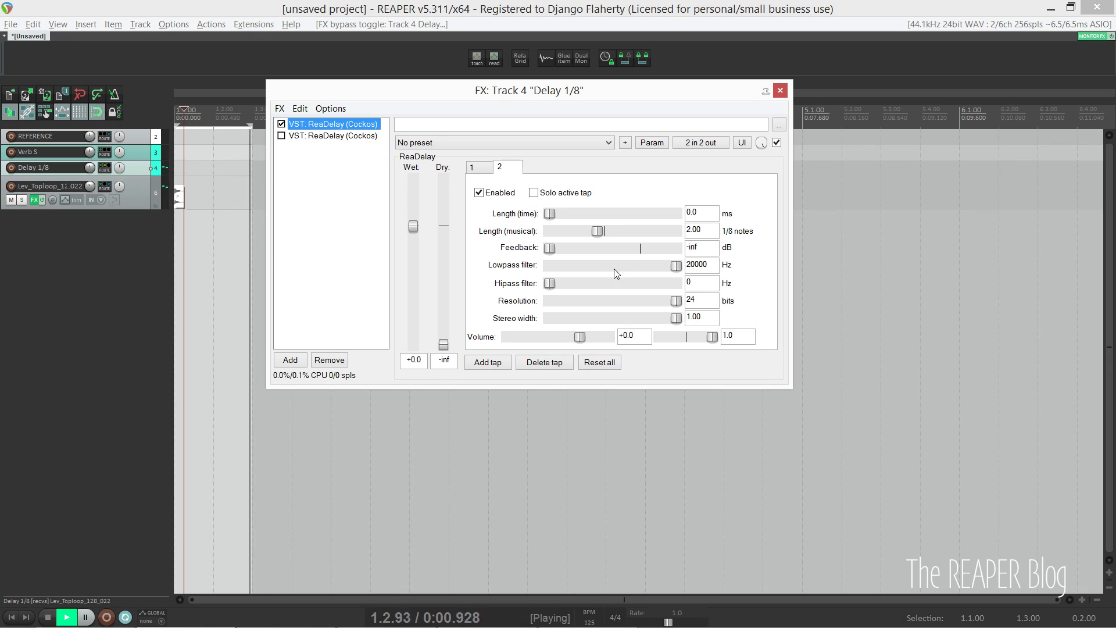
{"action": "left_click", "coordinate": [478, 167]}
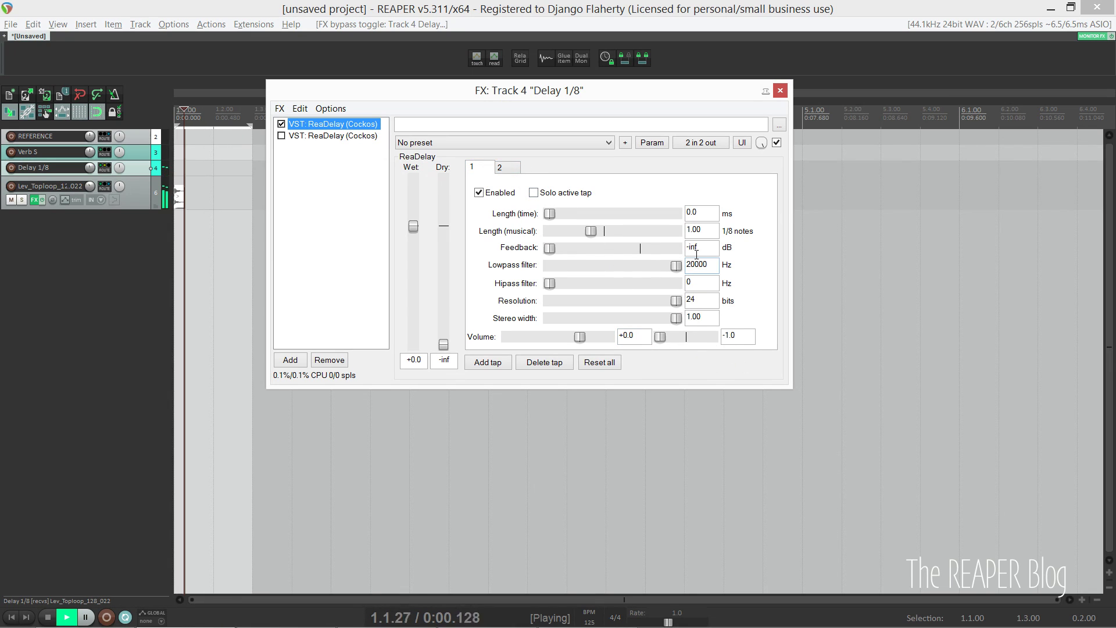
{"action": "left_click", "coordinate": [506, 167]}
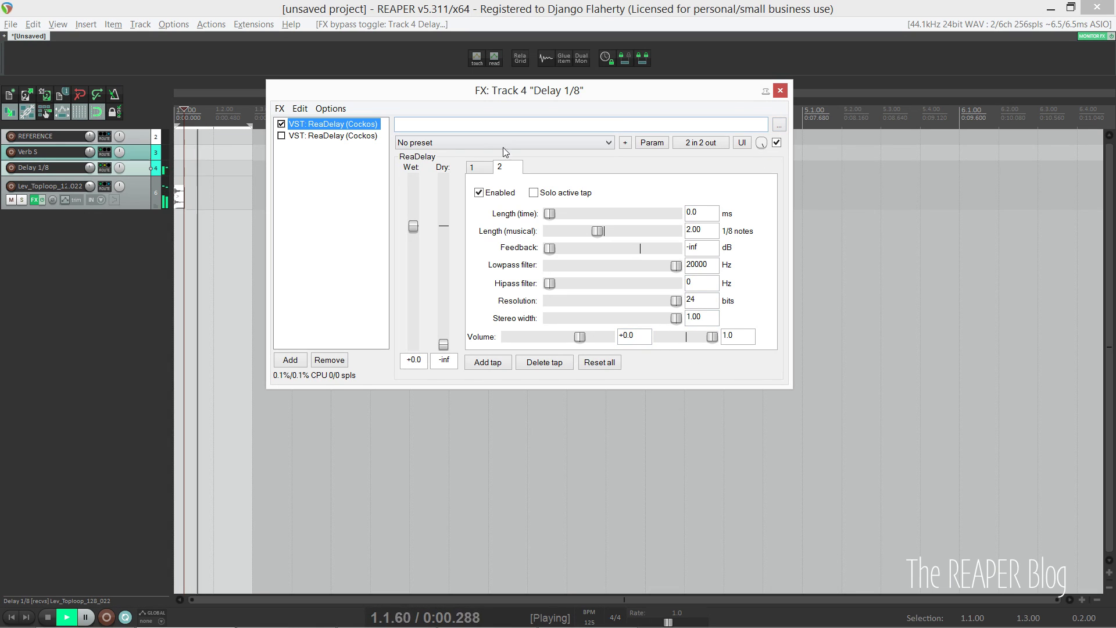
Step: Re-enable the second ReaDelay, stop playback and close the effects chain
{"action": "left_click", "coordinate": [281, 136]}
{"action": "left_click", "coordinate": [304, 138]}
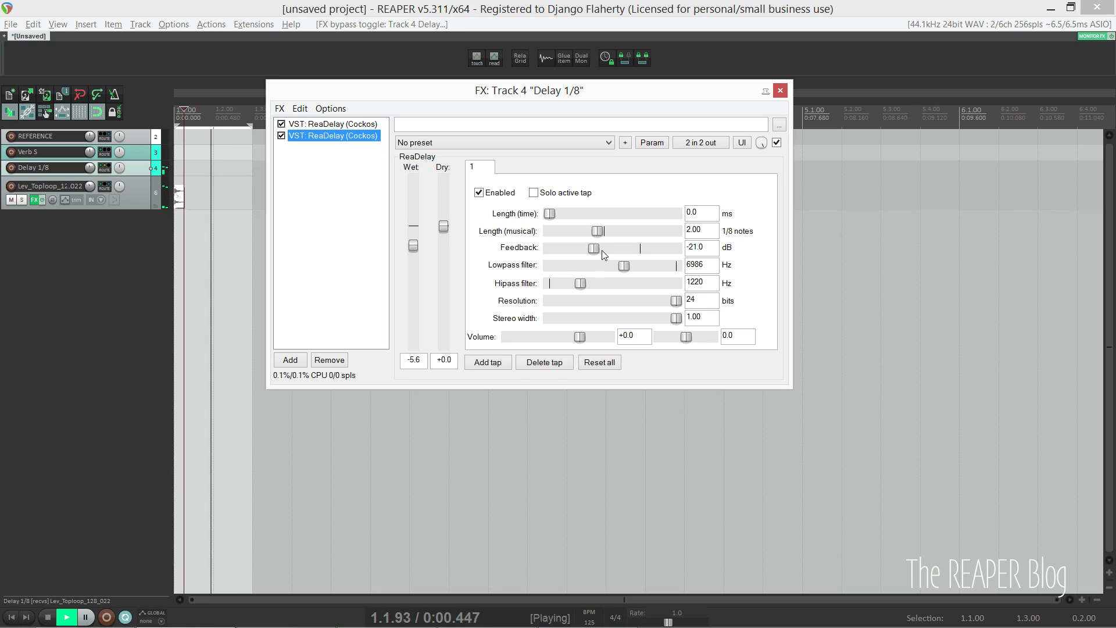
{"action": "key", "text": "space"}
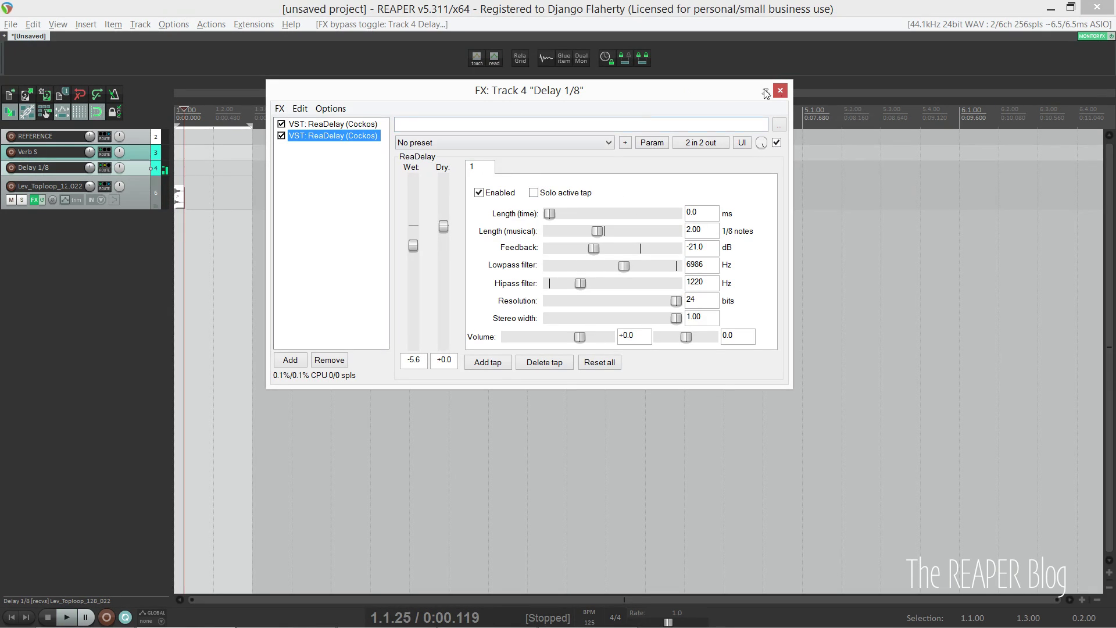
{"action": "left_click", "coordinate": [780, 91]}
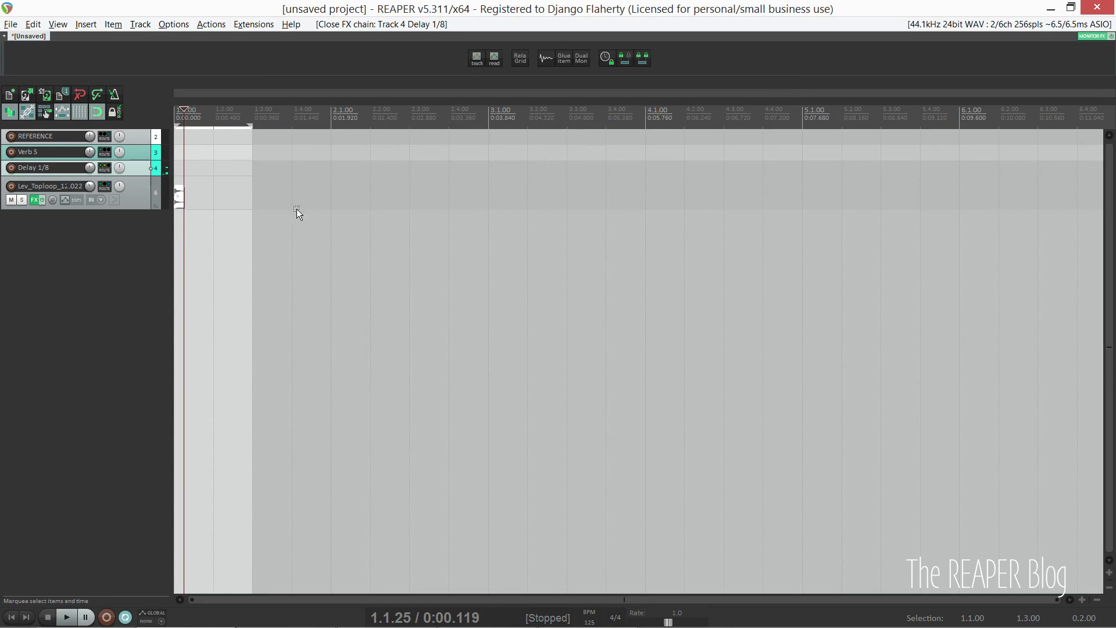
Step: Remove the Lev_Toploop track's send to Delay 1/8
{"action": "left_click", "coordinate": [145, 194]}
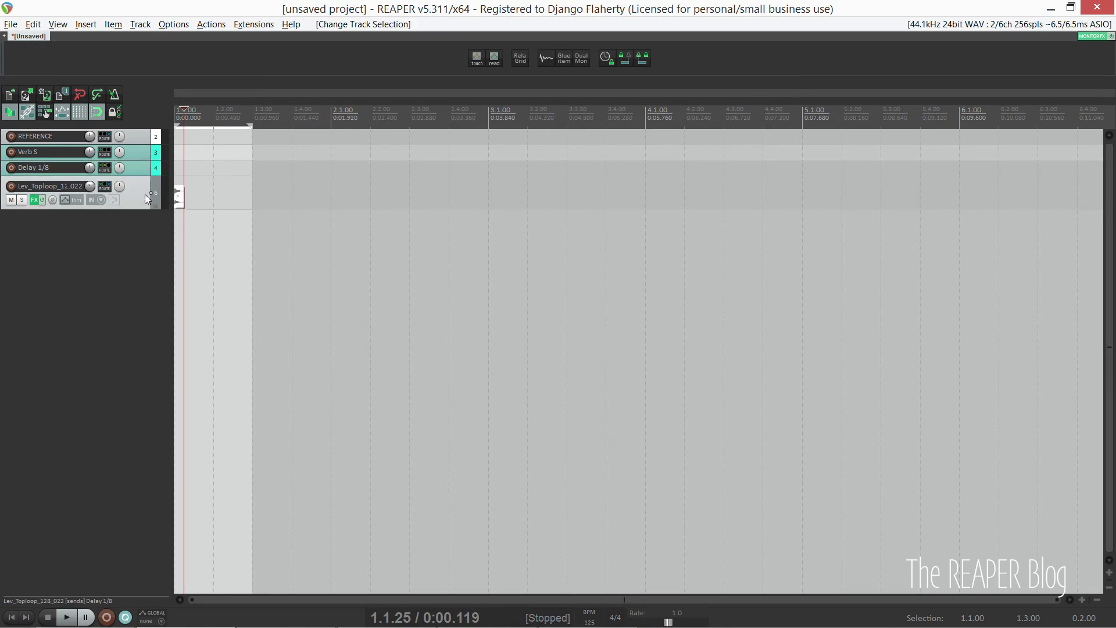
{"action": "left_click", "coordinate": [103, 186]}
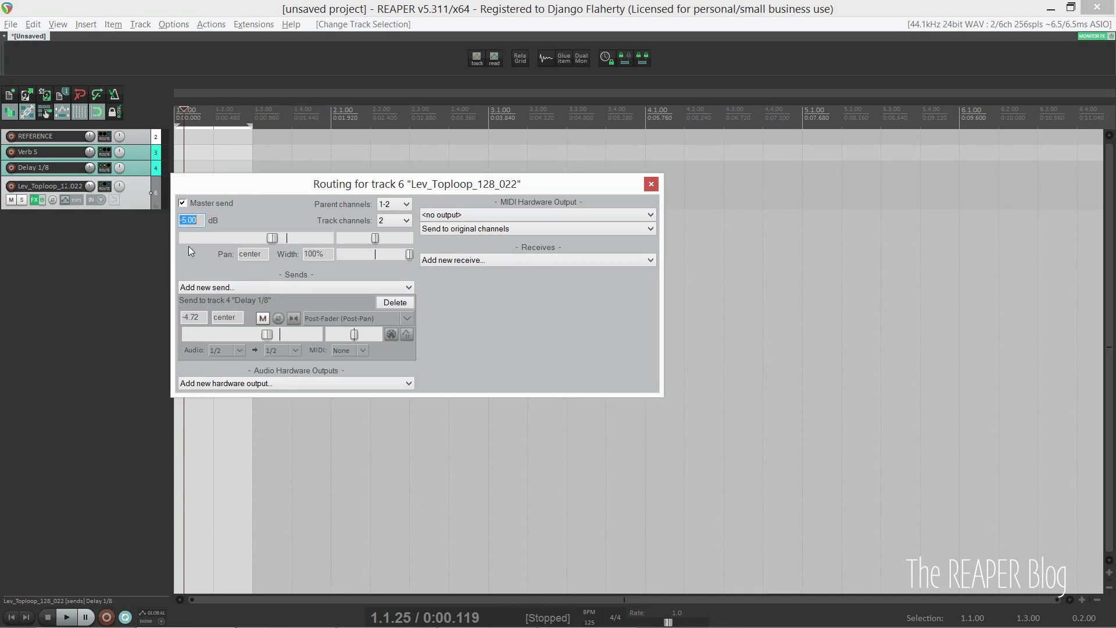
{"action": "left_click", "coordinate": [394, 303]}
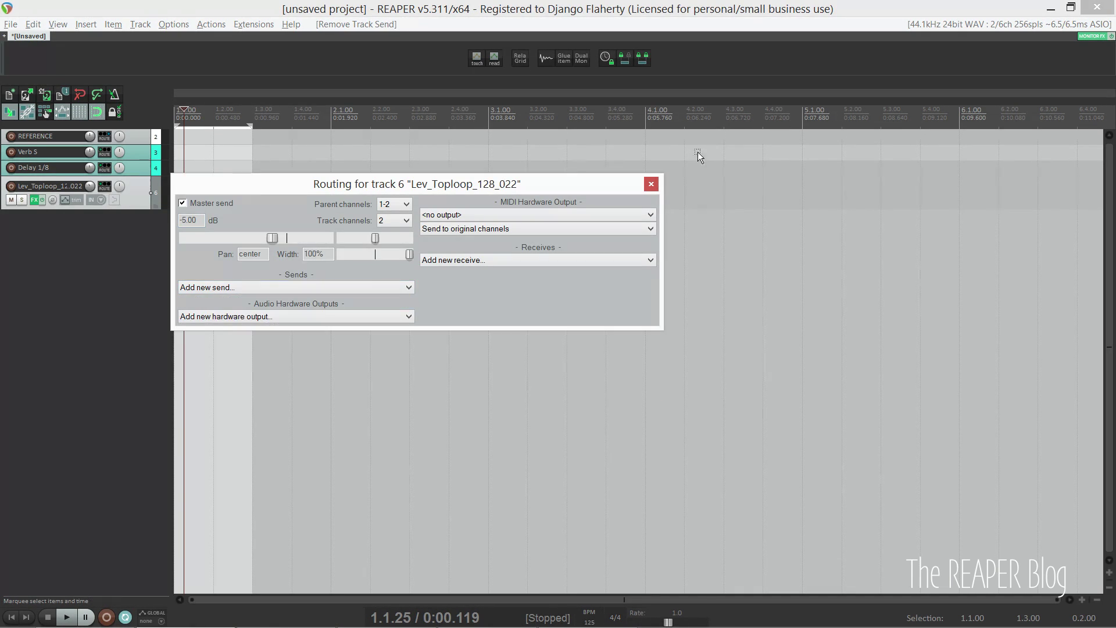
{"action": "left_click", "coordinate": [651, 184]}
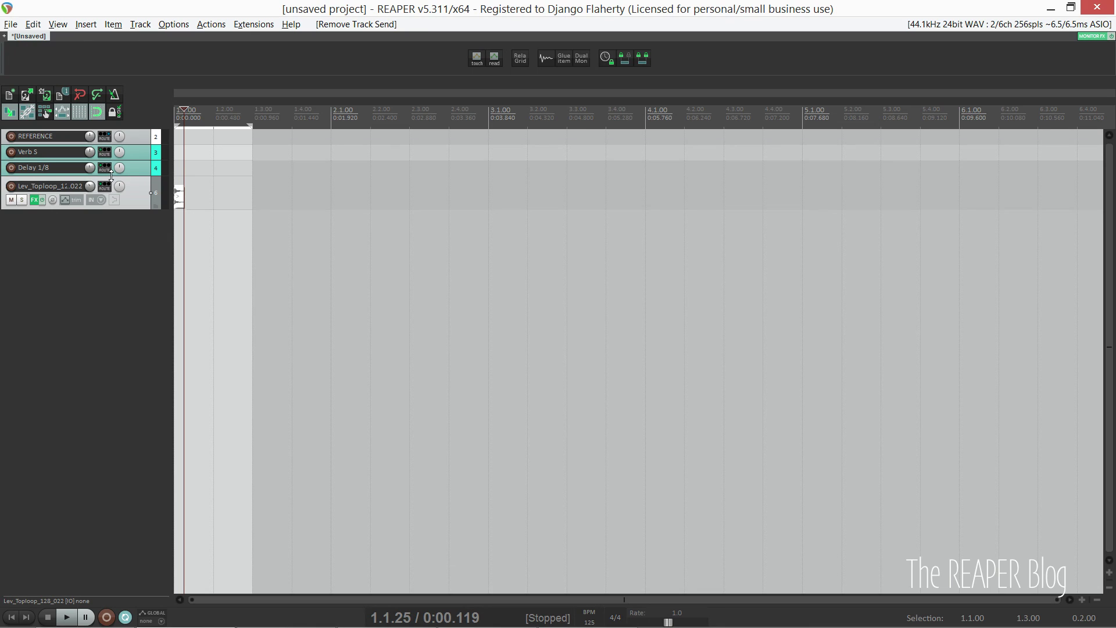
Step: Create a Lev_Toploop send to Verb S at -7.09 dB and play to hear it
{"action": "left_click_drag", "start_coordinate": [105, 187], "coordinate": [110, 156]}
{"action": "mouse_move", "coordinate": [124, 211]}
{"action": "left_mouse_down"}
{"action": "mouse_move", "coordinate": [214, 210]}
{"action": "mouse_move", "coordinate": [114, 223]}
{"action": "left_mouse_up"}
{"action": "key", "text": "space"}
{"action": "key", "text": "space"}
Step: Replace REFERENCE's hardware output with Audient iD14 1/2, leaving its master send off
{"action": "left_click", "coordinate": [112, 137]}
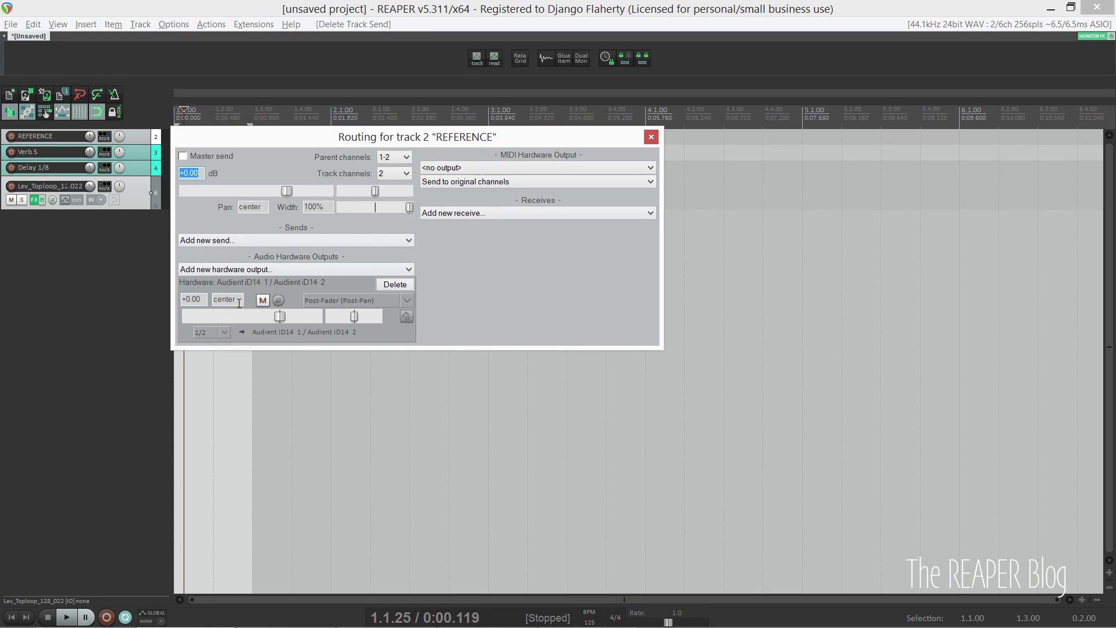
{"action": "left_click", "coordinate": [395, 284]}
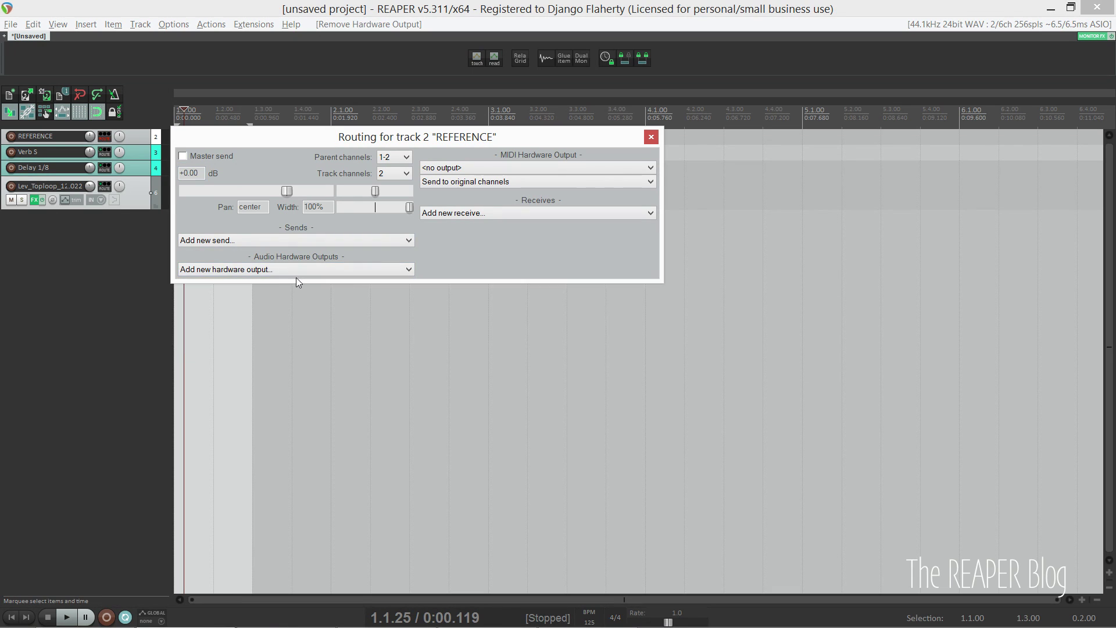
{"action": "left_click", "coordinate": [282, 271]}
{"action": "left_click", "coordinate": [279, 291]}
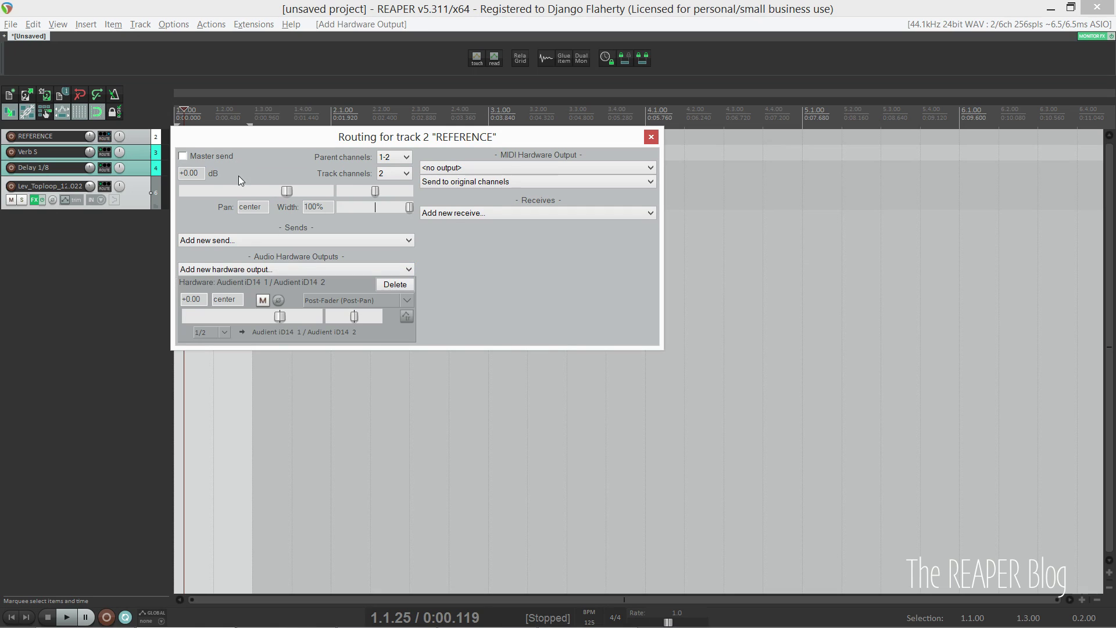
{"action": "left_click", "coordinate": [200, 157]}
{"action": "left_click", "coordinate": [200, 157]}
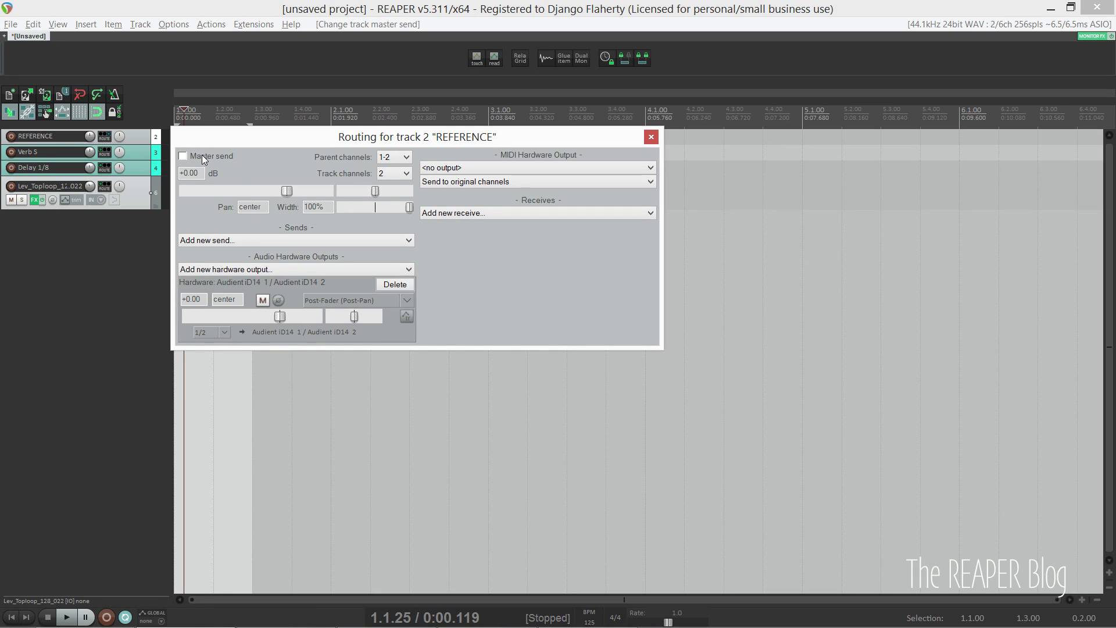
{"action": "left_click", "coordinate": [651, 137]}
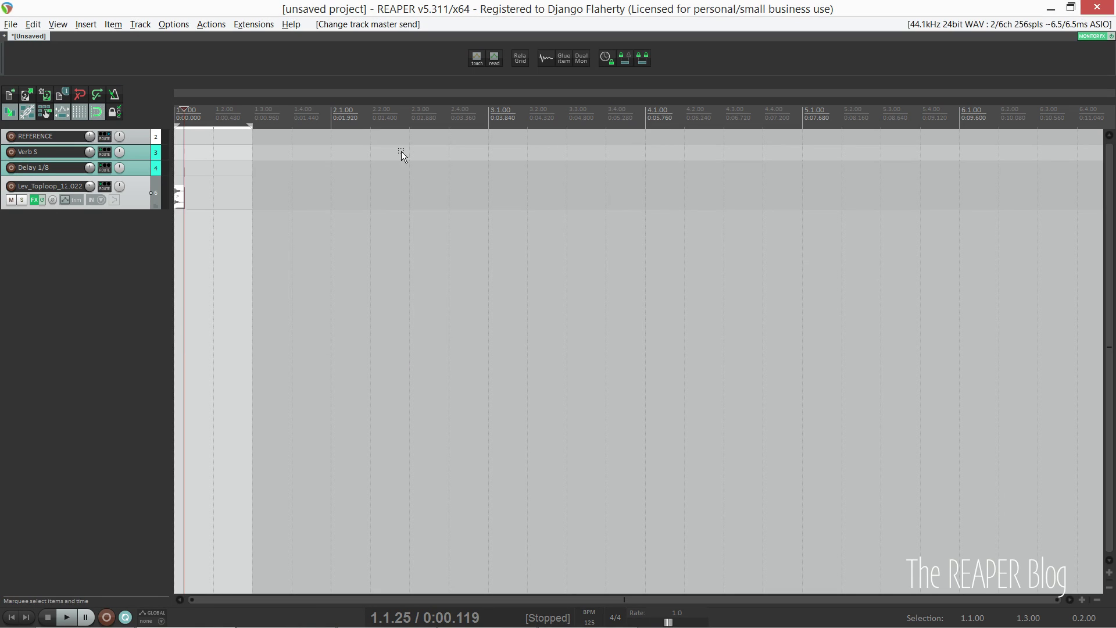
{"action": "left_click", "coordinate": [137, 138]}
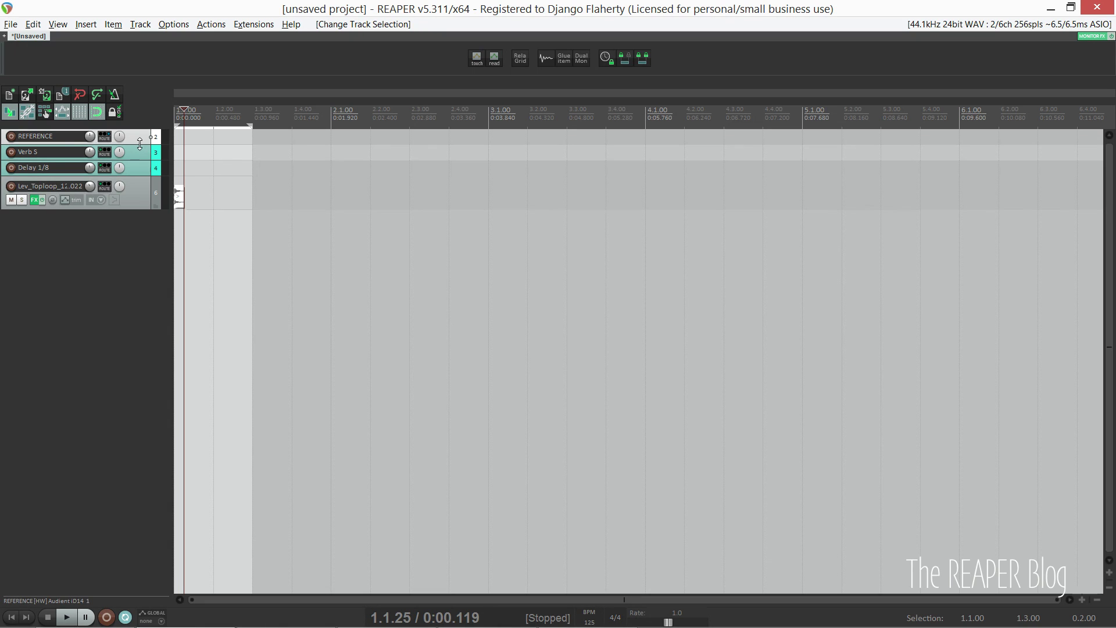
Step: Stretch the Lev_Toploop item and extend the loop region to end at 3.1.00
{"action": "key", "text": "ctrl+alt+d"}
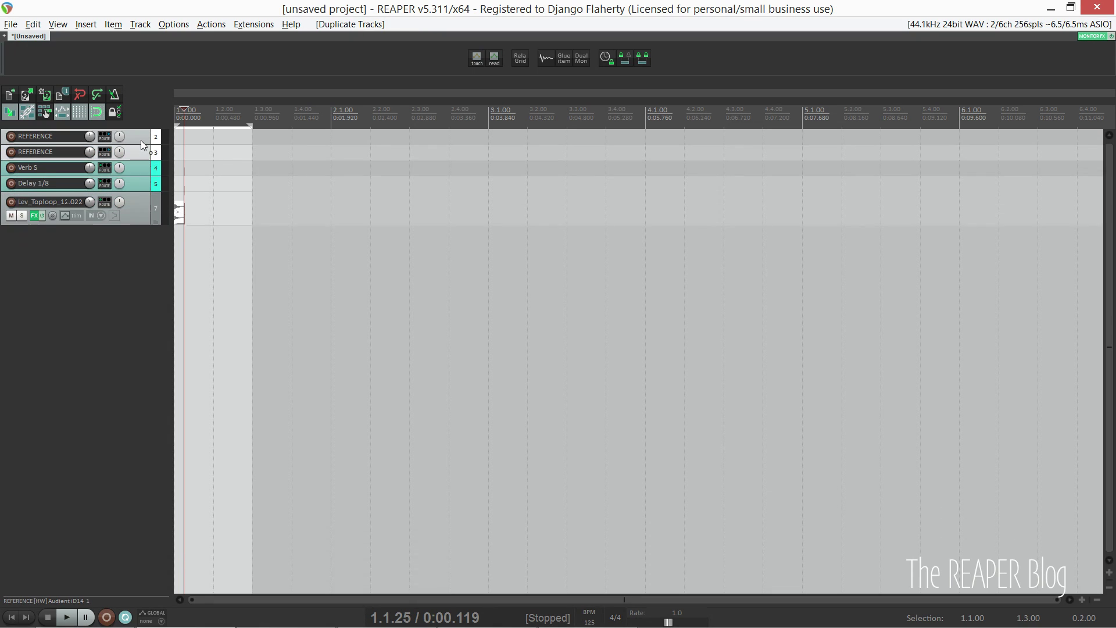
{"action": "key", "text": "ctrl+z"}
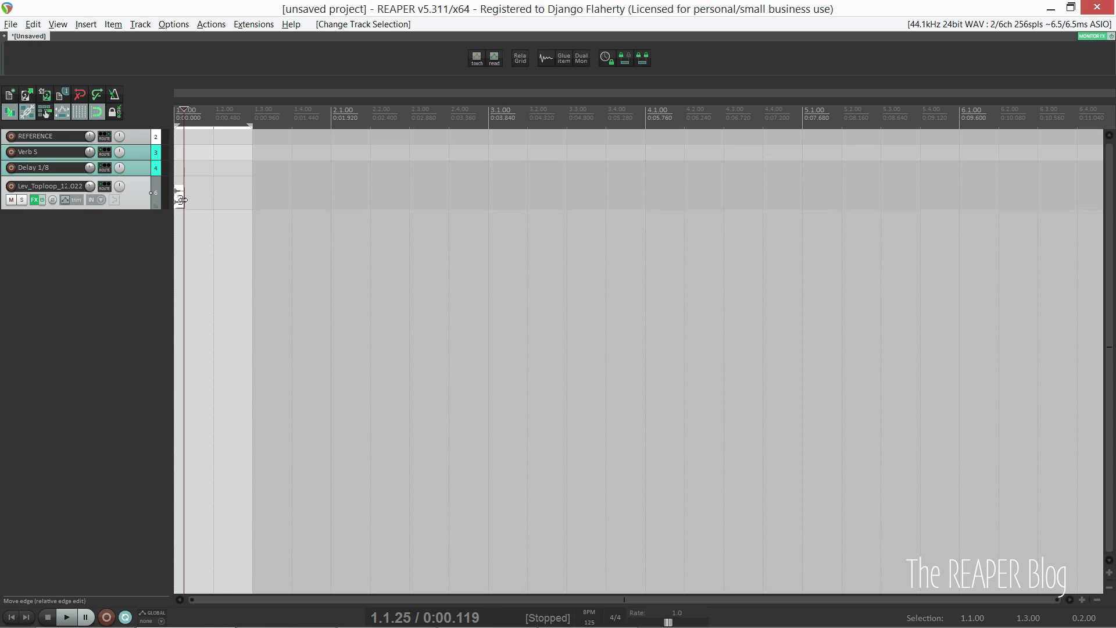
{"action": "left_click_drag", "start_coordinate": [181, 200], "coordinate": [371, 201]}
{"action": "left_click", "coordinate": [293, 199]}
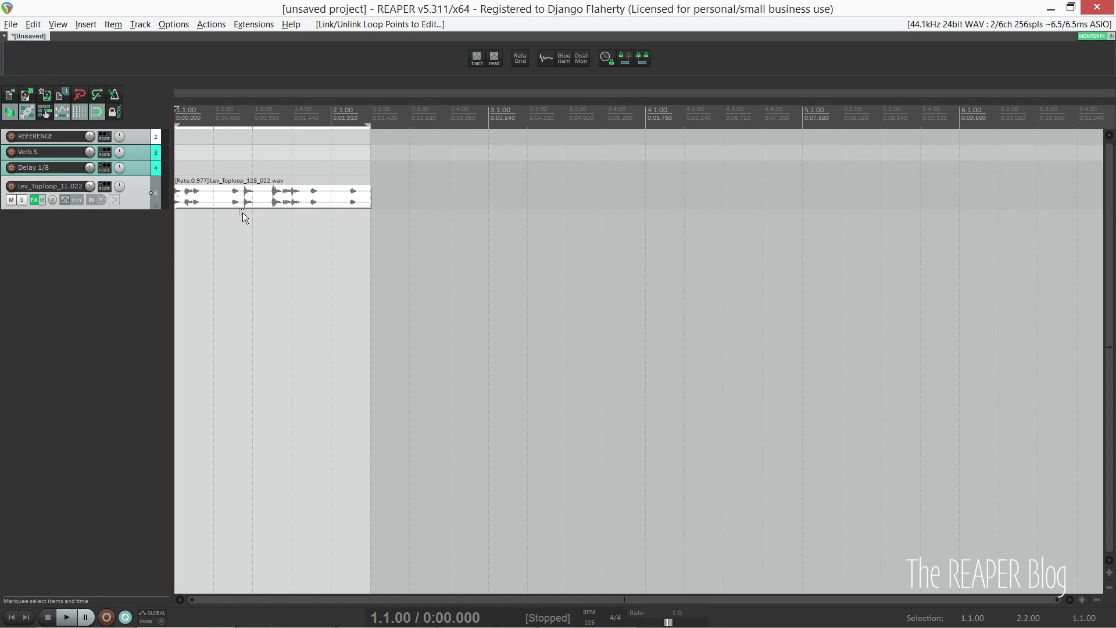
{"action": "left_click_drag", "start_coordinate": [369, 125], "coordinate": [476, 142]}
{"action": "left_click_drag", "start_coordinate": [371, 200], "coordinate": [482, 213]}
Step: In the mixer, view and close Ghost Kick's ReaSynth, then show its sequencer megababy
{"action": "key", "text": "ctrl+m"}
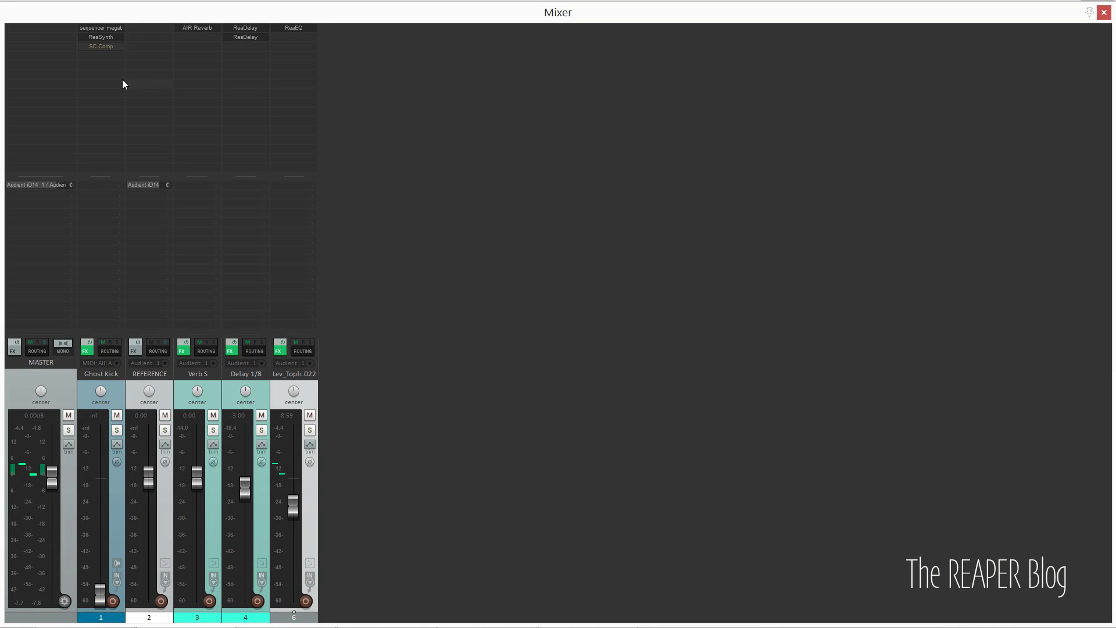
{"action": "double_click", "coordinate": [104, 37]}
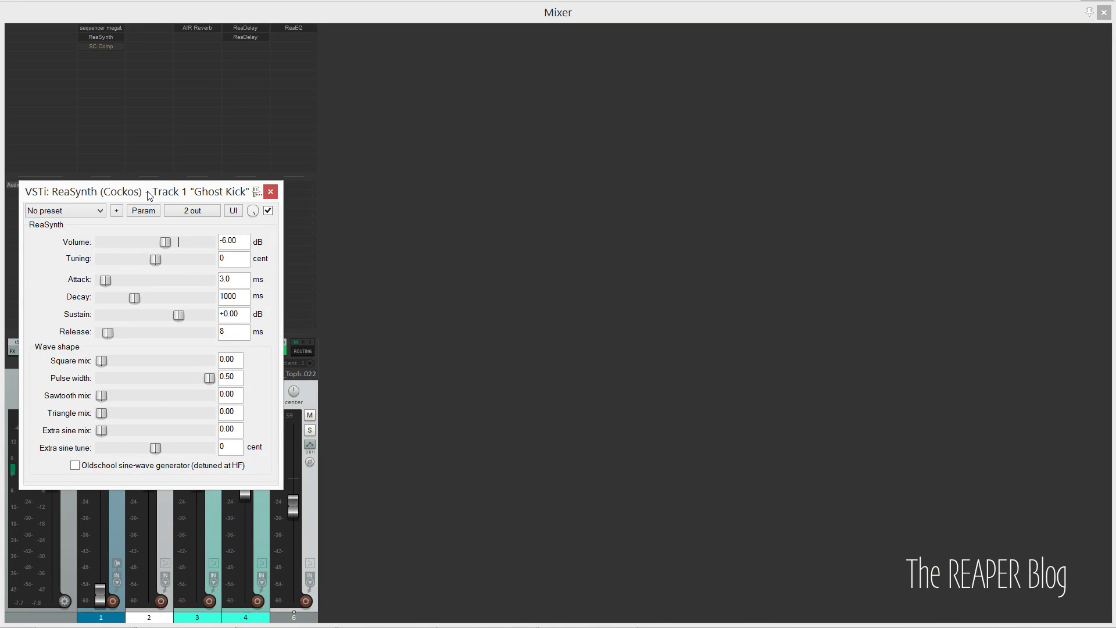
{"action": "left_click_drag", "start_coordinate": [149, 195], "coordinate": [442, 193]}
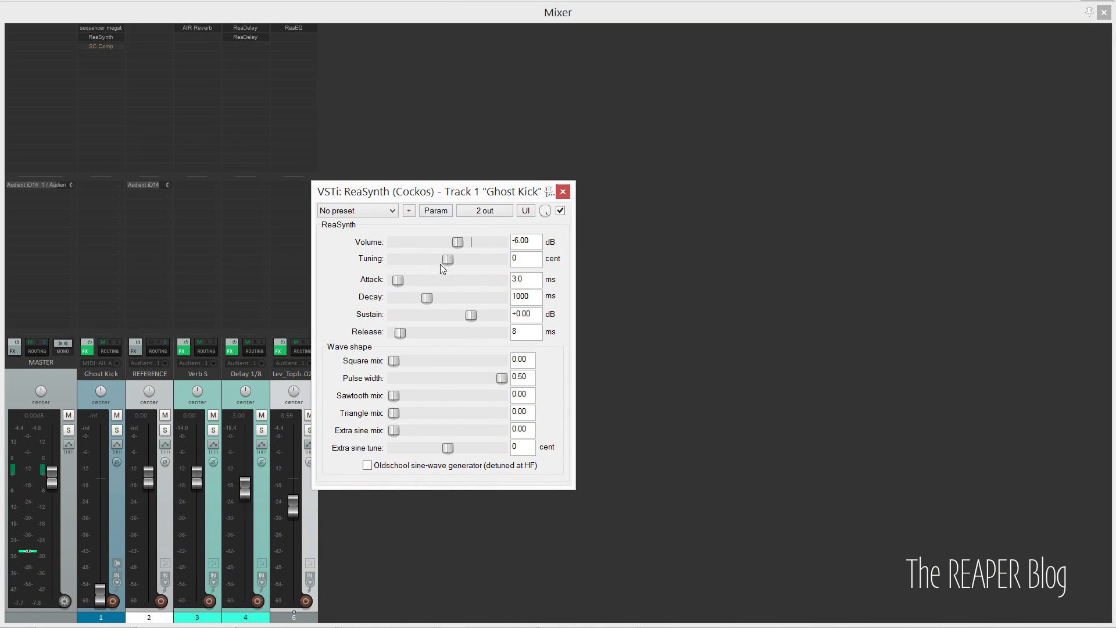
{"action": "left_click", "coordinate": [563, 192]}
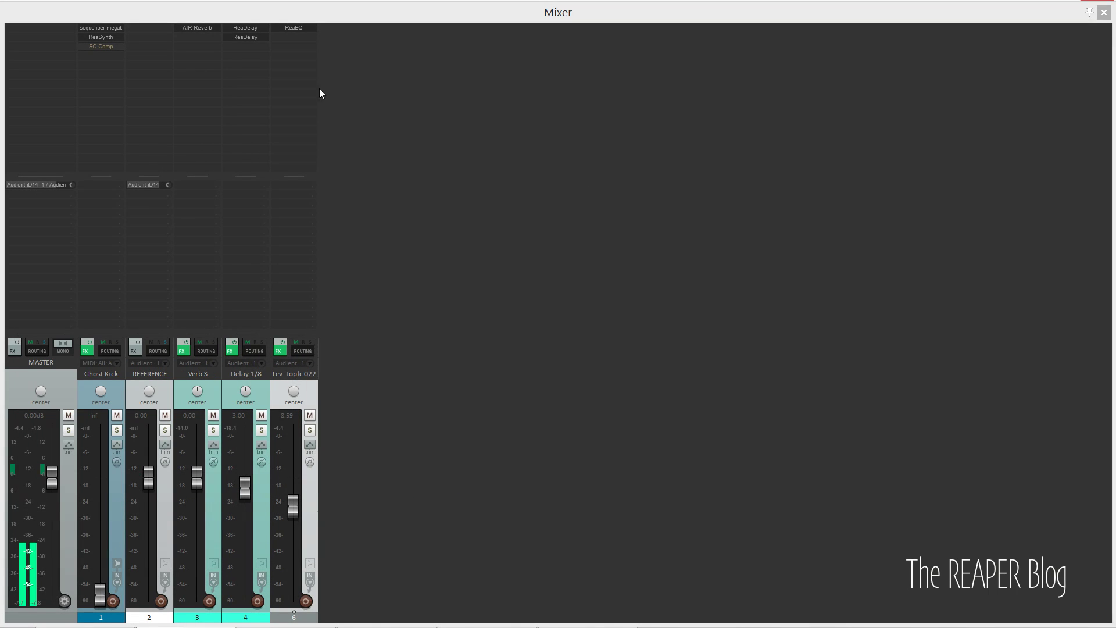
{"action": "double_click", "coordinate": [113, 28]}
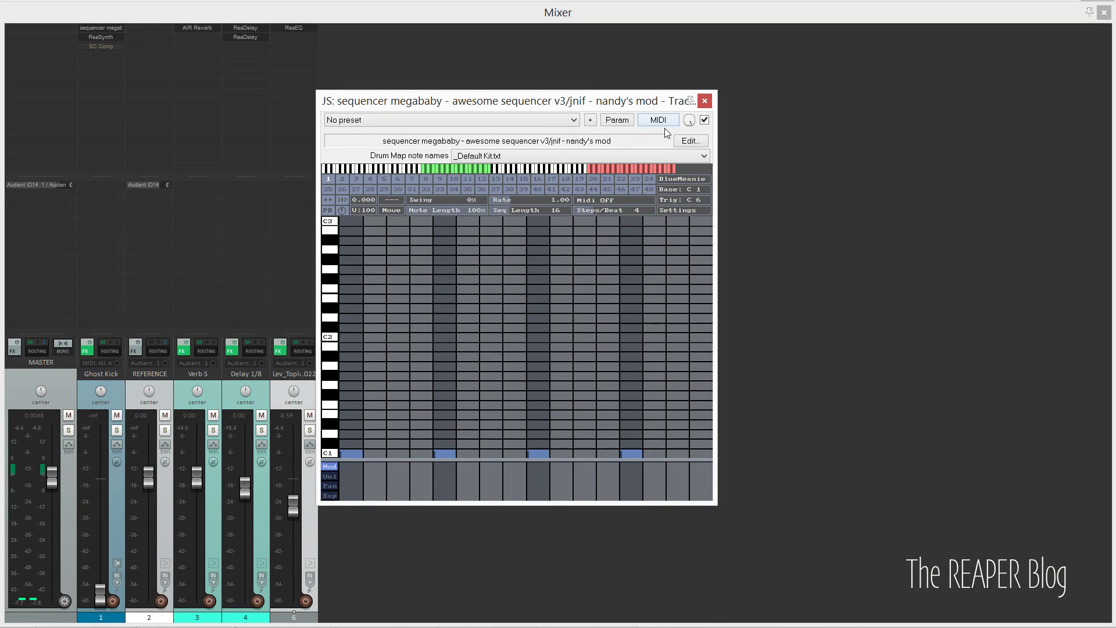
Step: Copy Ghost Kick's SC Comp onto Lev_Toploop and enable it
{"action": "left_click", "coordinate": [705, 101]}
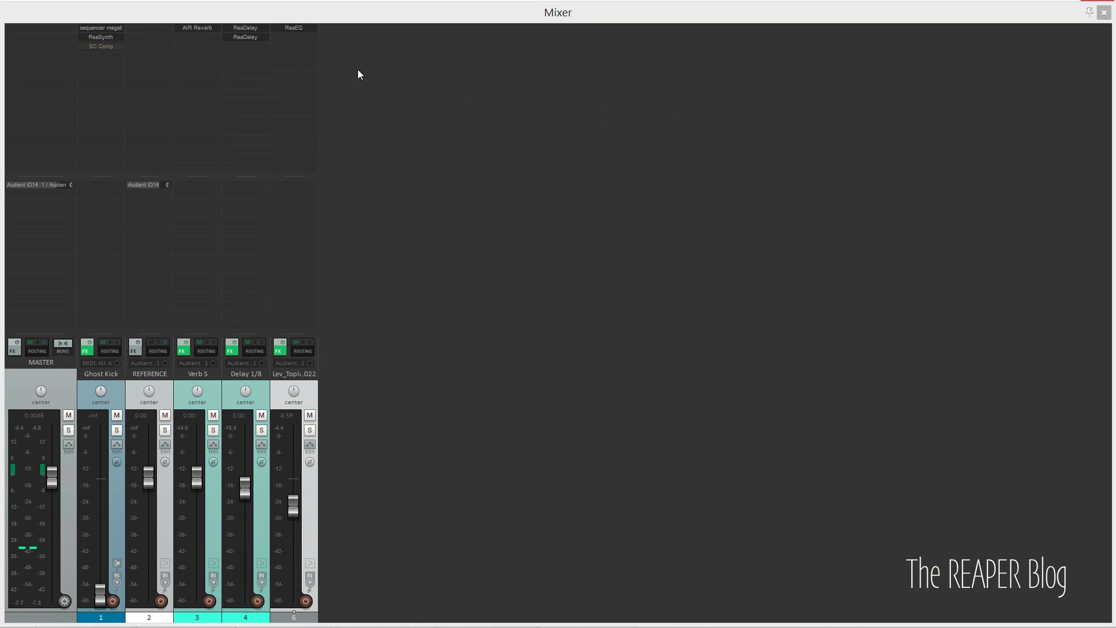
{"action": "left_click", "coordinate": [104, 48]}
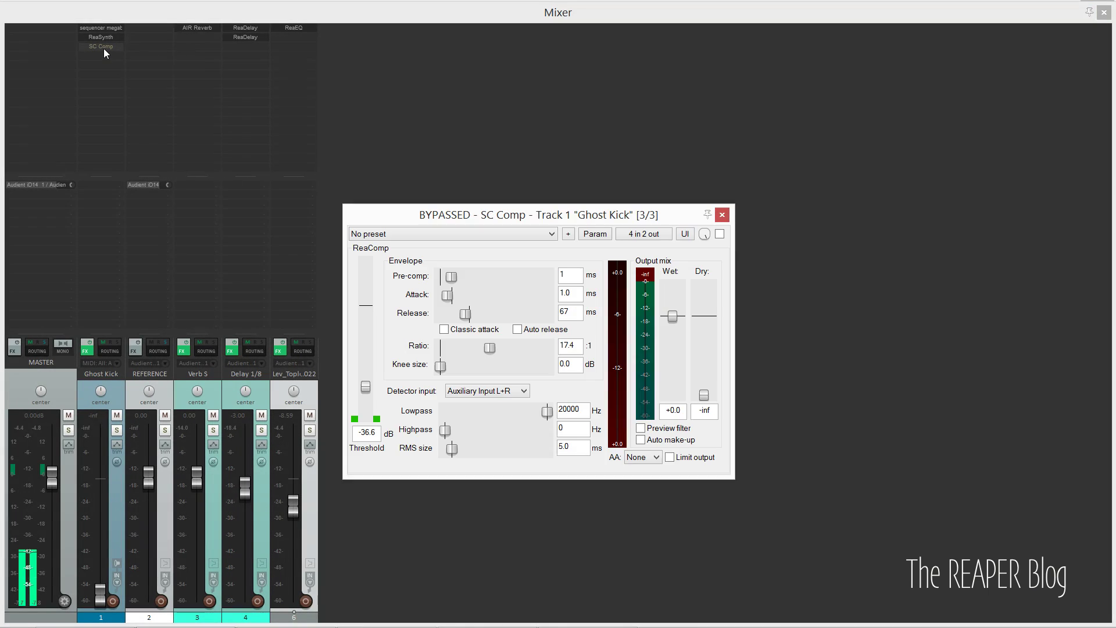
{"action": "left_click", "coordinate": [723, 214]}
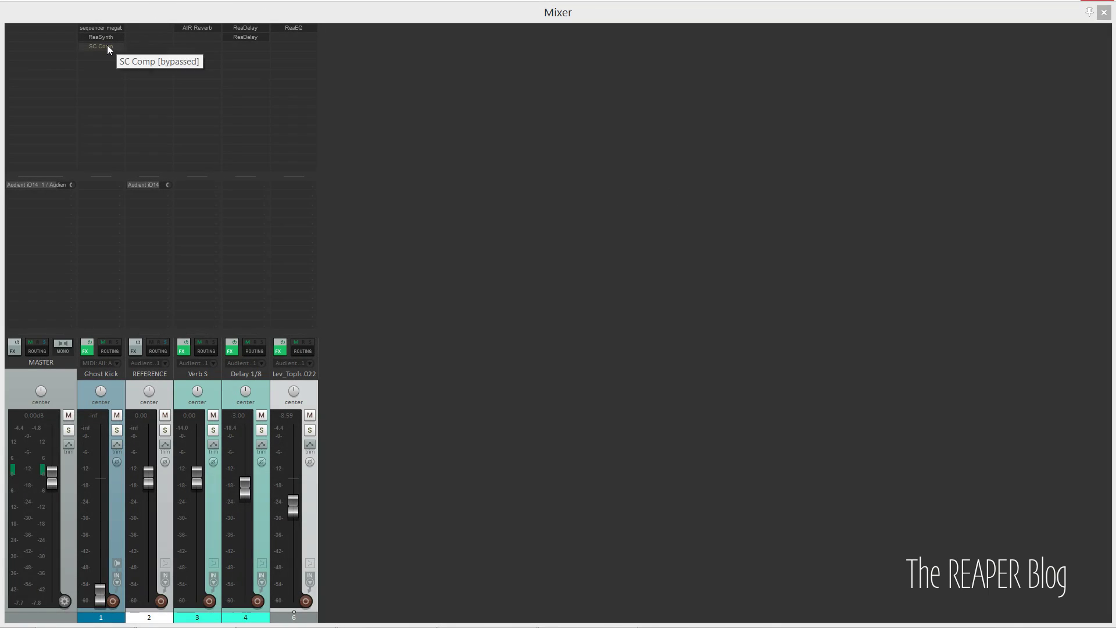
{"action": "left_click_drag", "start_coordinate": [107, 44], "coordinate": [302, 58]}
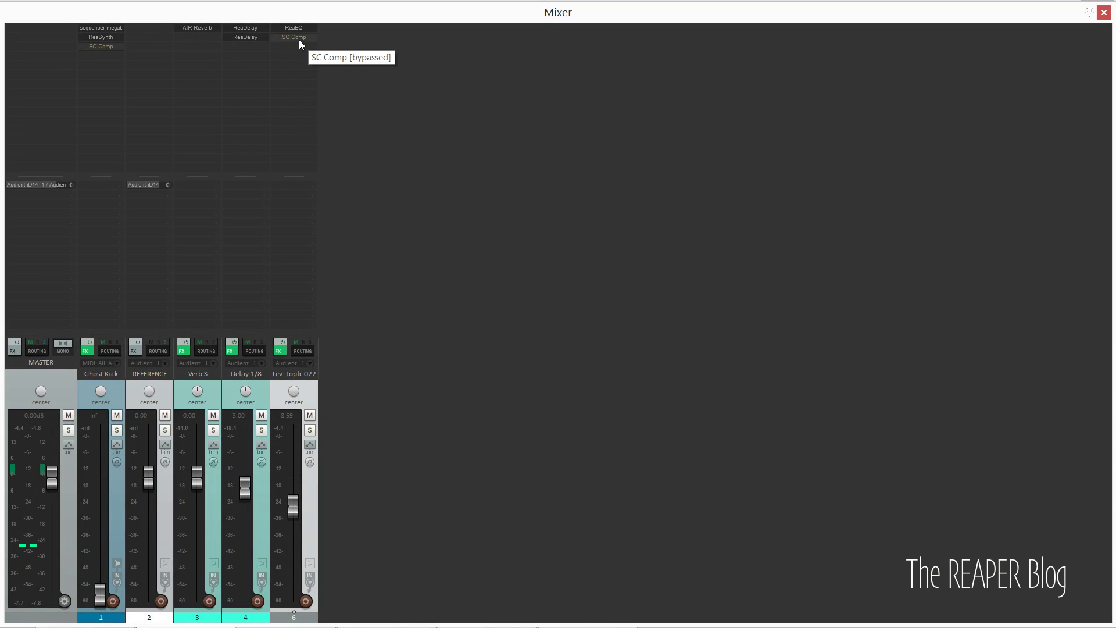
{"action": "left_click", "coordinate": [299, 38], "text": "shift"}
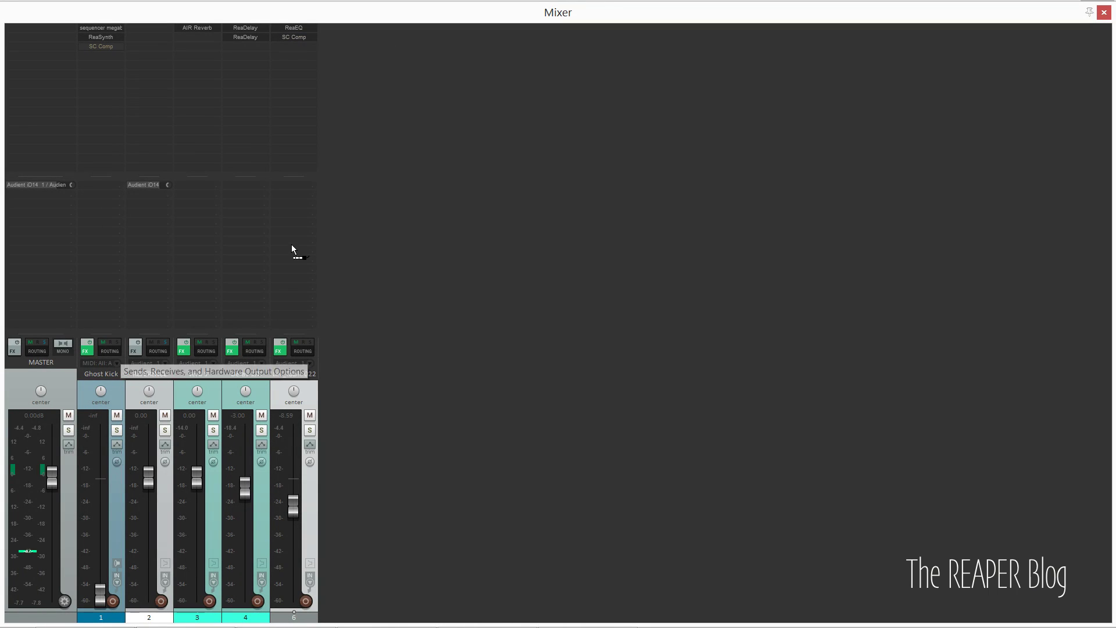
Step: Set Ghost Kick's send to 0 dB, channels 1/2 into 3/4, pre-fader post-FX
{"action": "key", "text": "ctrl+alt+c"}
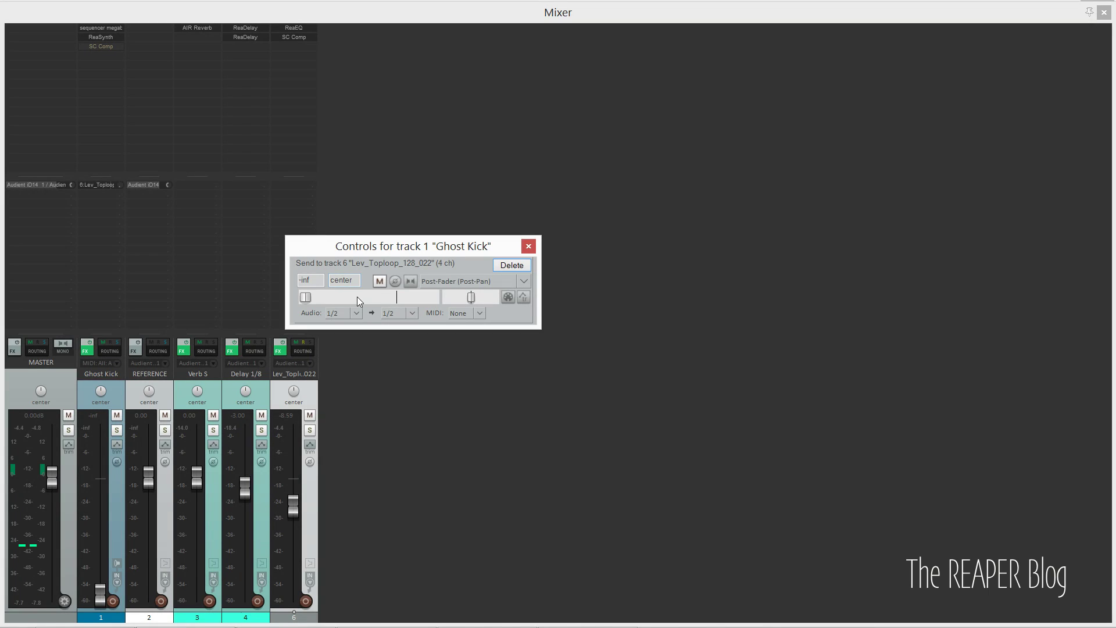
{"action": "double_click", "coordinate": [357, 299]}
{"action": "left_click", "coordinate": [357, 314]}
{"action": "mouse_move", "coordinate": [366, 357]}
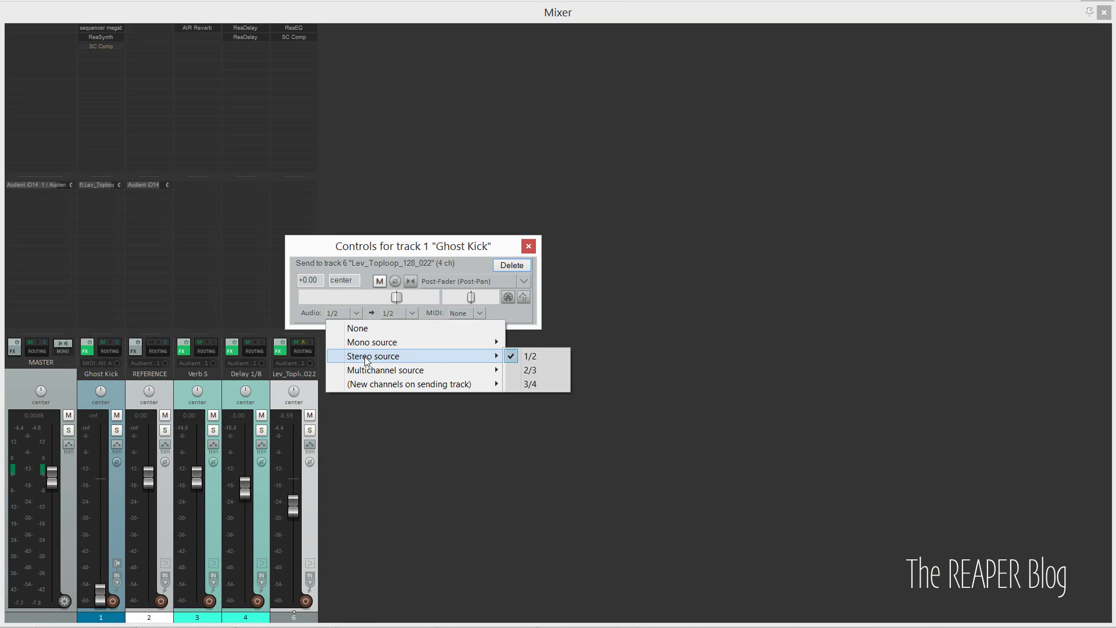
{"action": "left_click", "coordinate": [545, 358]}
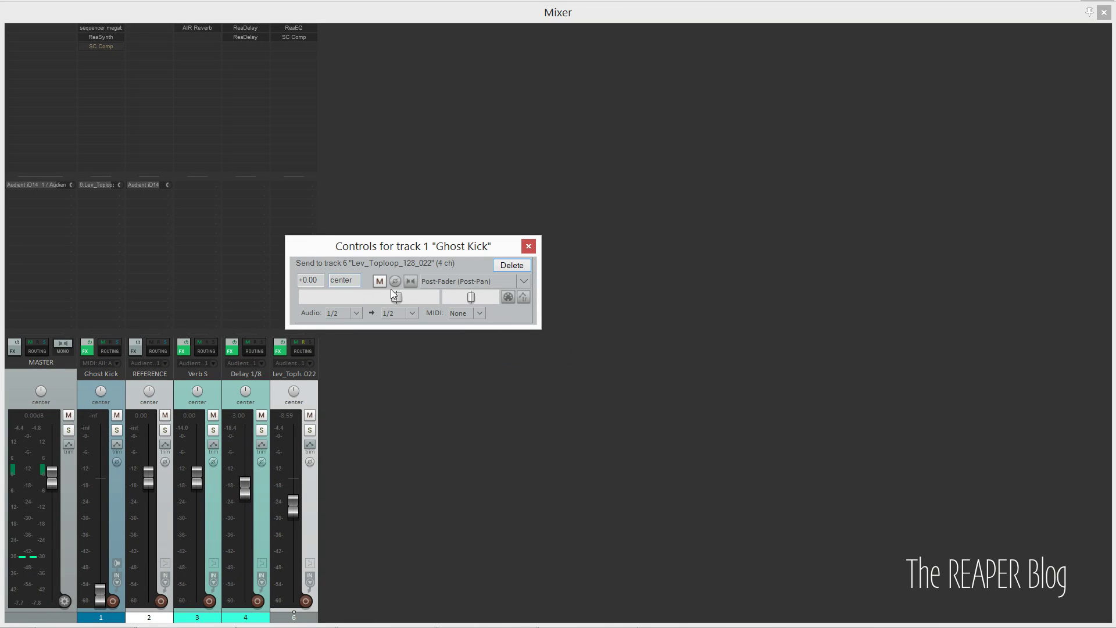
{"action": "left_click", "coordinate": [413, 312]}
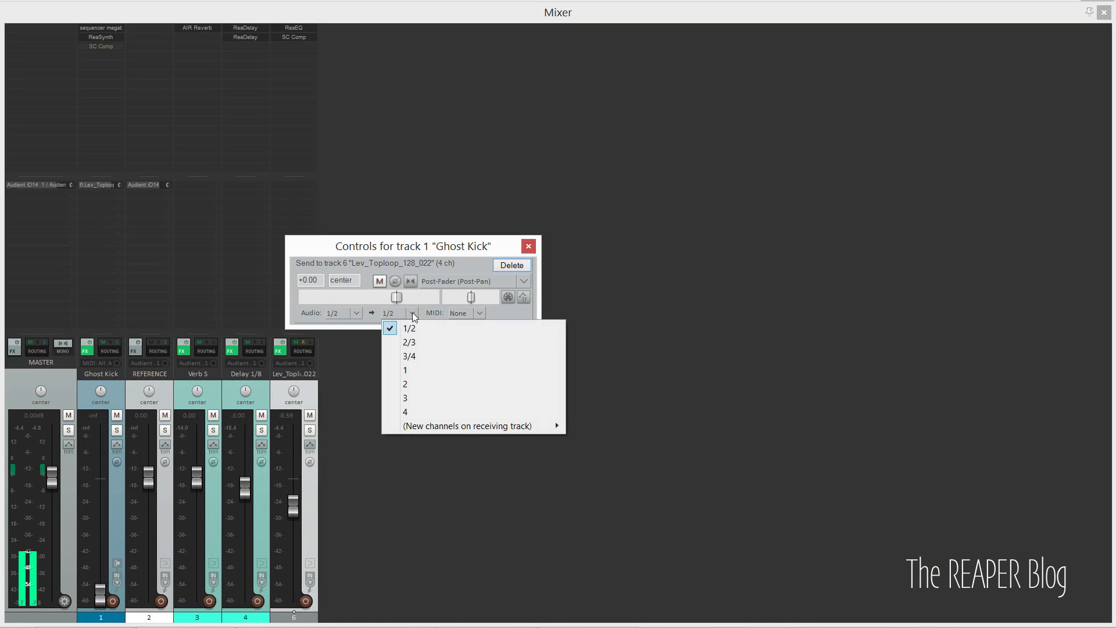
{"action": "left_click", "coordinate": [417, 355]}
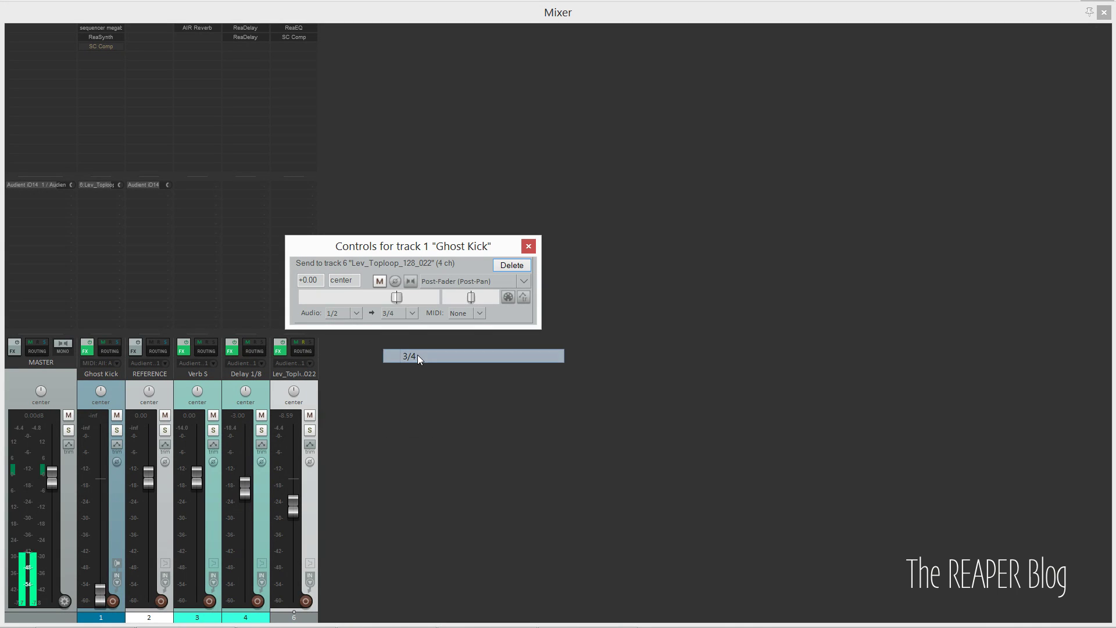
{"action": "left_click", "coordinate": [444, 280]}
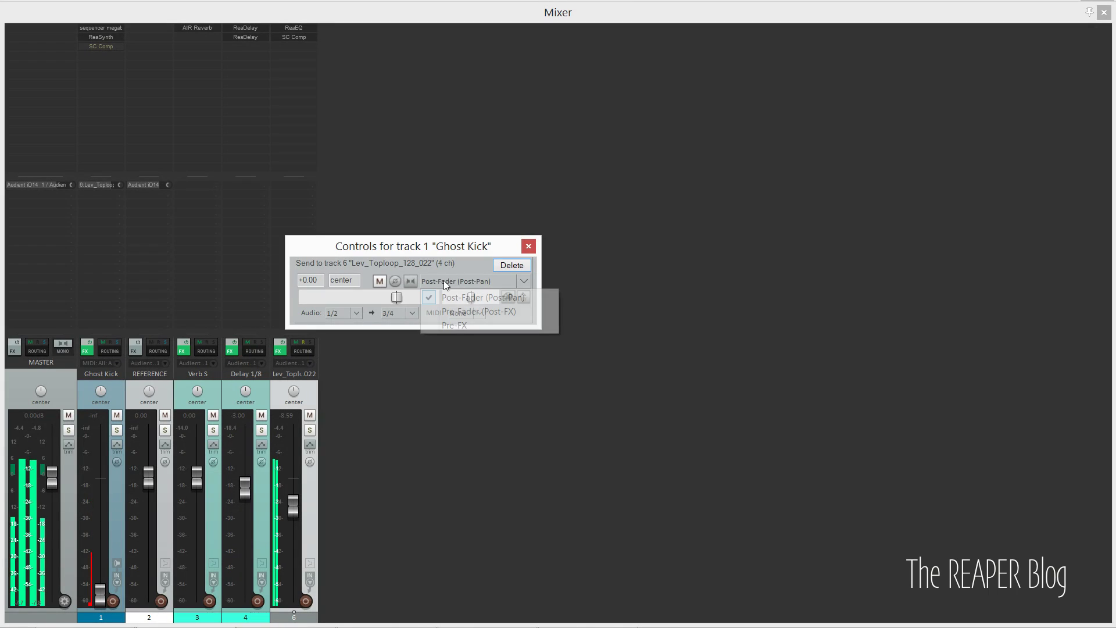
{"action": "left_click", "coordinate": [450, 313]}
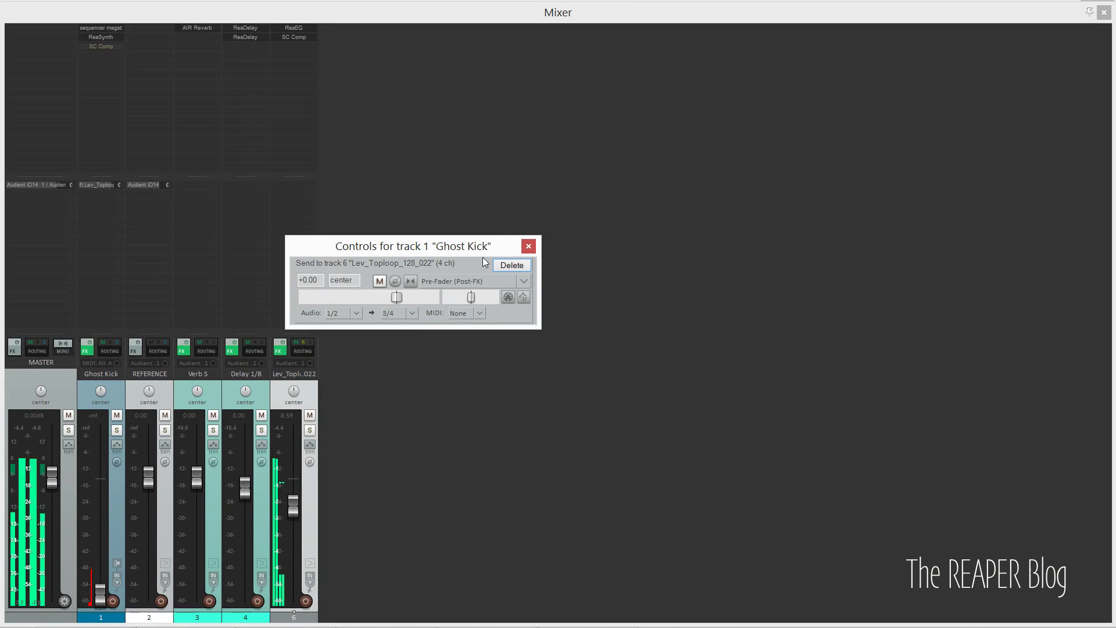
{"action": "left_click", "coordinate": [529, 246]}
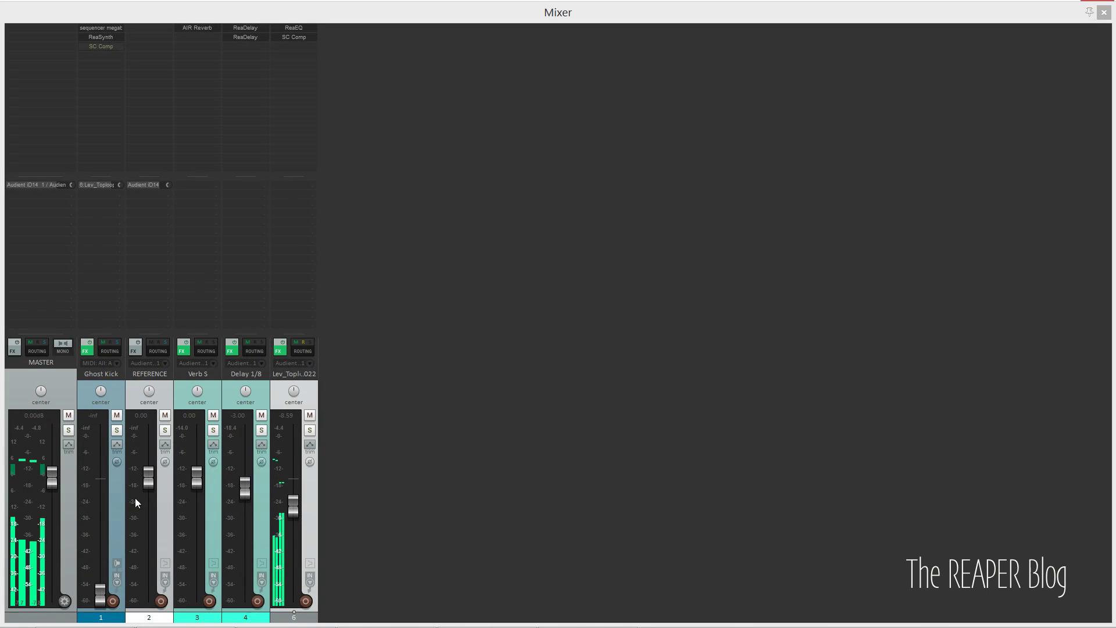
Step: Pull Ghost Kick's fader to -inf, mute Lev_Toploop and clear the selection
{"action": "mouse_move", "coordinate": [106, 594]}
{"action": "left_mouse_down"}
{"action": "mouse_move", "coordinate": [109, 479]}
{"action": "mouse_move", "coordinate": [92, 604]}
{"action": "left_mouse_up"}
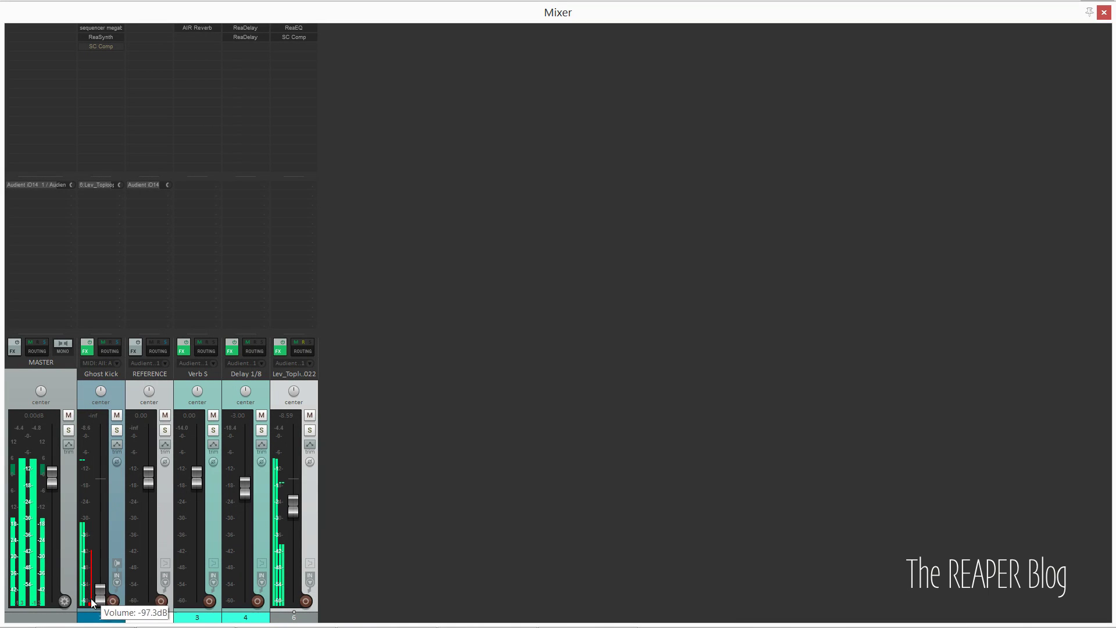
{"action": "left_click", "coordinate": [311, 416]}
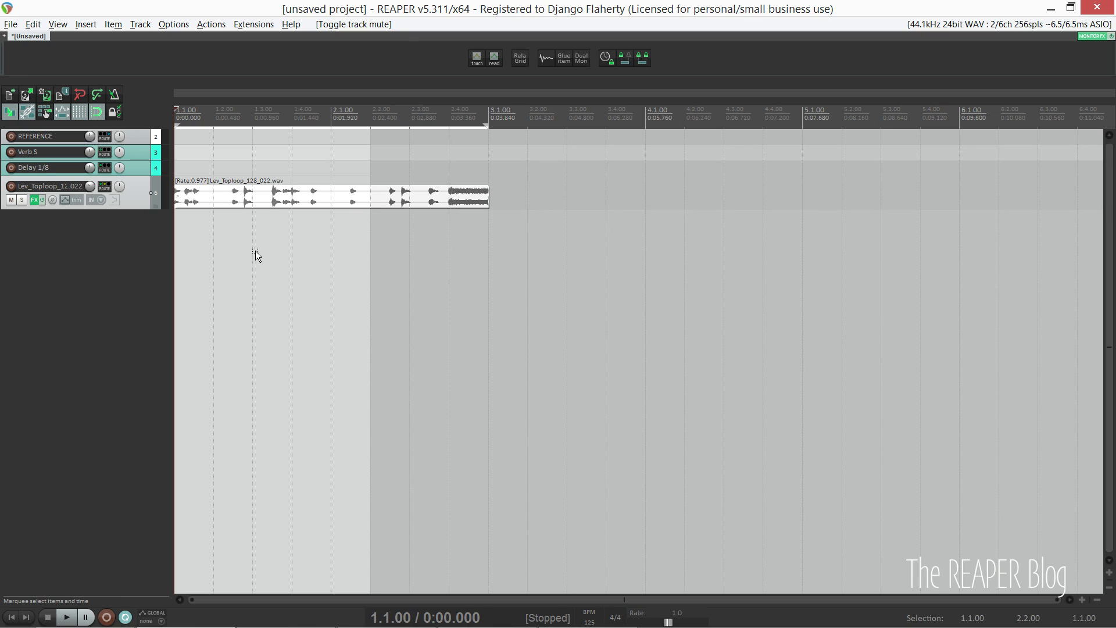
{"action": "left_click_drag", "start_coordinate": [256, 250], "coordinate": [277, 260]}
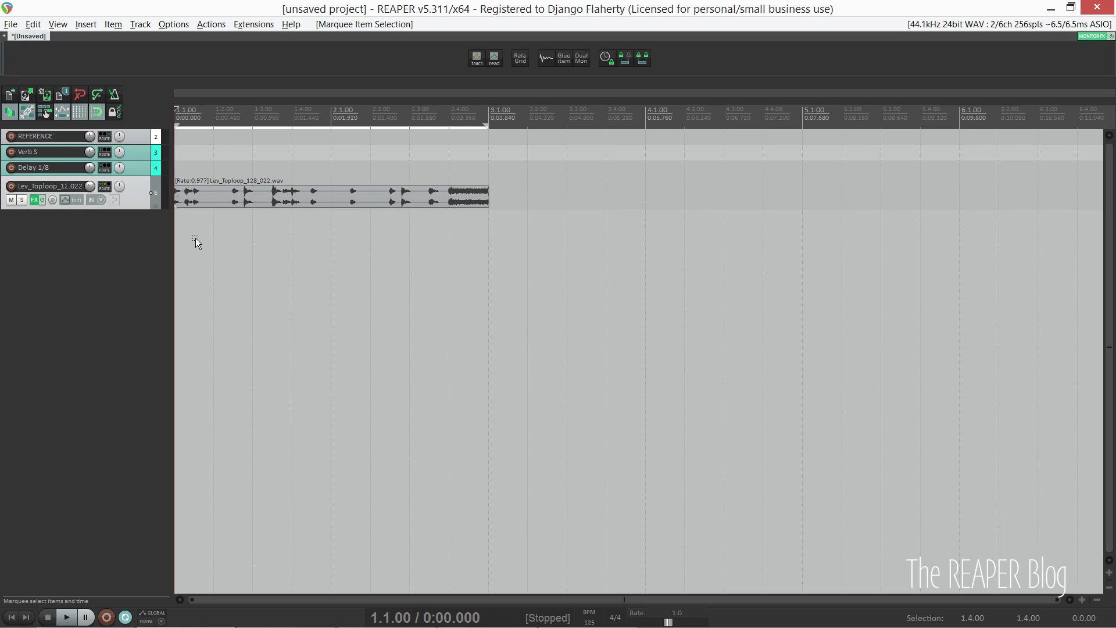
Step: Add a new Track 7 and open its ReaEQ effect window beside the tracks
{"action": "double_click", "coordinate": [99, 239]}
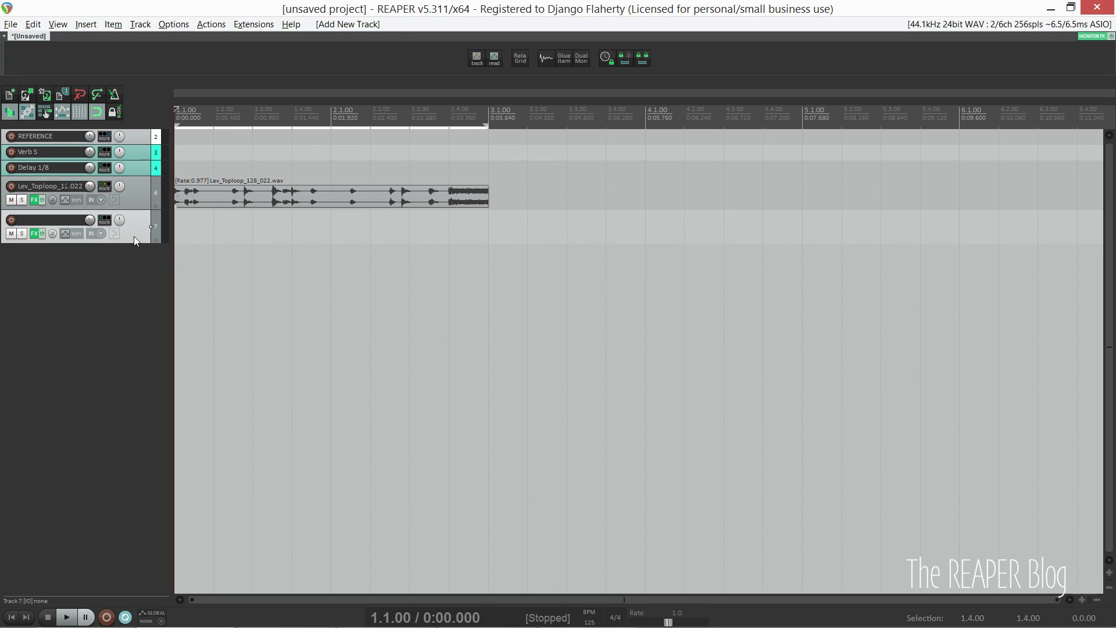
{"action": "key", "text": "alt"}
{"action": "left_click", "coordinate": [36, 233]}
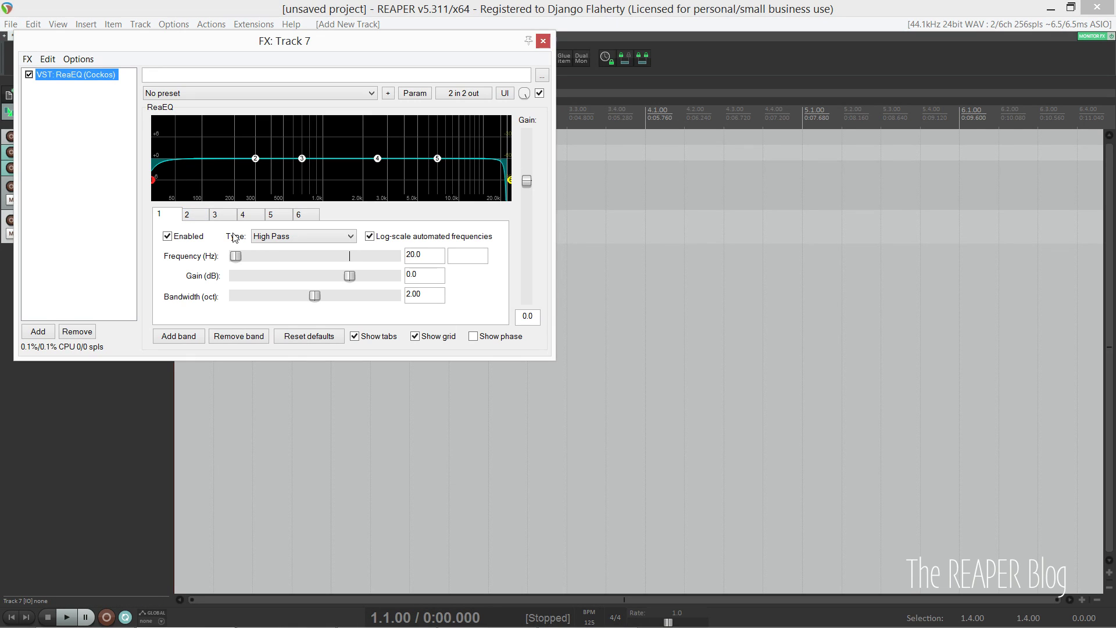
{"action": "left_click_drag", "start_coordinate": [284, 47], "coordinate": [429, 108]}
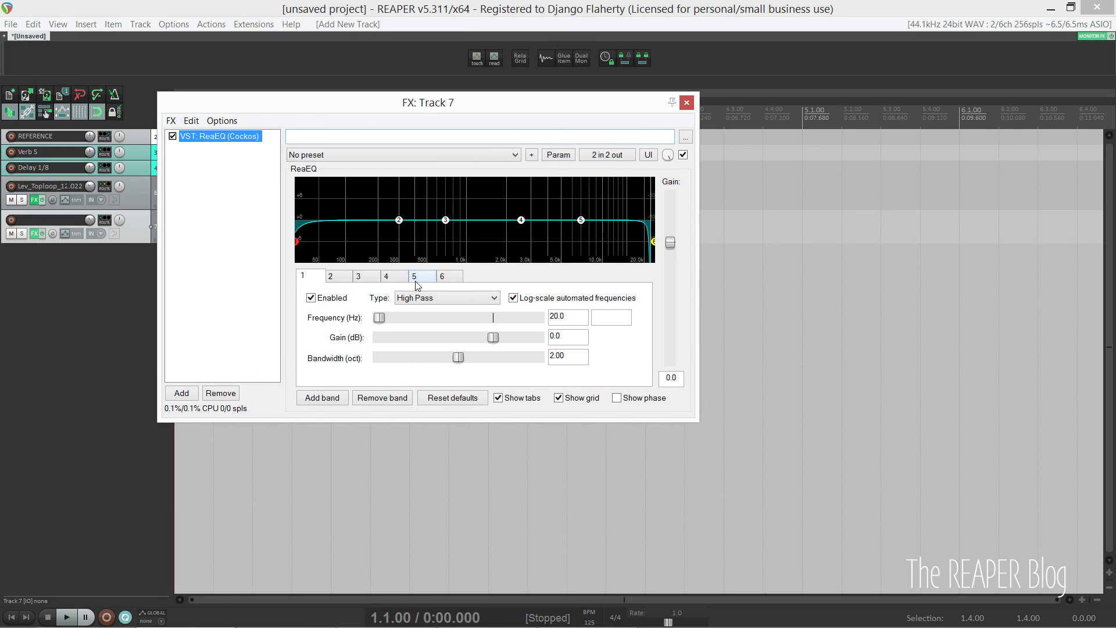
Step: Try out ReaEQ: leave high-pass at 20 Hz, raise band 6 to 24000 Hz, boost band 2, cut band 5
{"action": "mouse_move", "coordinate": [383, 321]}
{"action": "left_mouse_down"}
{"action": "mouse_move", "coordinate": [454, 321]}
{"action": "mouse_move", "coordinate": [379, 321]}
{"action": "left_mouse_up"}
{"action": "left_click", "coordinate": [441, 276]}
{"action": "left_click_drag", "start_coordinate": [516, 317], "coordinate": [475, 341]}
{"action": "left_click", "coordinate": [330, 276]}
{"action": "left_click", "coordinate": [424, 280]}
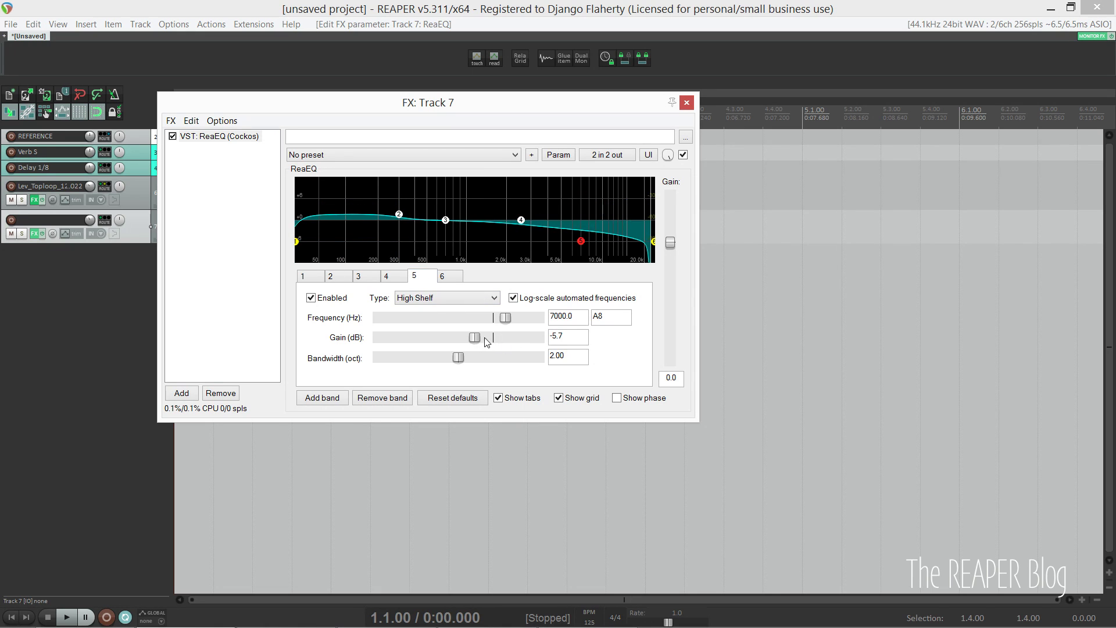
Step: Reset the gains of ReaEQ bands 5, 2, 3 and 4 to 0 dB
{"action": "double_click", "coordinate": [501, 342]}
{"action": "left_click", "coordinate": [340, 280]}
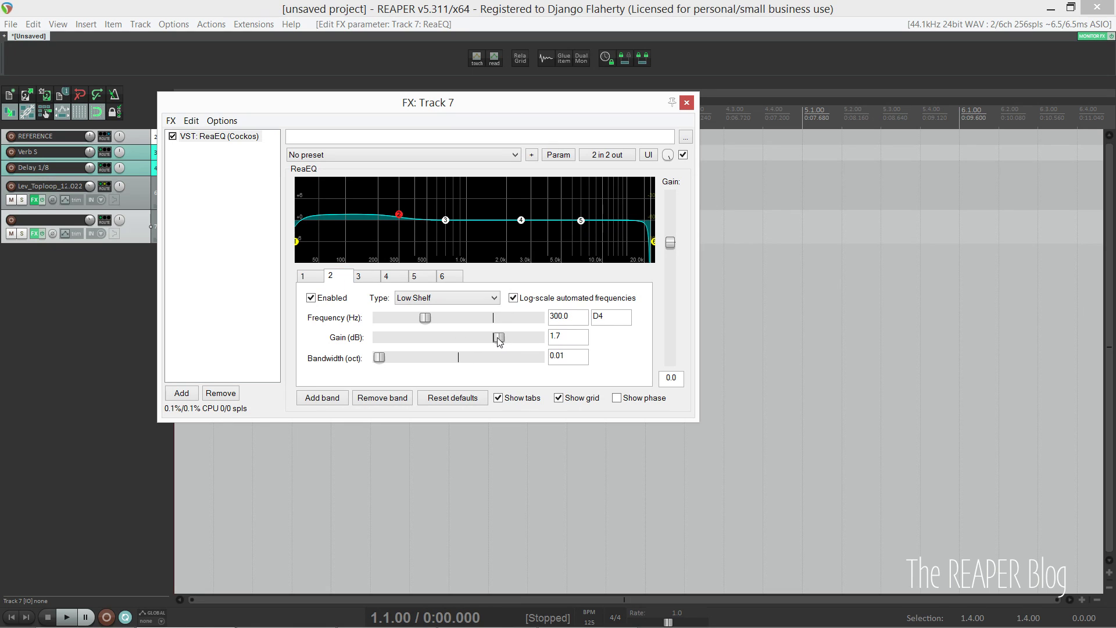
{"action": "double_click", "coordinate": [500, 340]}
{"action": "left_click", "coordinate": [372, 279]}
{"action": "mouse_move", "coordinate": [501, 342]}
{"action": "left_mouse_down"}
{"action": "mouse_move", "coordinate": [516, 341]}
{"action": "mouse_move", "coordinate": [485, 343]}
{"action": "mouse_move", "coordinate": [499, 341]}
{"action": "left_mouse_up"}
{"action": "double_click", "coordinate": [486, 343]}
{"action": "left_click", "coordinate": [404, 279]}
{"action": "double_click", "coordinate": [497, 340]}
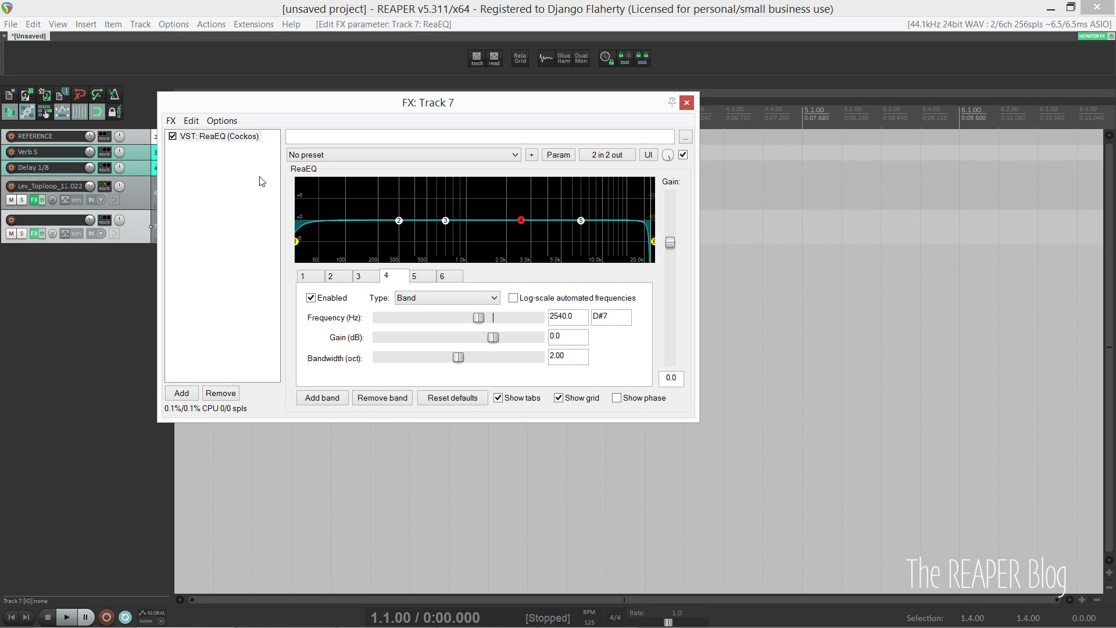
Step: Save the current ReaEQ settings as its Default preset
{"action": "right_click", "coordinate": [220, 142]}
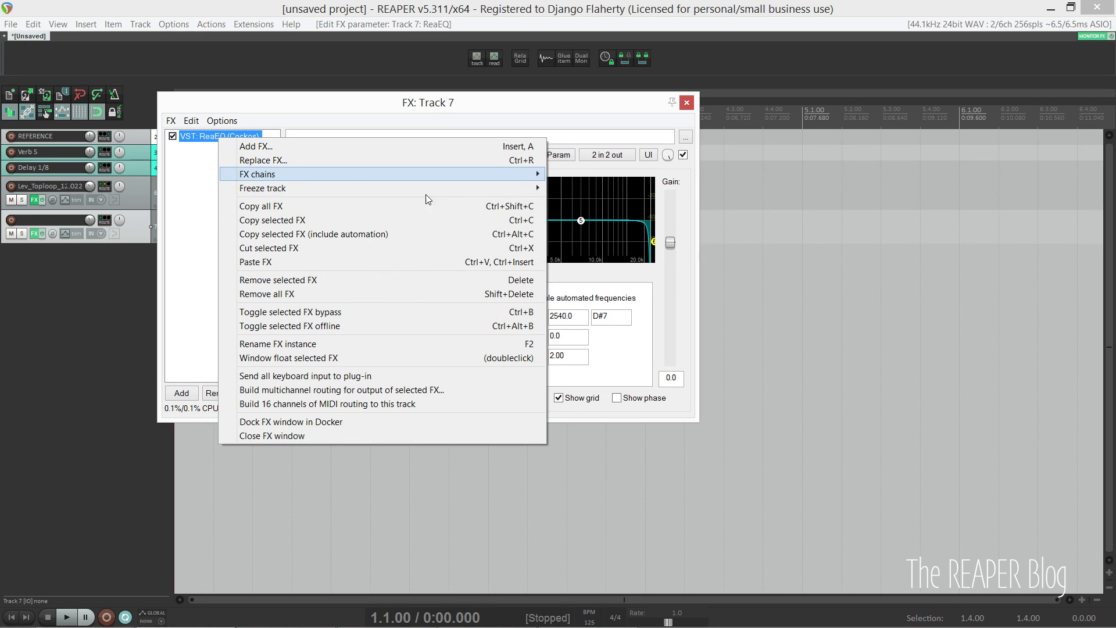
{"action": "mouse_move", "coordinate": [534, 173]}
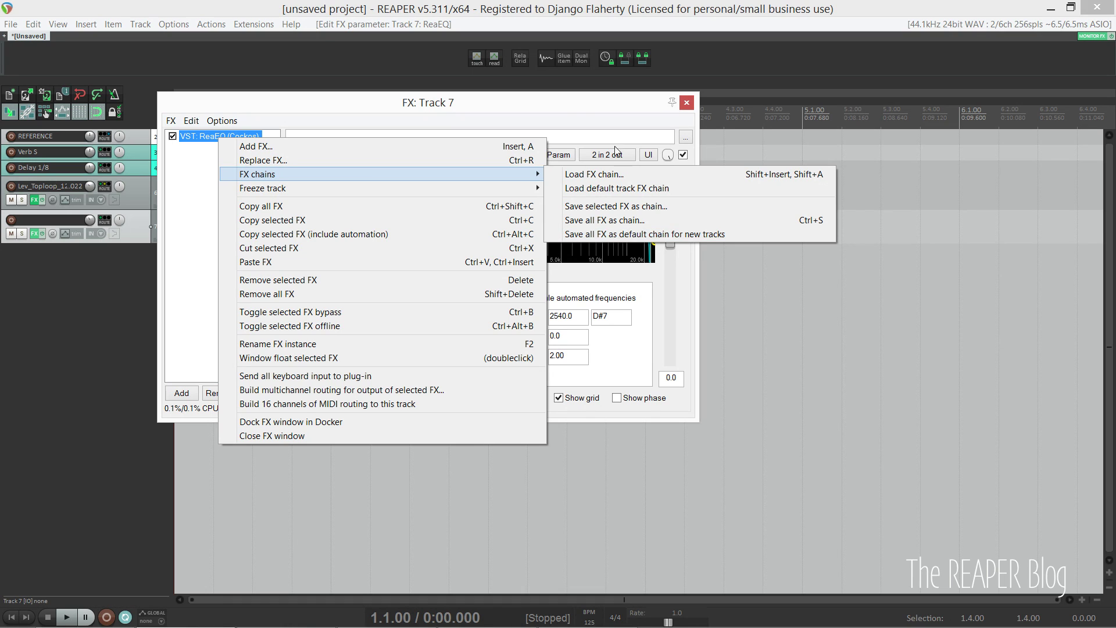
{"action": "left_click", "coordinate": [562, 114]}
{"action": "left_click", "coordinate": [531, 155]}
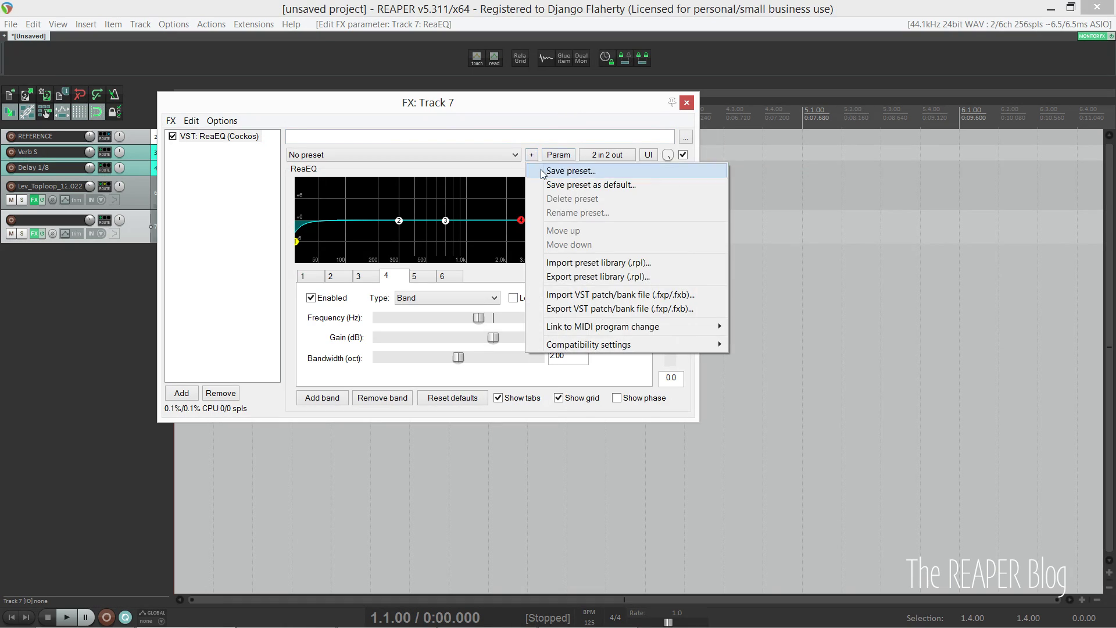
{"action": "left_click", "coordinate": [585, 186]}
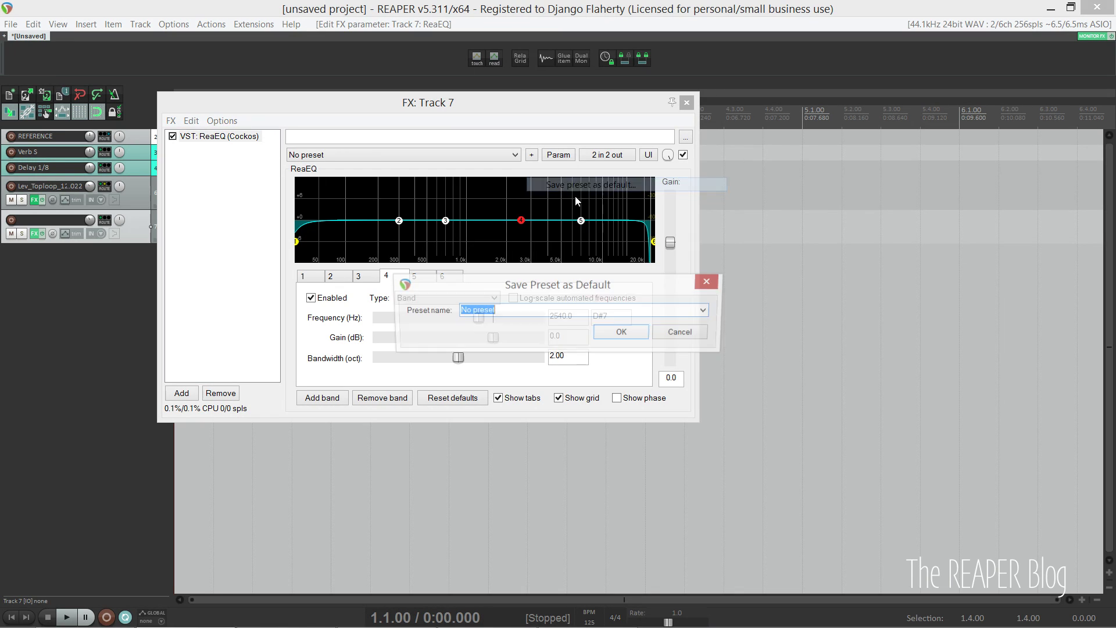
{"action": "left_click", "coordinate": [707, 311]}
{"action": "left_click", "coordinate": [538, 546]}
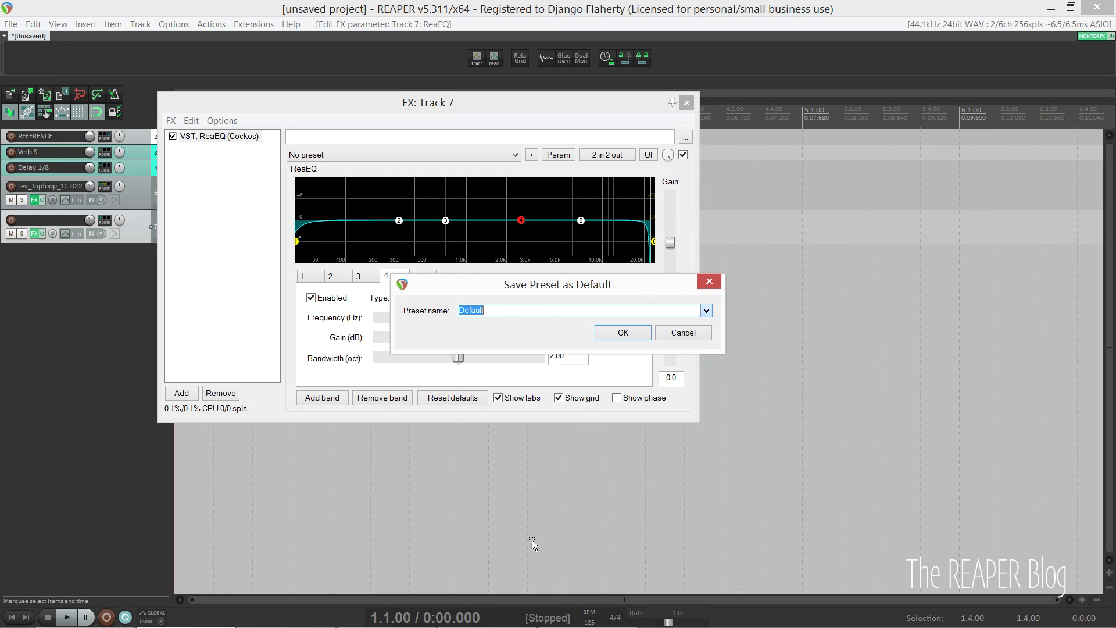
{"action": "left_click", "coordinate": [638, 334]}
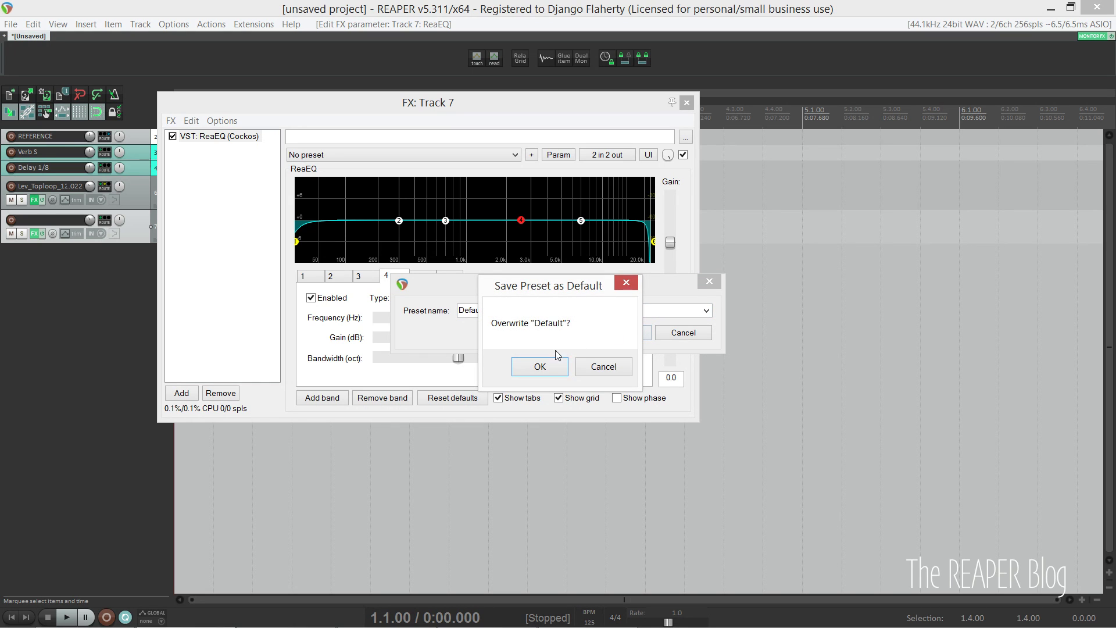
{"action": "left_click", "coordinate": [616, 372]}
{"action": "left_click", "coordinate": [678, 339]}
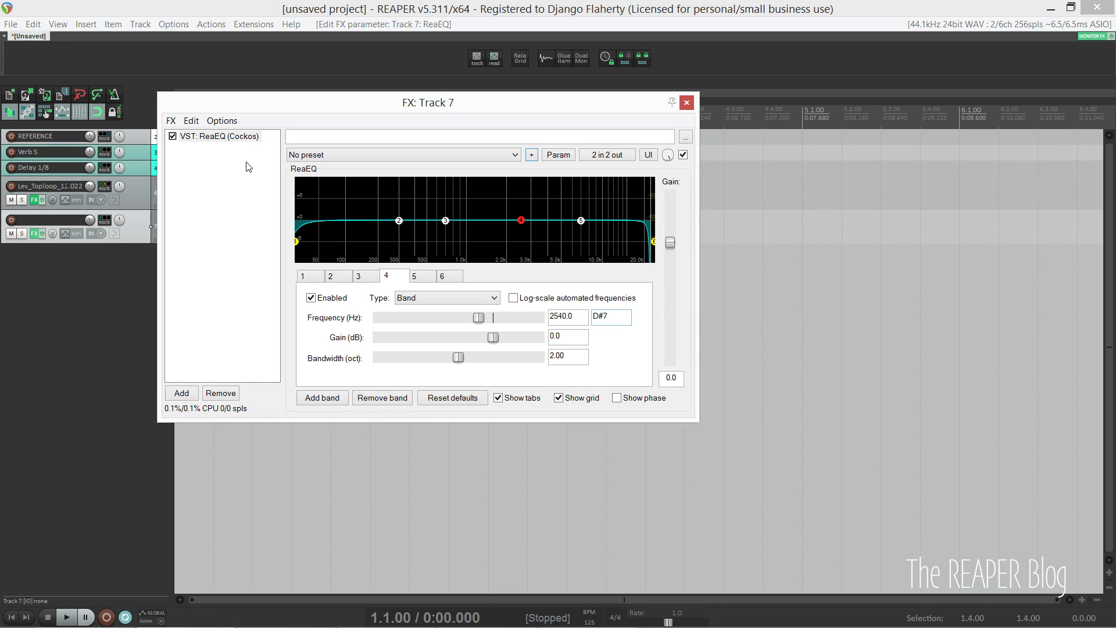
Step: Add a second ReaEQ to Track 7 from the EQ folder, then remove it
{"action": "double_click", "coordinate": [226, 169]}
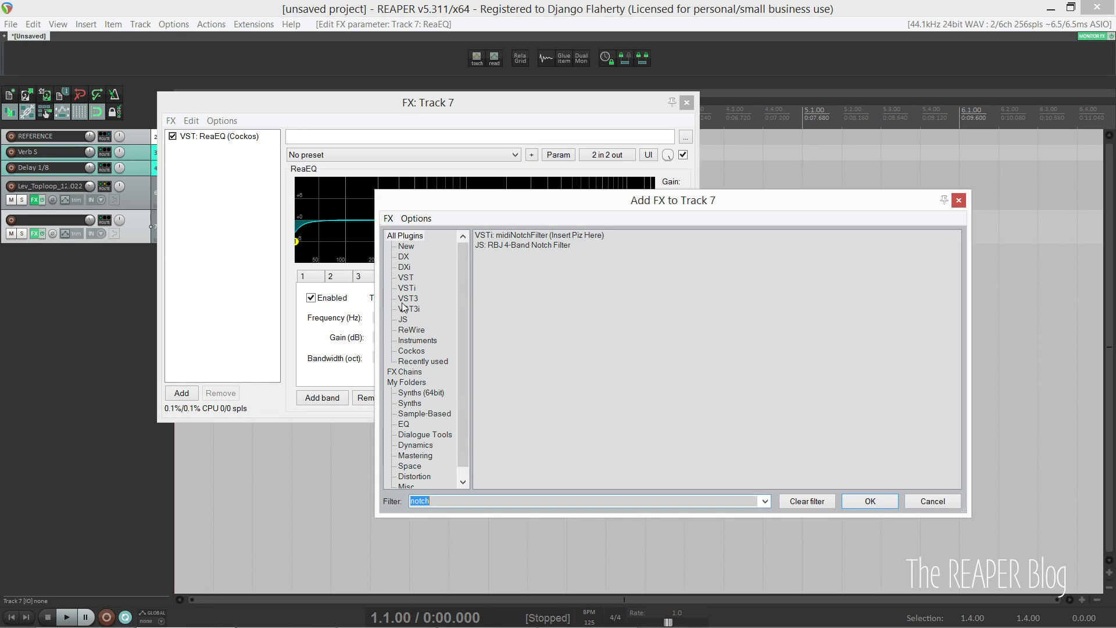
{"action": "left_click", "coordinate": [404, 424]}
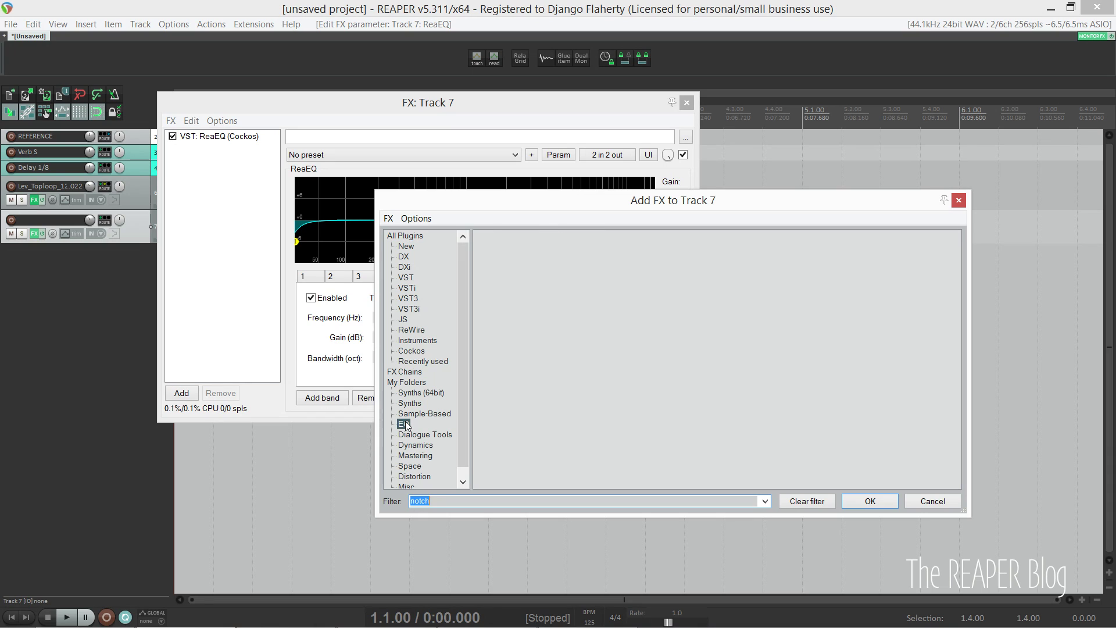
{"action": "left_click", "coordinate": [806, 501]}
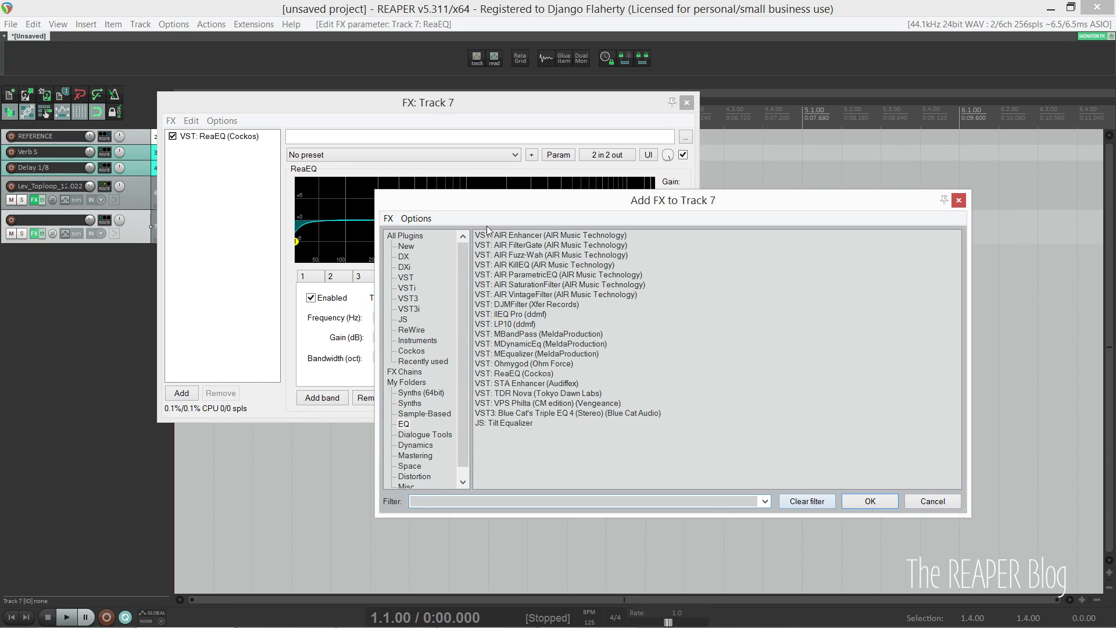
{"action": "double_click", "coordinate": [520, 375]}
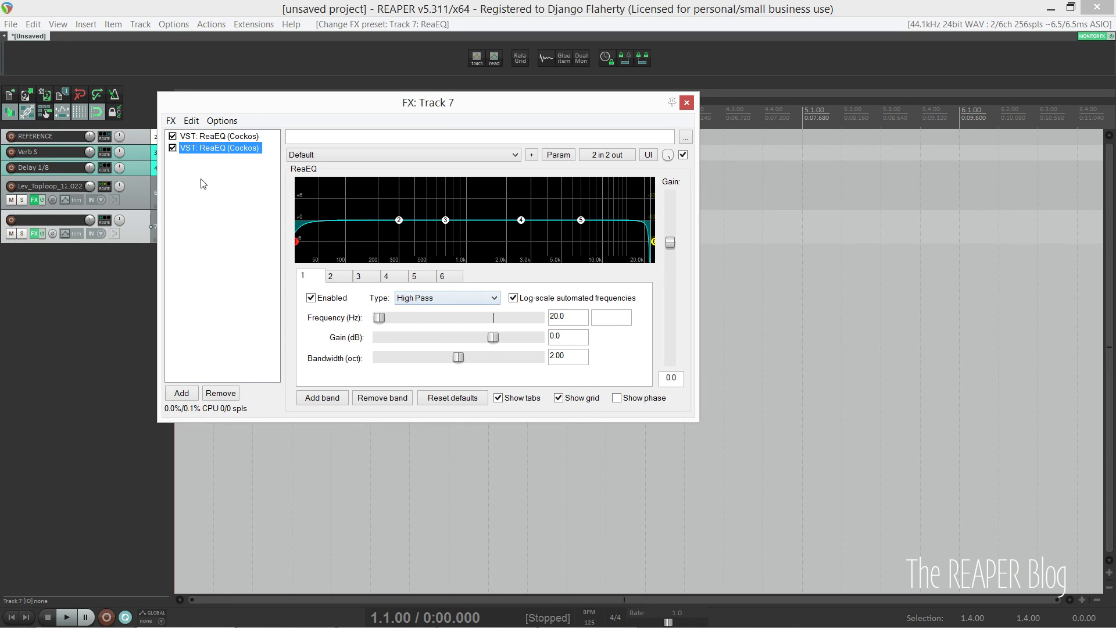
{"action": "left_click", "coordinate": [222, 394]}
Step: Empty Track 7's effects chain, then add Track 8 and remove its default ReaEQ
{"action": "left_click", "coordinate": [224, 395]}
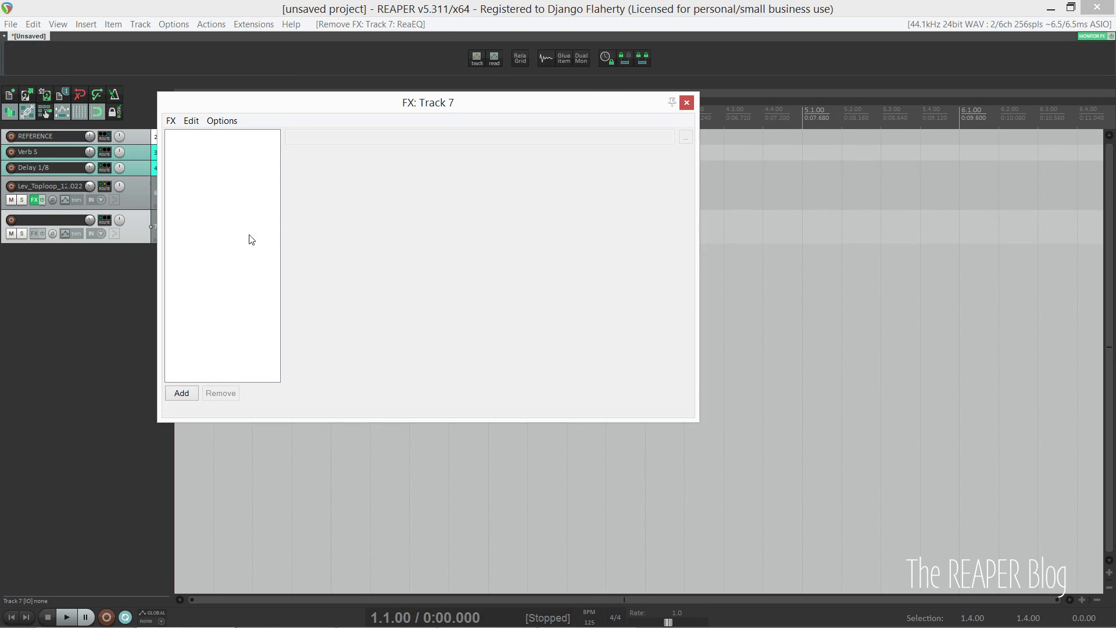
{"action": "left_click", "coordinate": [687, 102]}
{"action": "double_click", "coordinate": [113, 256]}
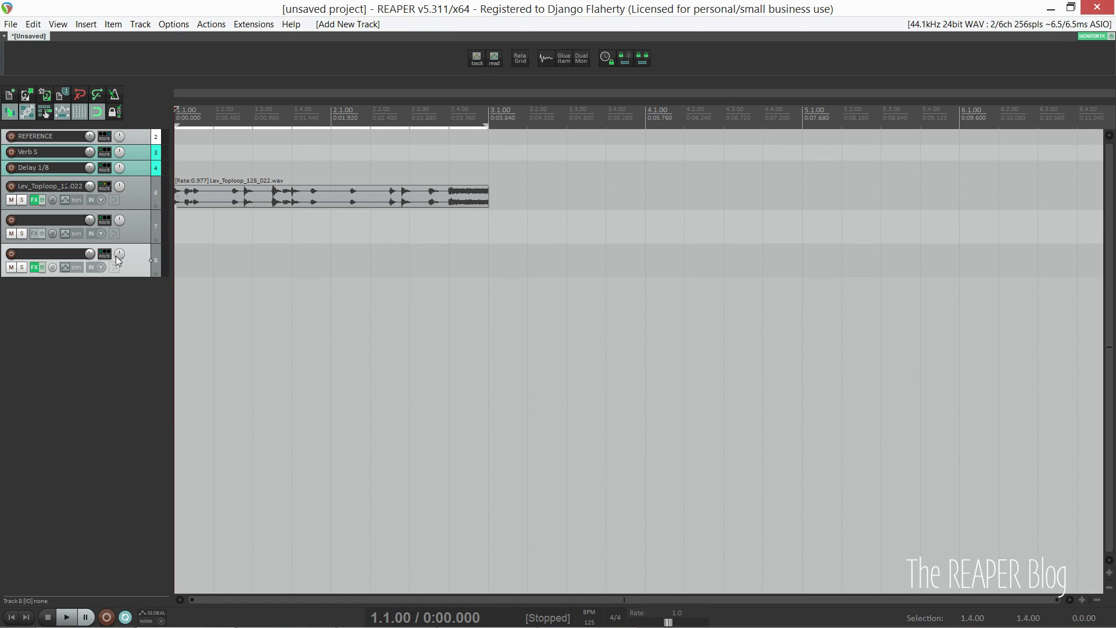
{"action": "left_click", "coordinate": [36, 267]}
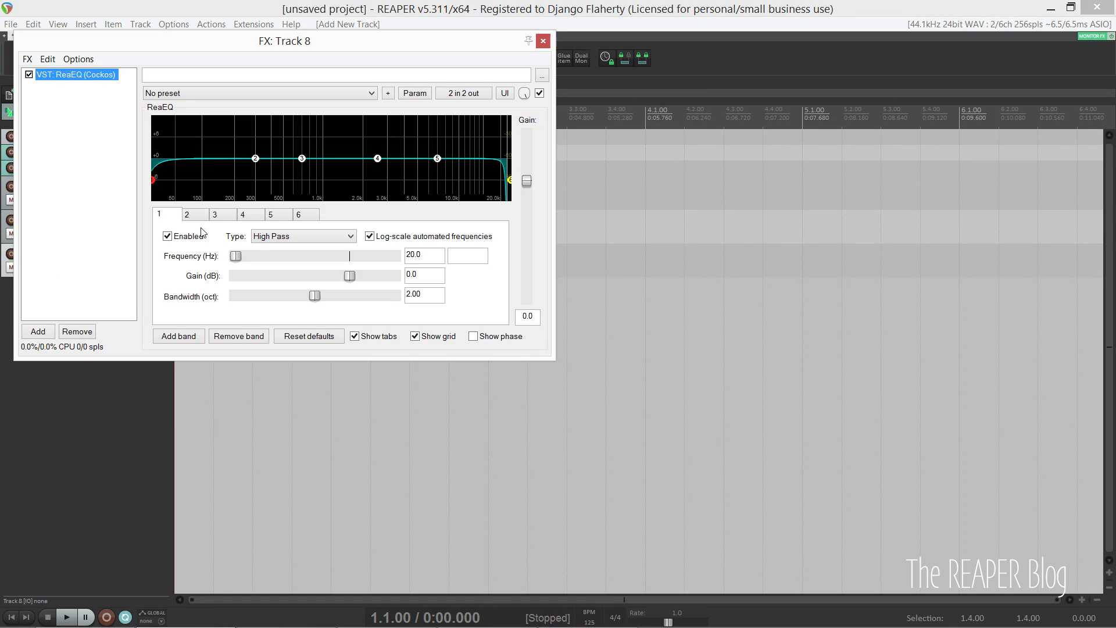
{"action": "left_click", "coordinate": [78, 331]}
{"action": "left_click", "coordinate": [543, 41]}
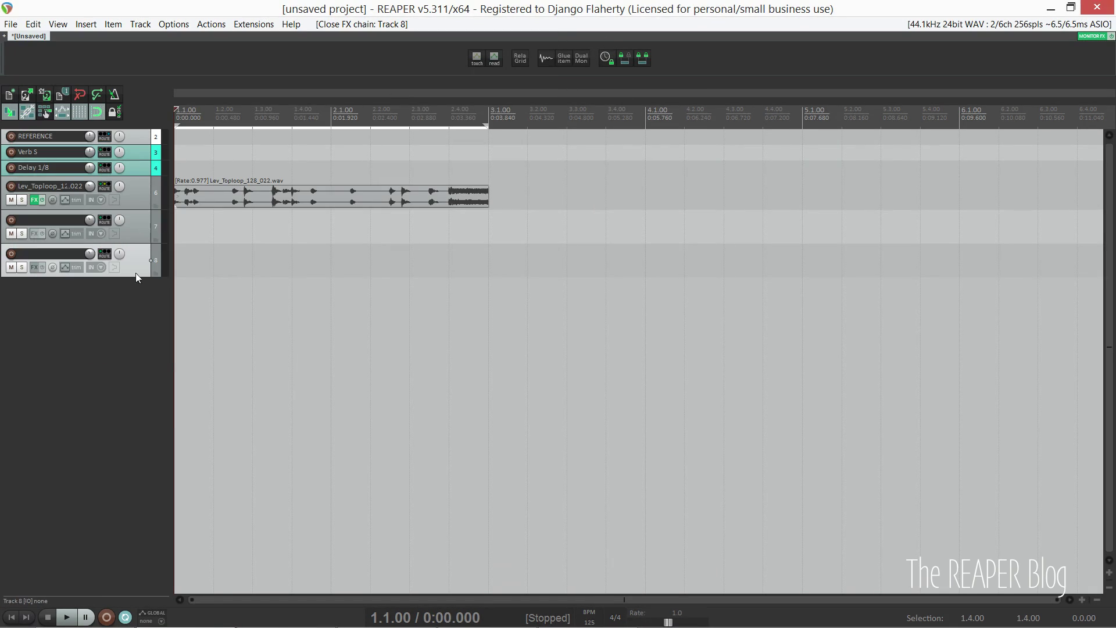
Step: Load the Serum synth from Synths (64bit) onto Track 8 and close its window
{"action": "key", "text": "f"}
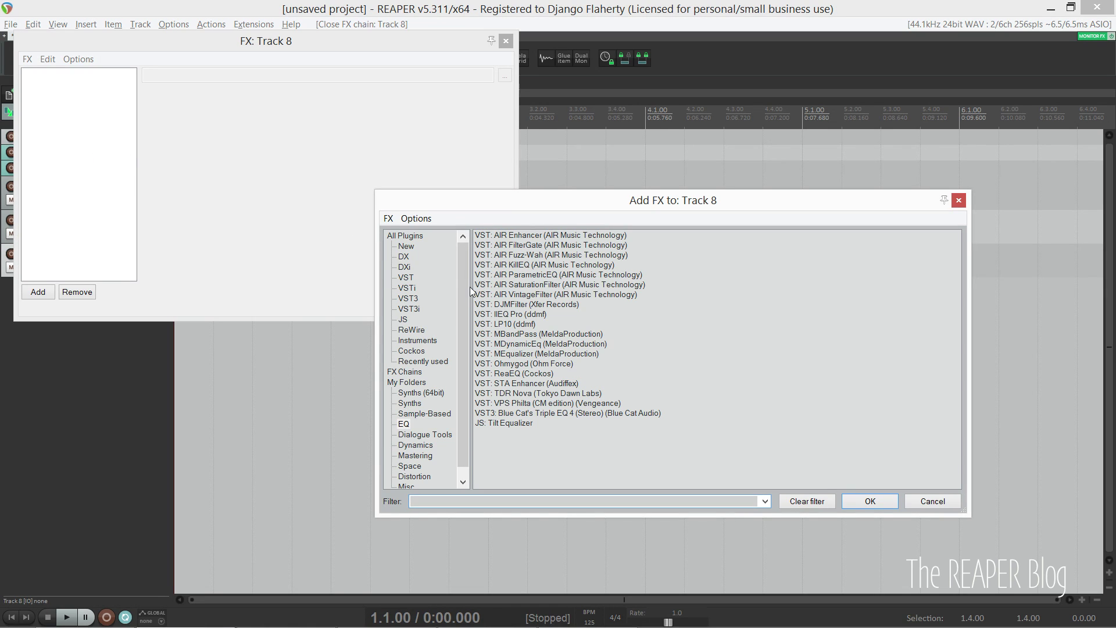
{"action": "left_click", "coordinate": [411, 393]}
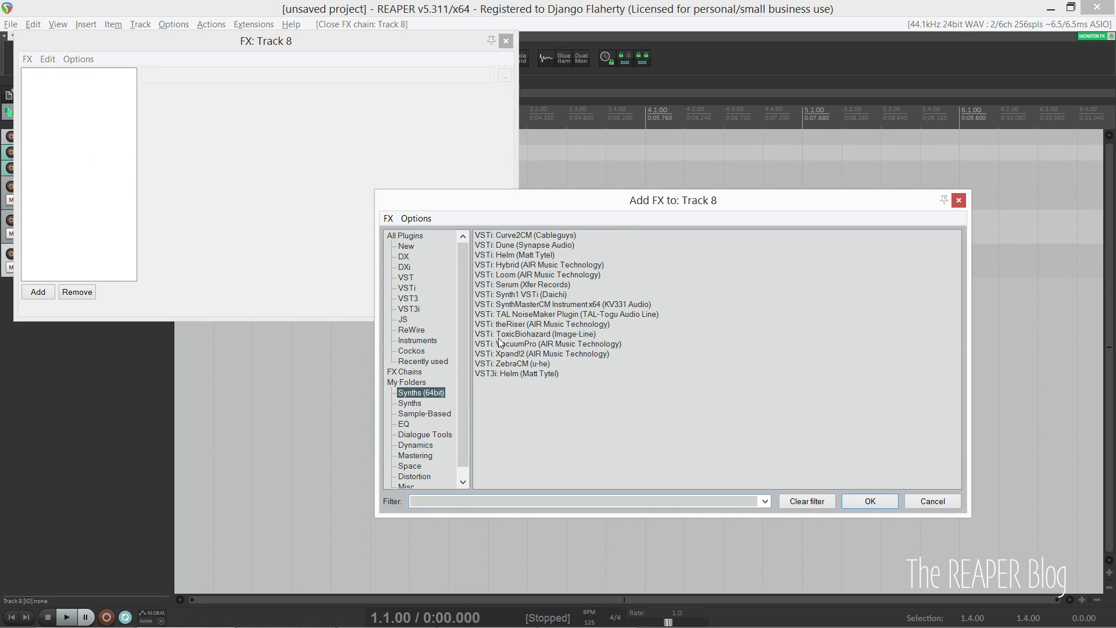
{"action": "double_click", "coordinate": [511, 286]}
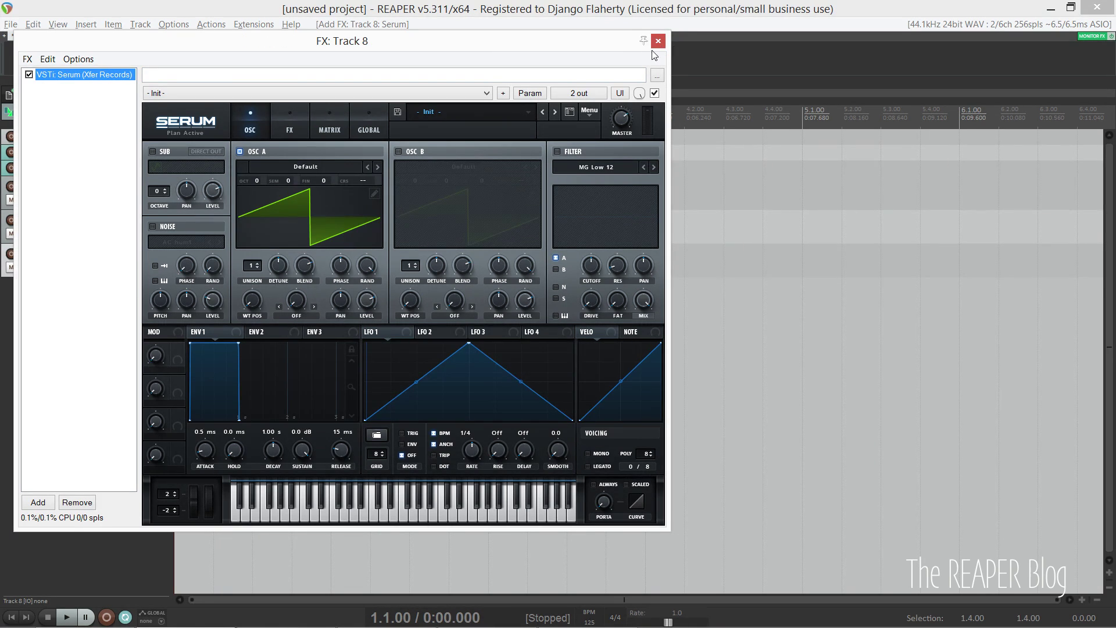
{"action": "left_click", "coordinate": [658, 40]}
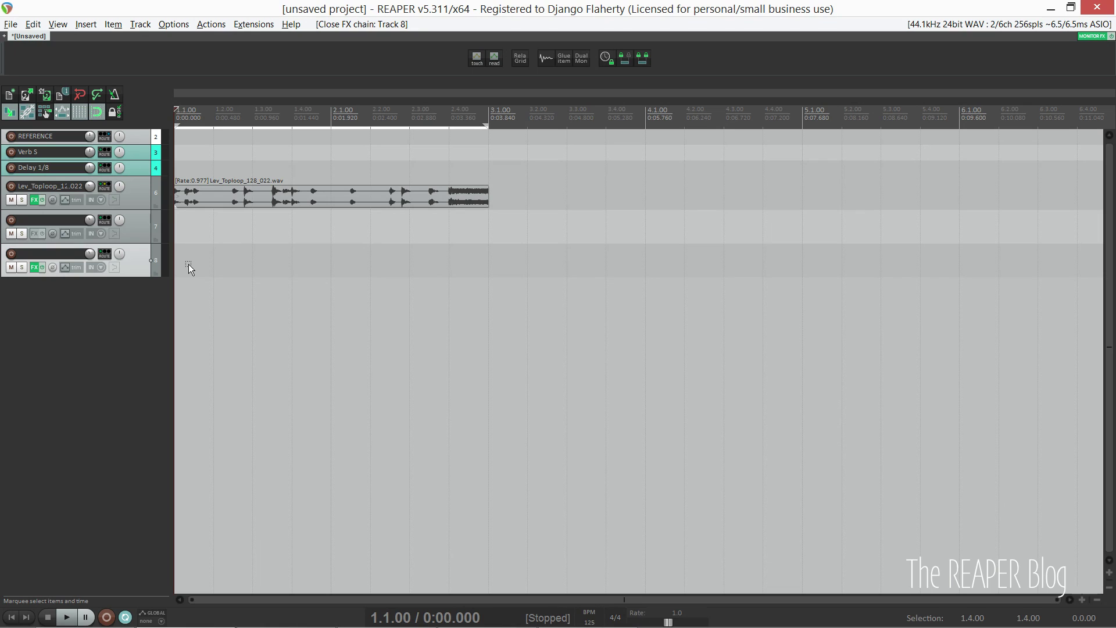
Step: Record-arm Track 8, make it taller, and bring up its recording input choices
{"action": "left_click", "coordinate": [11, 253]}
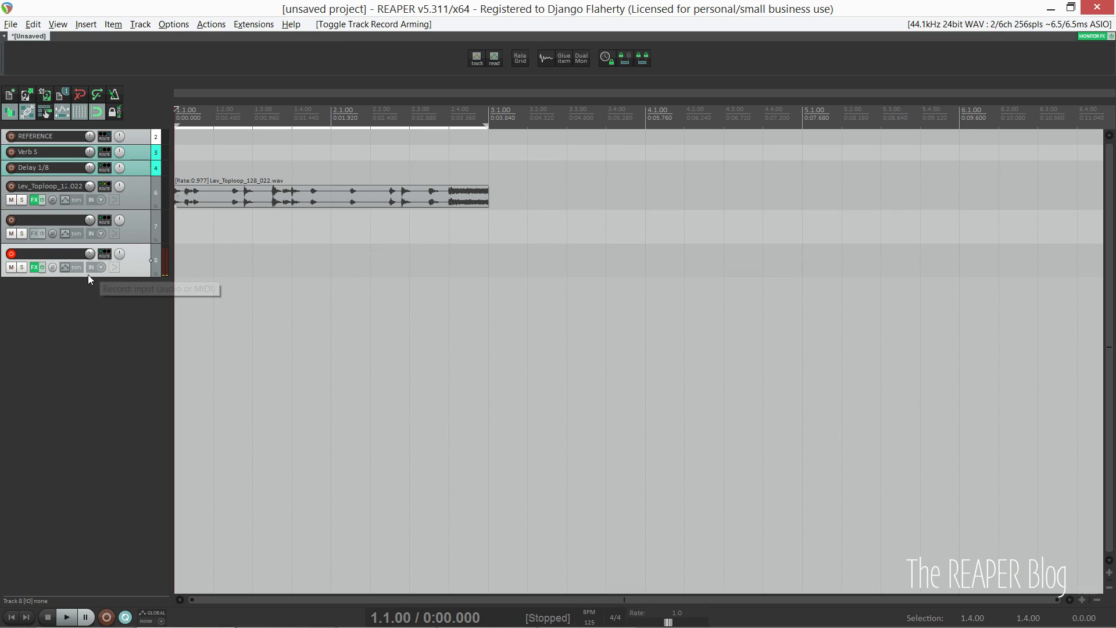
{"action": "left_click_drag", "start_coordinate": [86, 278], "coordinate": [86, 290]}
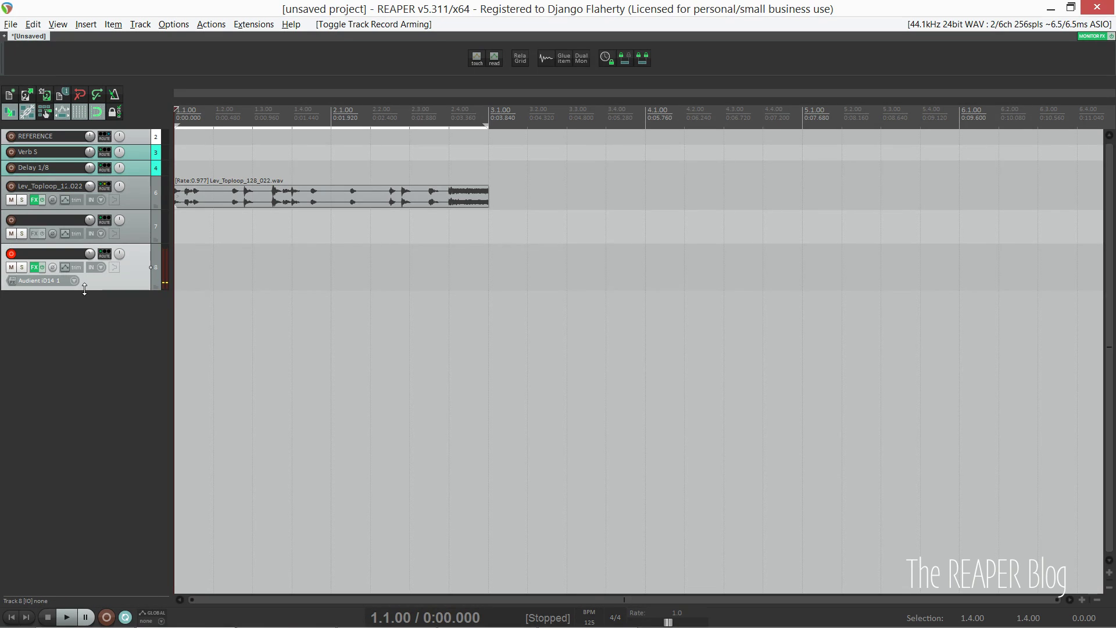
{"action": "left_click", "coordinate": [48, 280]}
Step: Set Track 8 to all MIDI inputs and channels, MIDI overdub recording, with monitoring on
{"action": "mouse_move", "coordinate": [111, 323]}
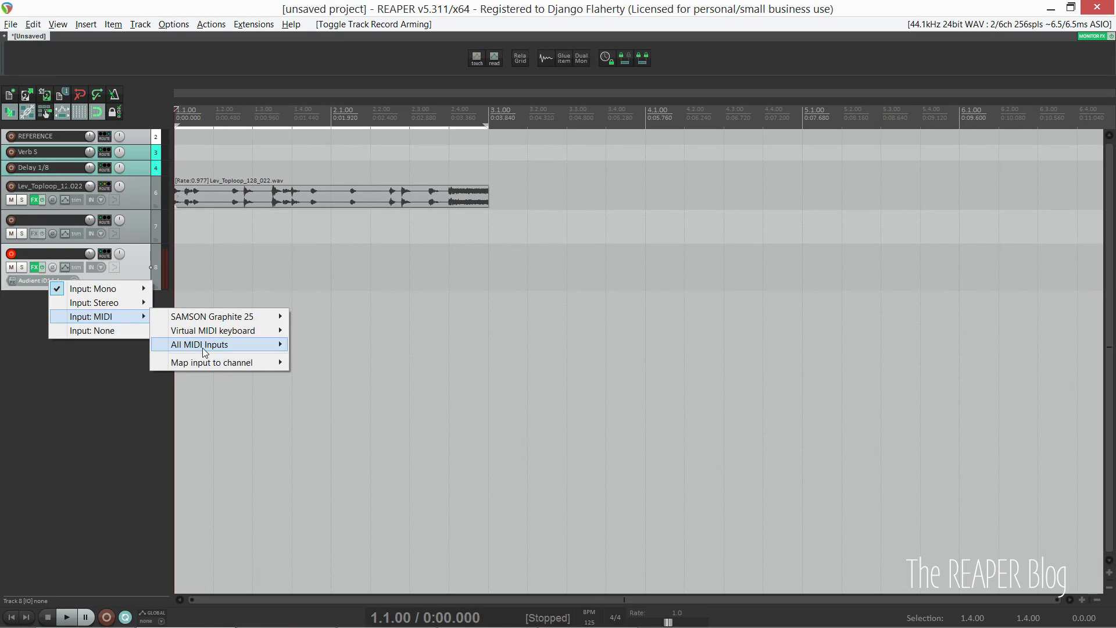
{"action": "mouse_move", "coordinate": [216, 346]}
{"action": "left_click", "coordinate": [320, 347]}
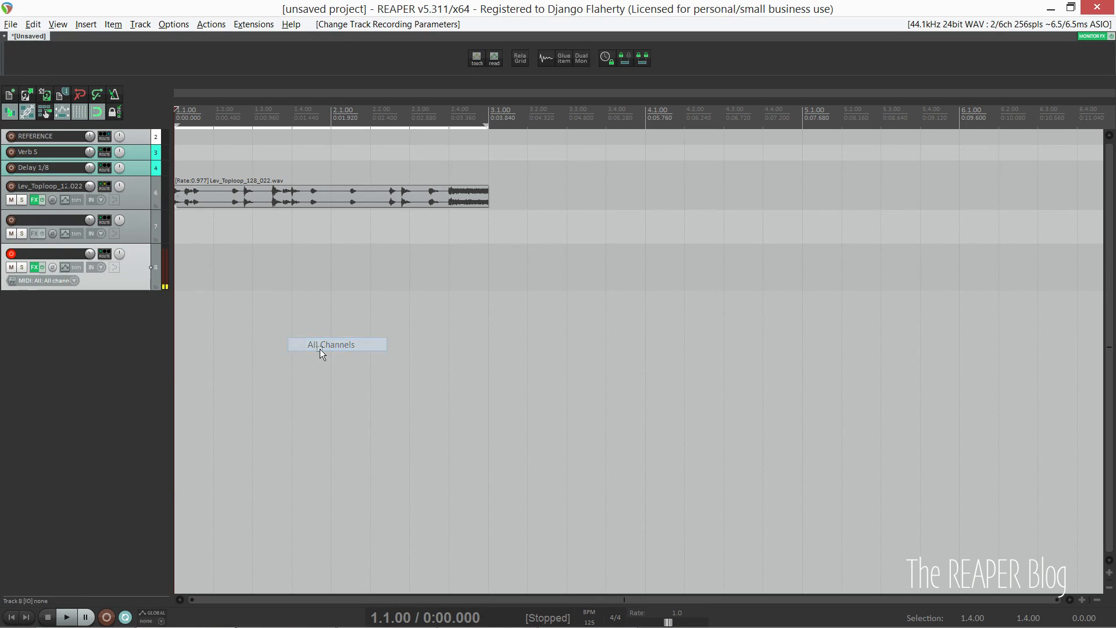
{"action": "left_click", "coordinate": [97, 268]}
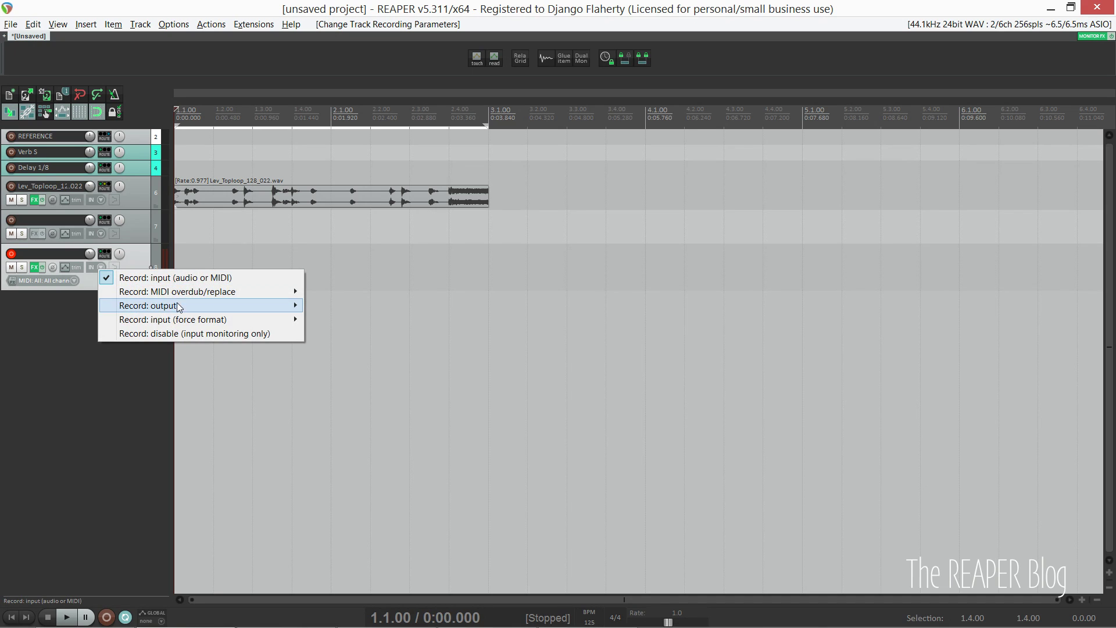
{"action": "mouse_move", "coordinate": [239, 293]}
{"action": "left_click", "coordinate": [329, 291]}
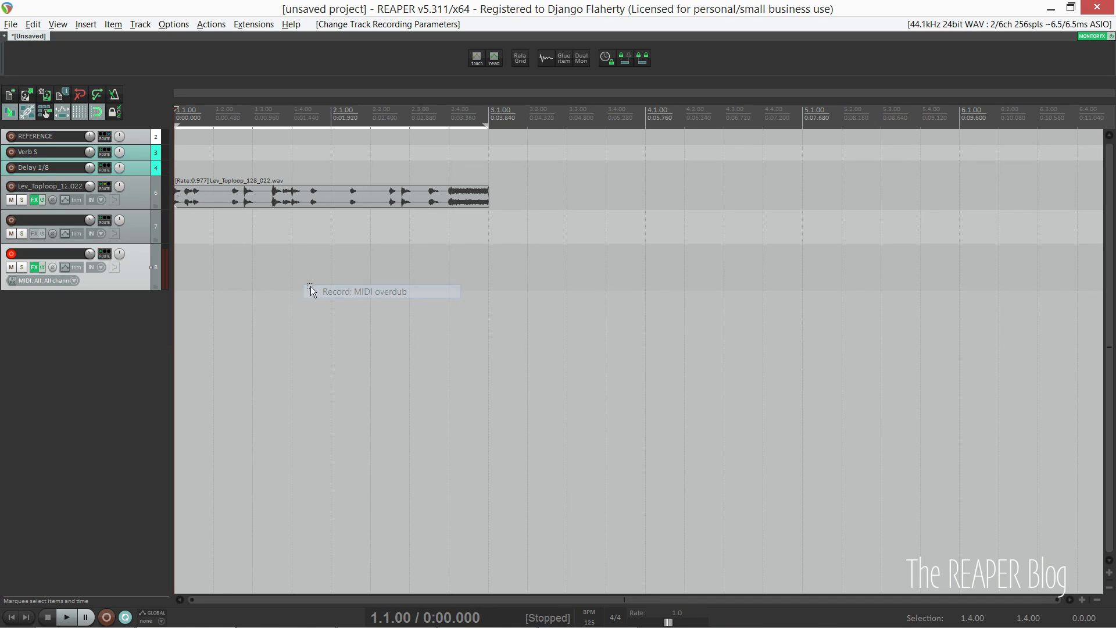
{"action": "left_click", "coordinate": [118, 264]}
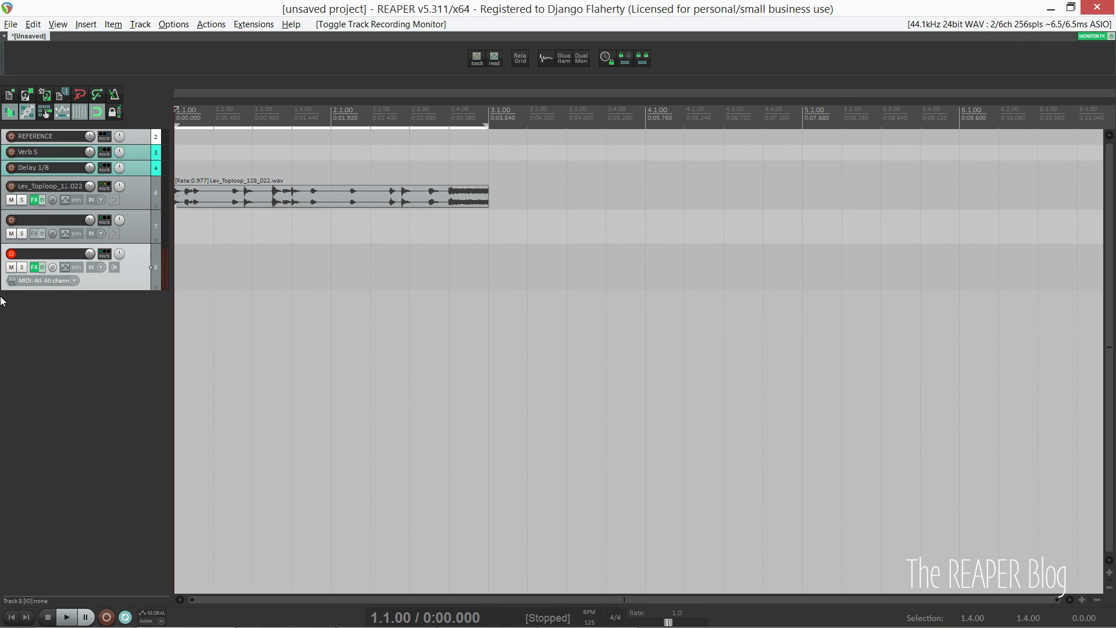
Step: Enable automatic record-arm on Track 8 and test it by reselecting the track
{"action": "right_click", "coordinate": [11, 253]}
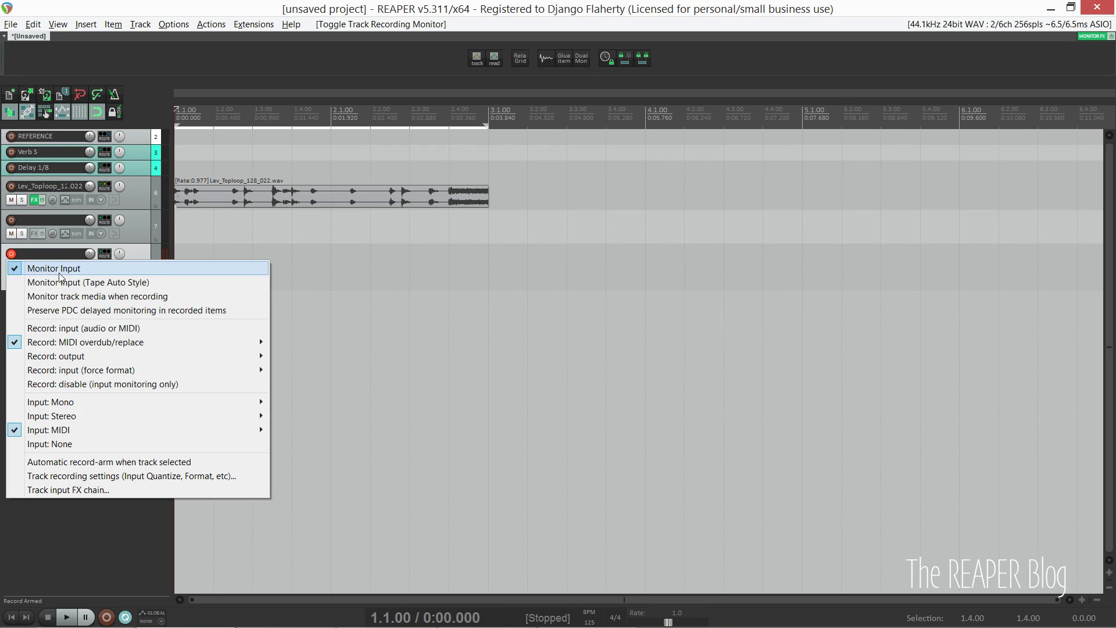
{"action": "left_click", "coordinate": [85, 465]}
{"action": "left_click", "coordinate": [140, 201]}
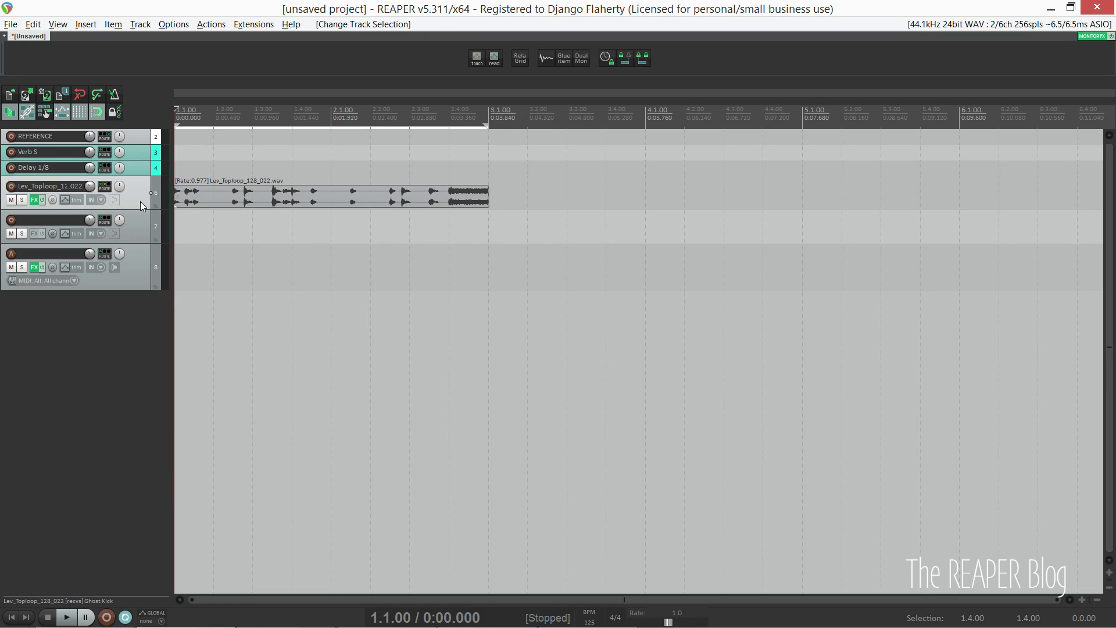
{"action": "left_click", "coordinate": [131, 275]}
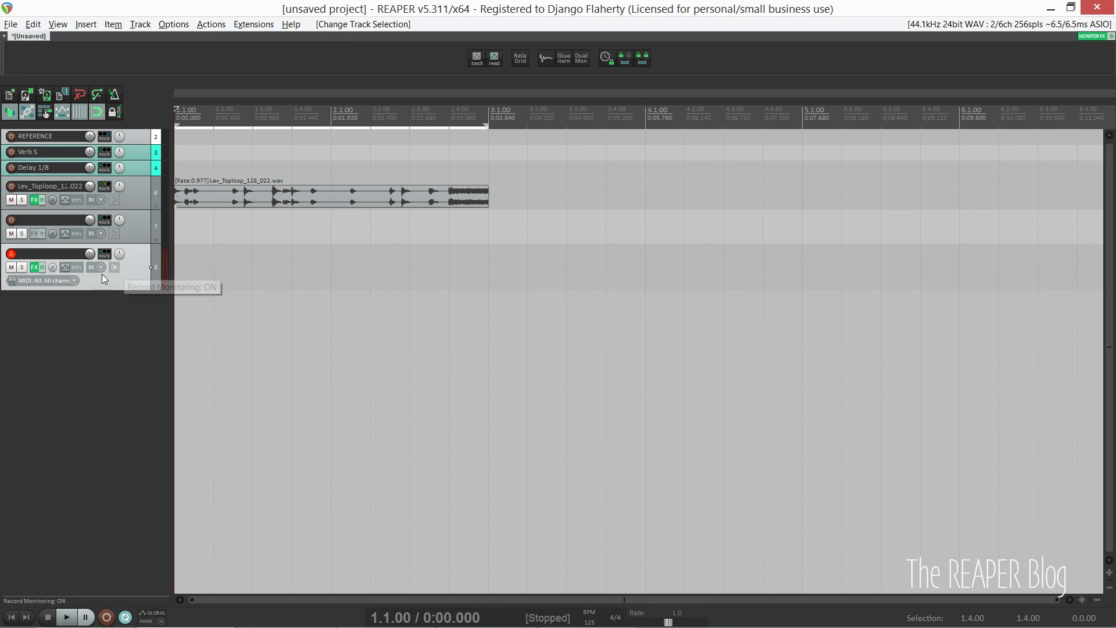
Step: Save Track 8 as the 'New VI Track' track template, replacing the existing file
{"action": "right_click", "coordinate": [129, 282]}
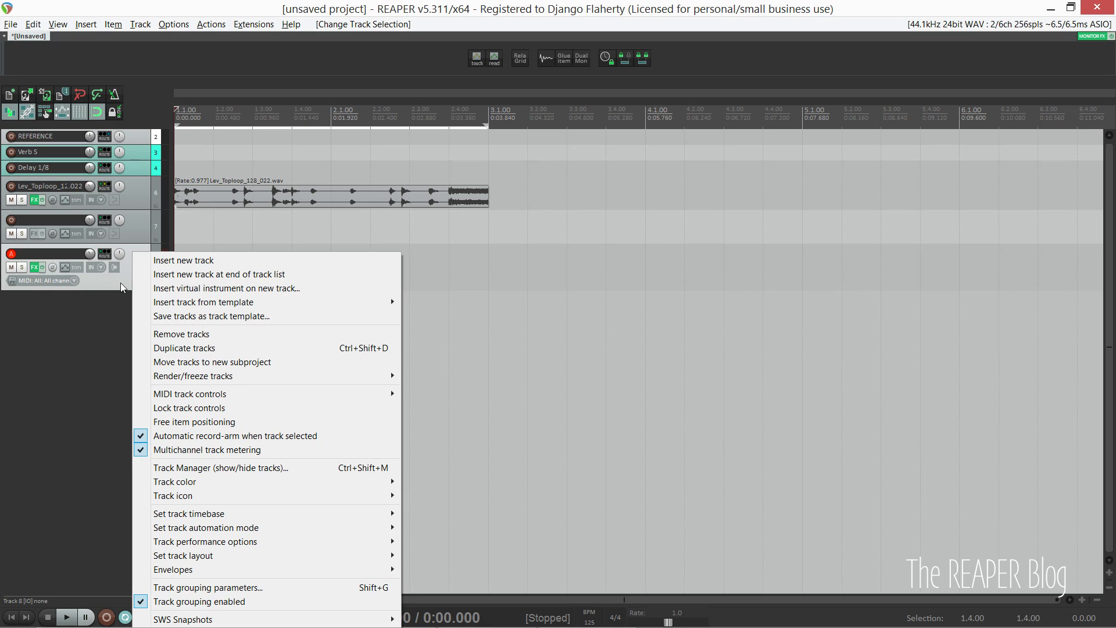
{"action": "left_click", "coordinate": [117, 285]}
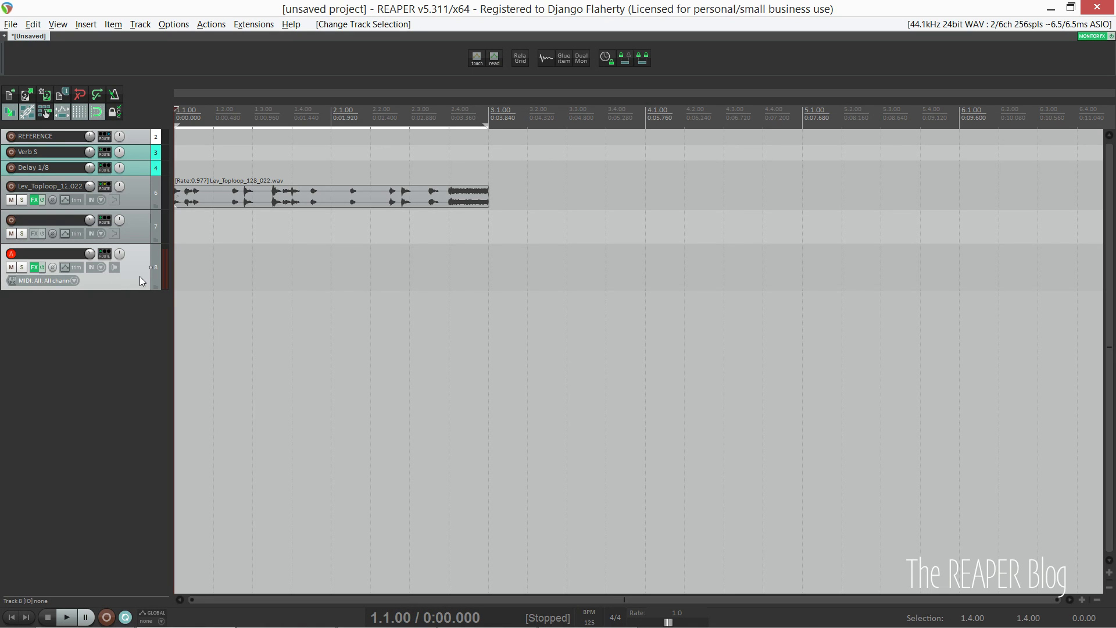
{"action": "right_click", "coordinate": [142, 282]}
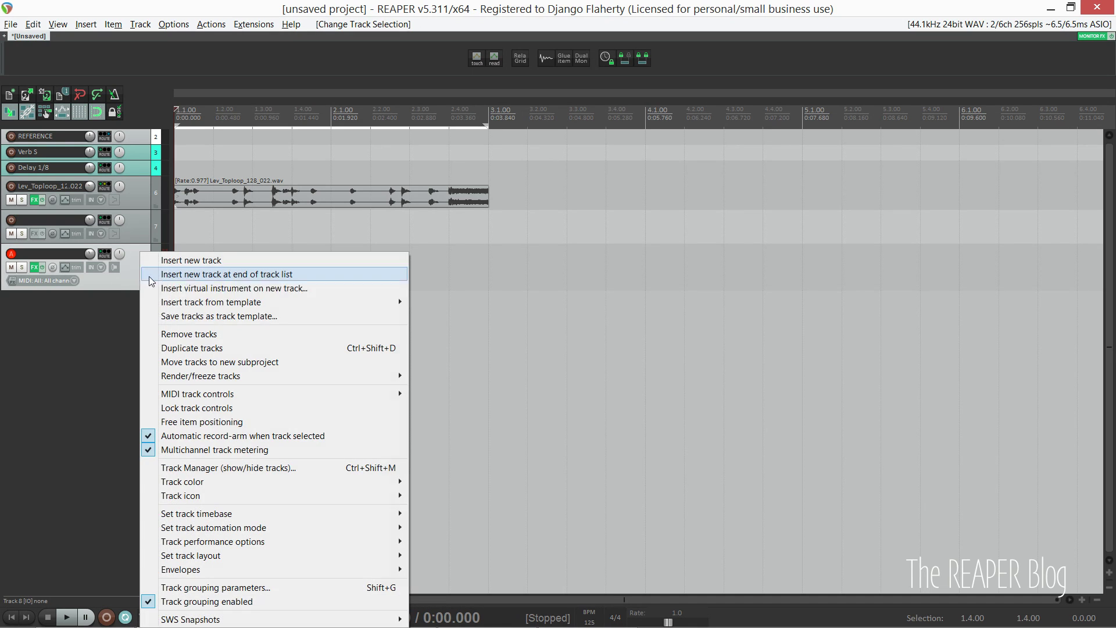
{"action": "left_click", "coordinate": [217, 317]}
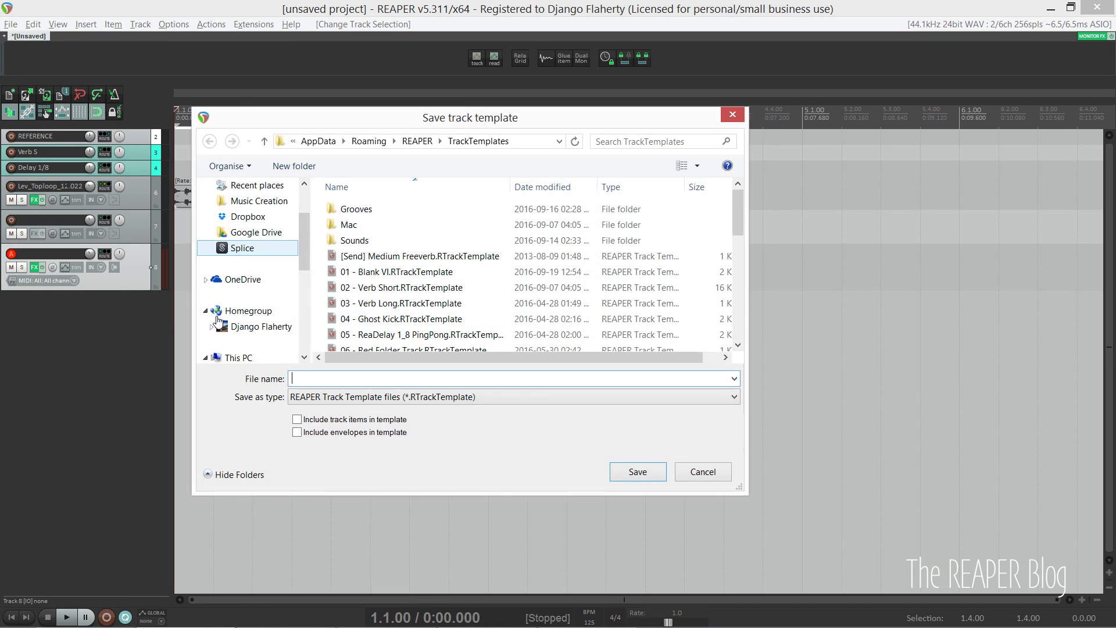
{"action": "left_click", "coordinate": [395, 287]}
{"action": "scroll", "coordinate": [395, 287], "scroll_direction": "down", "scroll_amount": 5}
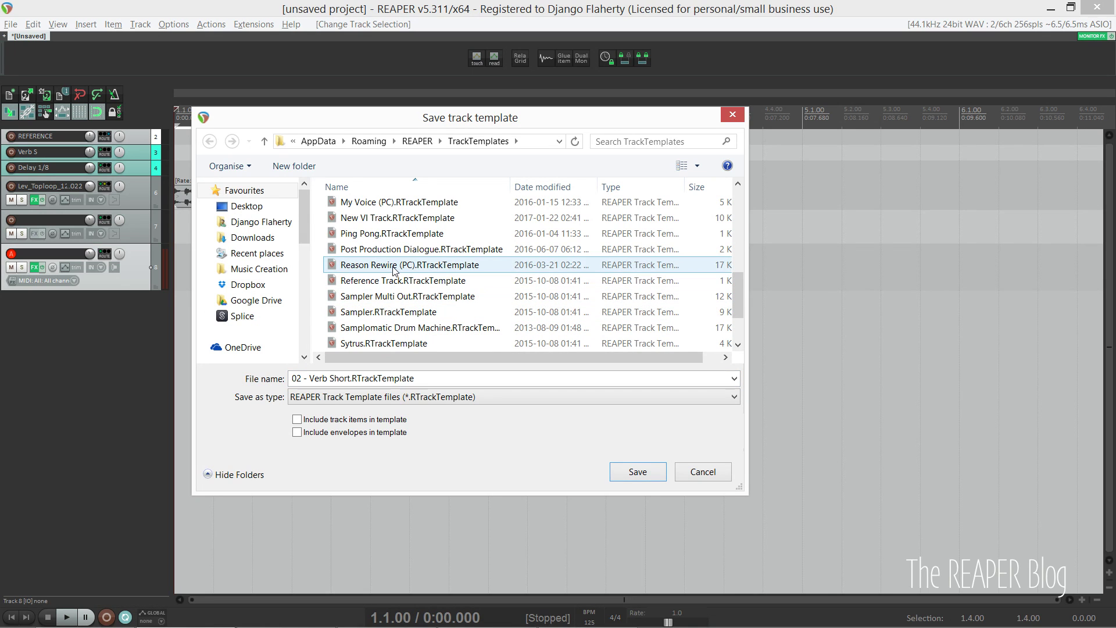
{"action": "left_click", "coordinate": [395, 218]}
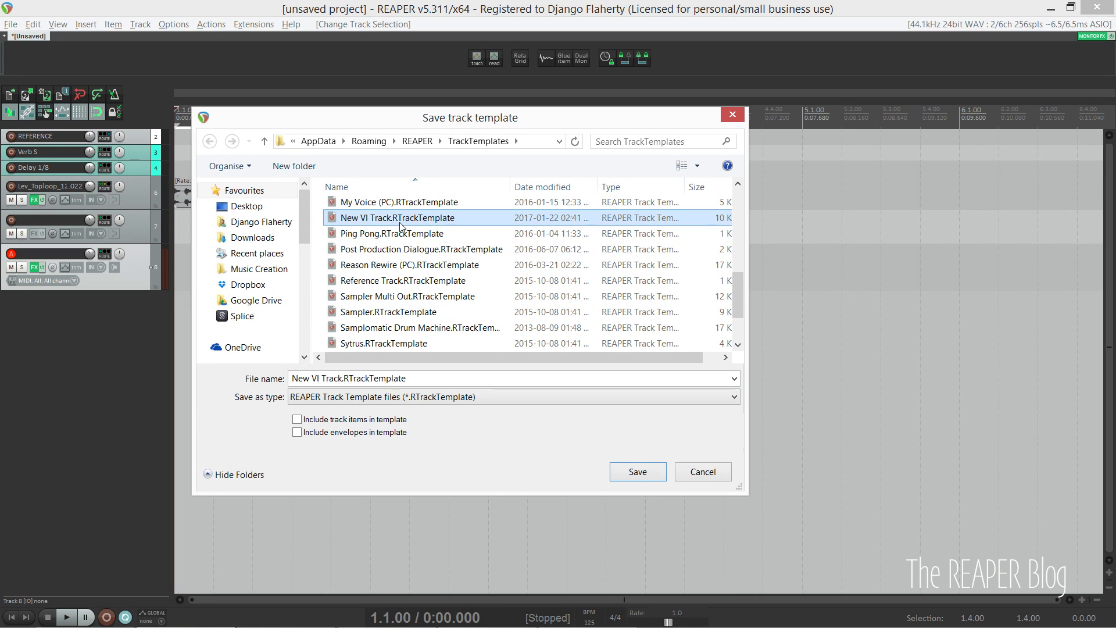
{"action": "left_click", "coordinate": [656, 474]}
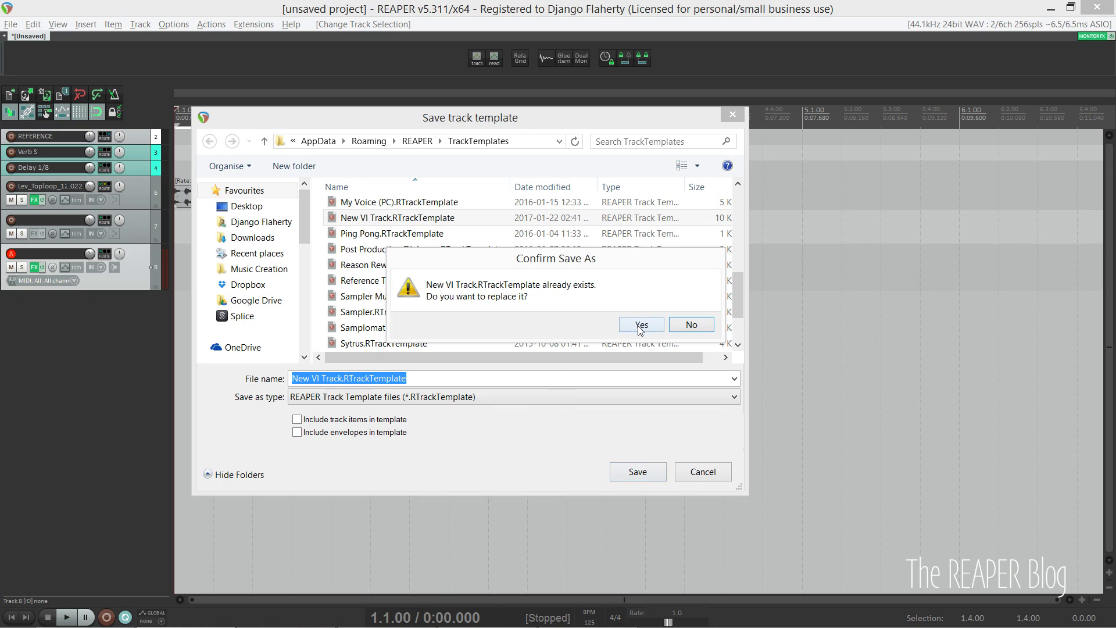
{"action": "left_click", "coordinate": [640, 326]}
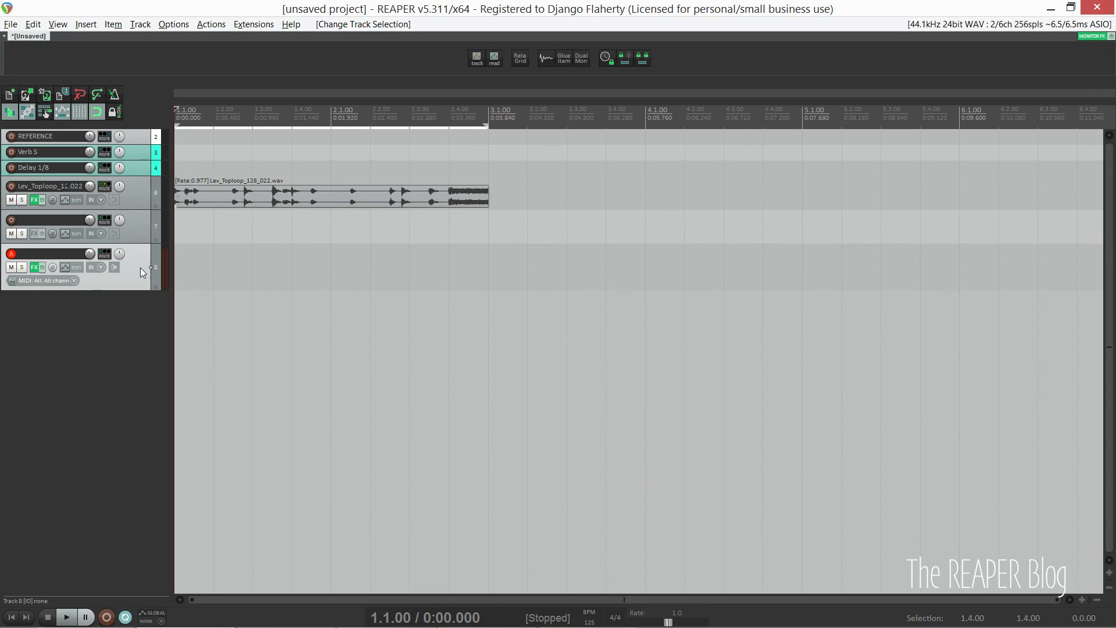
Step: Add ReaControlMIDI to Track 8 and move it ahead of Serum
{"action": "left_click", "coordinate": [34, 267]}
{"action": "double_click", "coordinate": [117, 201]}
{"action": "left_click", "coordinate": [420, 236]}
{"action": "left_click", "coordinate": [429, 501]}
{"action": "type", "text": "reacon"}
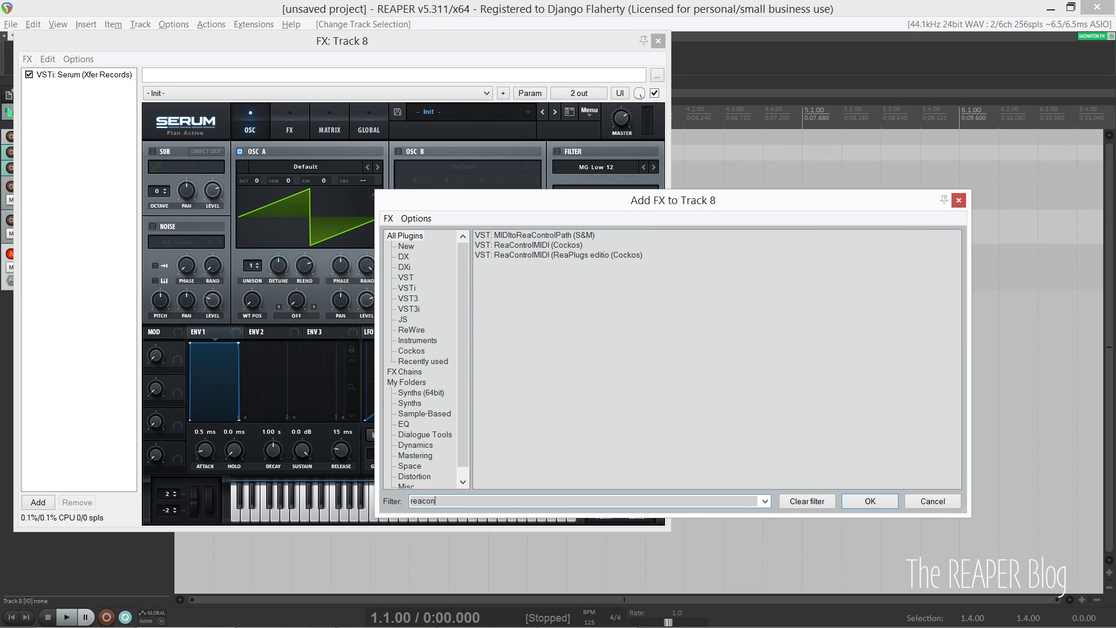
{"action": "double_click", "coordinate": [539, 247]}
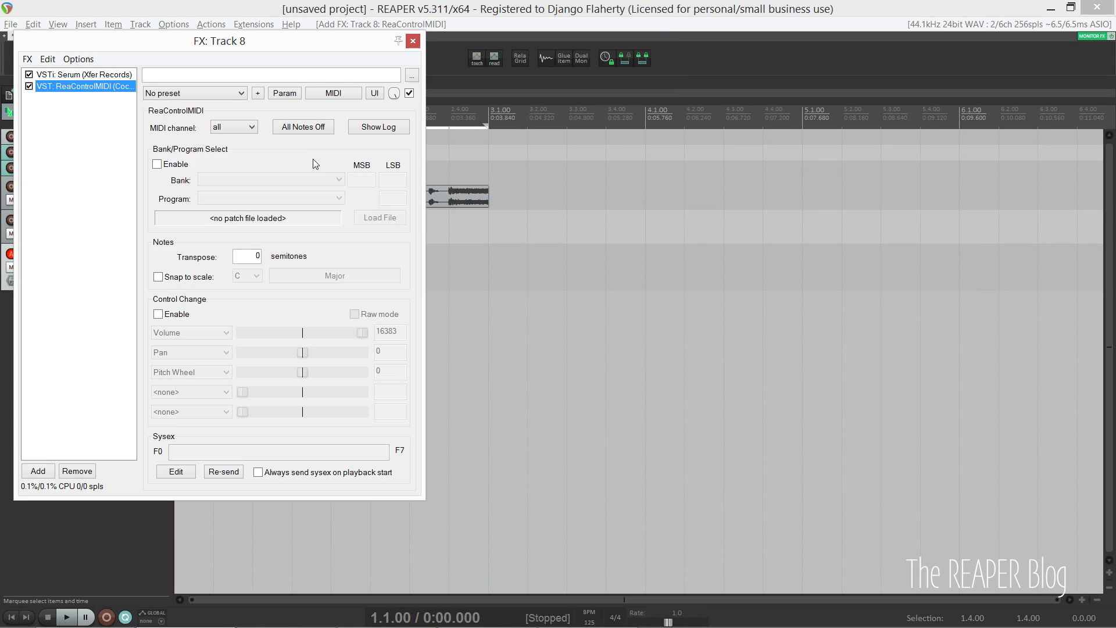
{"action": "left_click_drag", "start_coordinate": [66, 87], "coordinate": [65, 76]}
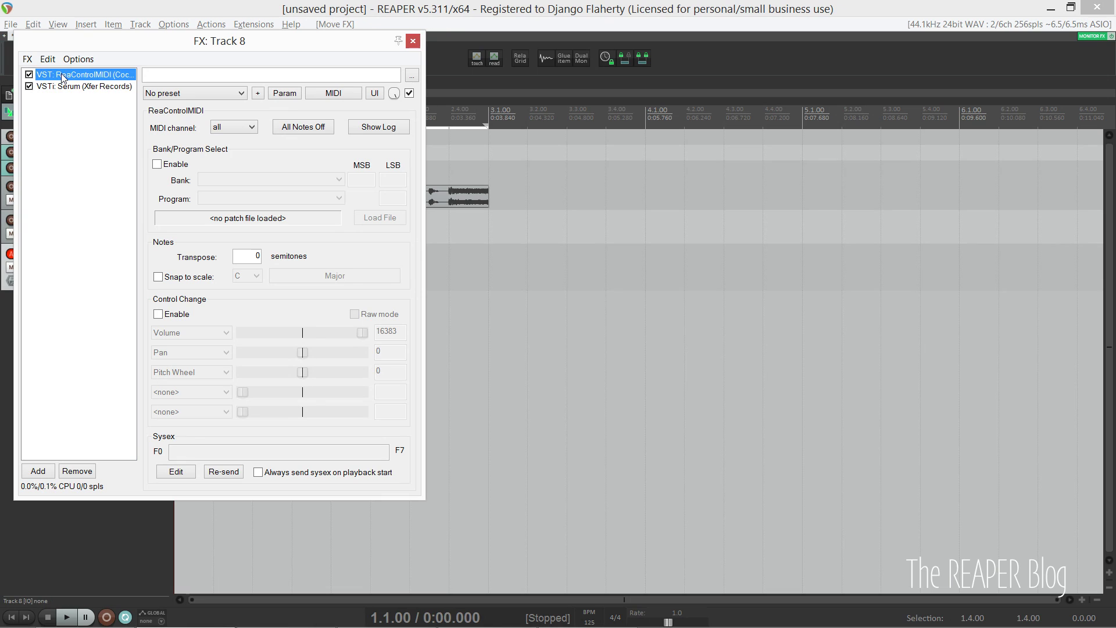
Step: Enable raw Control Change, keep slider 1 on CC 7, set slider 2 to CC 1 at 0
{"action": "left_click", "coordinate": [187, 315]}
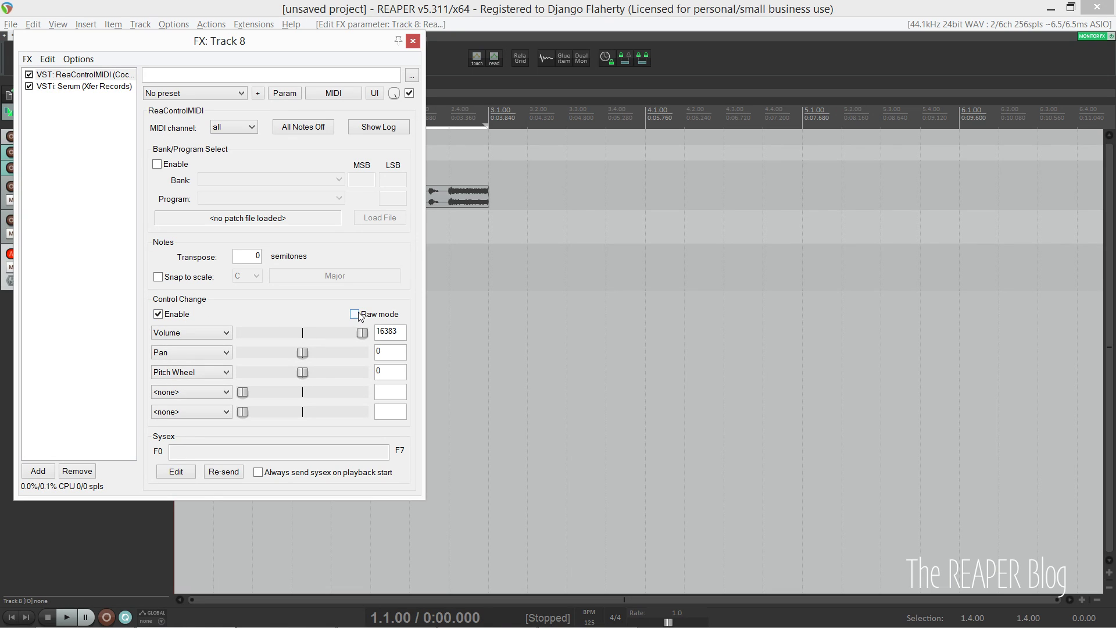
{"action": "left_click", "coordinate": [355, 315]}
{"action": "left_click", "coordinate": [200, 333]}
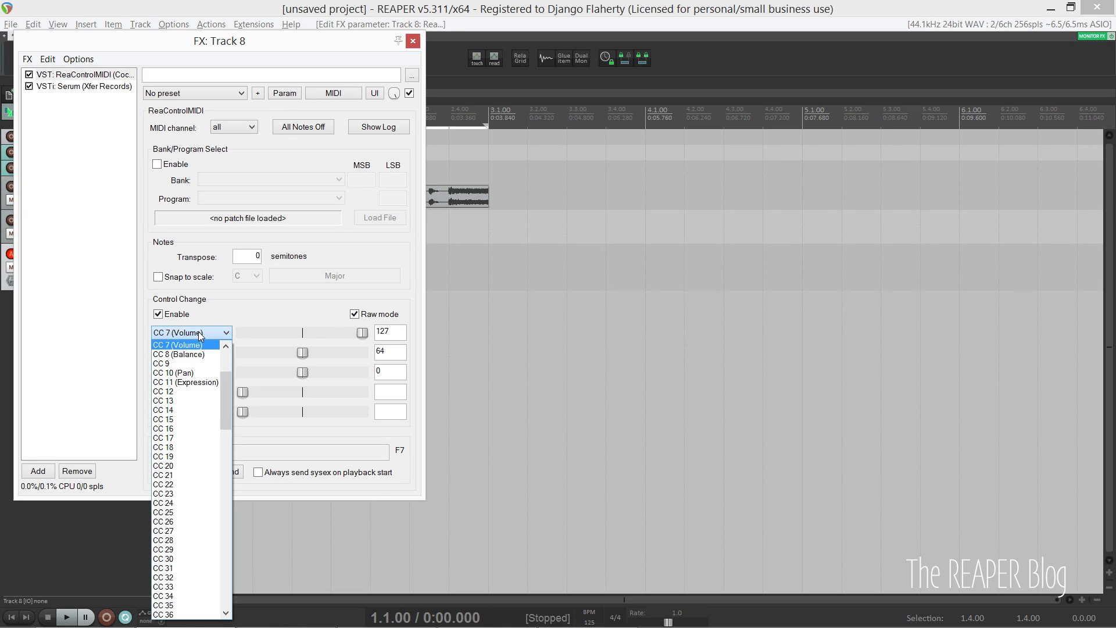
{"action": "scroll", "coordinate": [199, 336], "scroll_direction": "up", "scroll_amount": 3}
{"action": "left_click", "coordinate": [200, 333]}
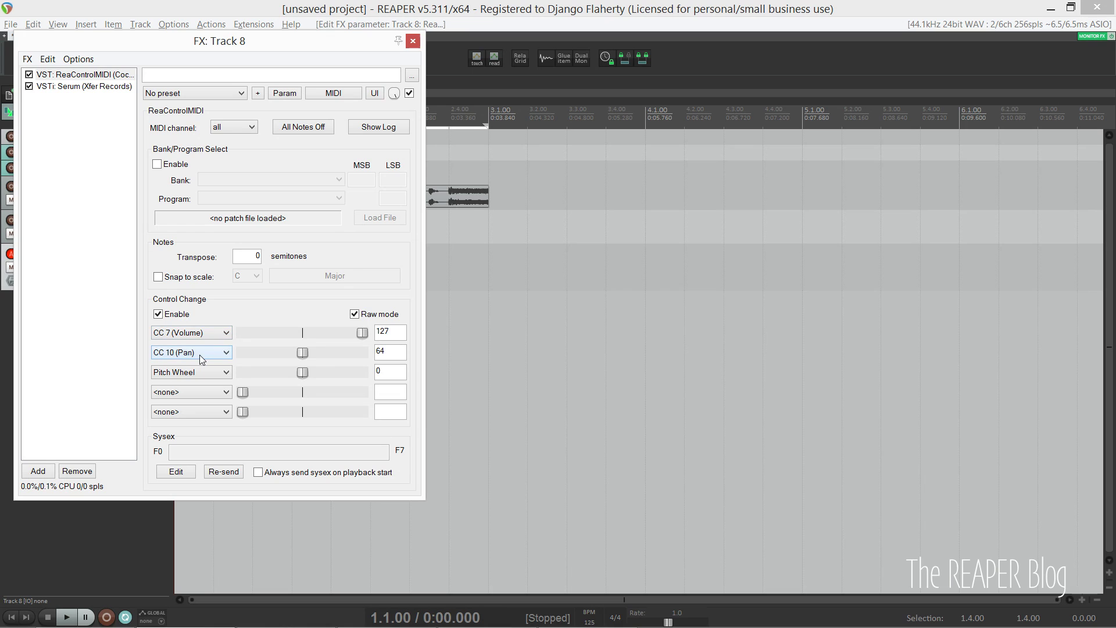
{"action": "left_click", "coordinate": [199, 355]}
{"action": "left_click", "coordinate": [200, 355]}
{"action": "left_click", "coordinate": [192, 353]}
{"action": "left_click", "coordinate": [200, 111]}
{"action": "left_click_drag", "start_coordinate": [302, 353], "coordinate": [243, 352]}
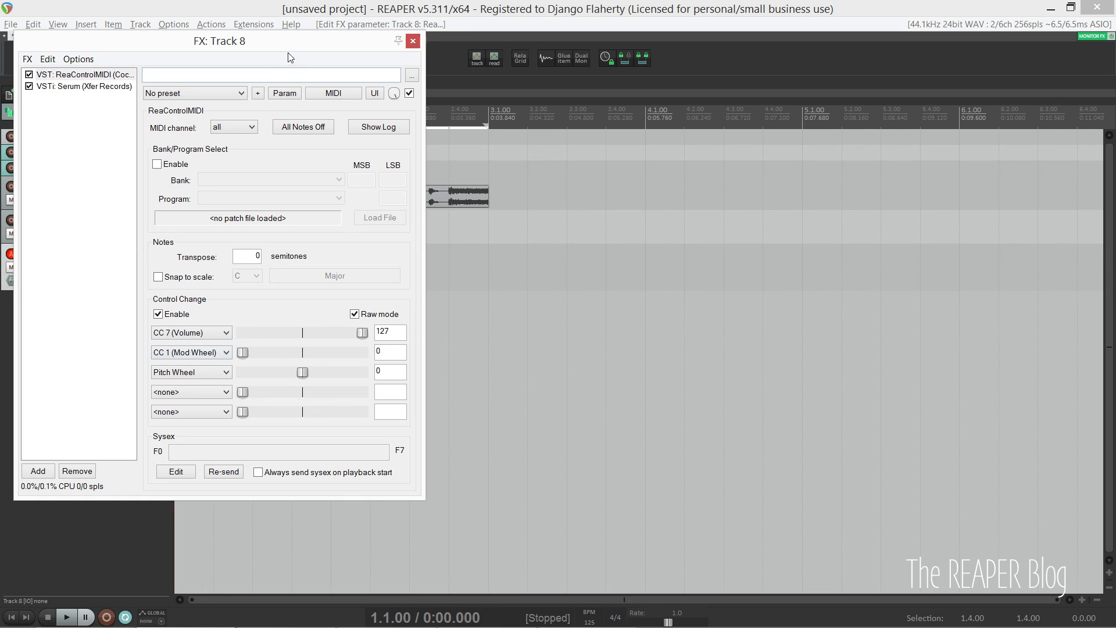
Step: Show Mod Wheel and Pitch Wheel envelope lanes and add Mod Wheel to the track controls
{"action": "left_click", "coordinate": [279, 96]}
{"action": "left_click", "coordinate": [343, 136]}
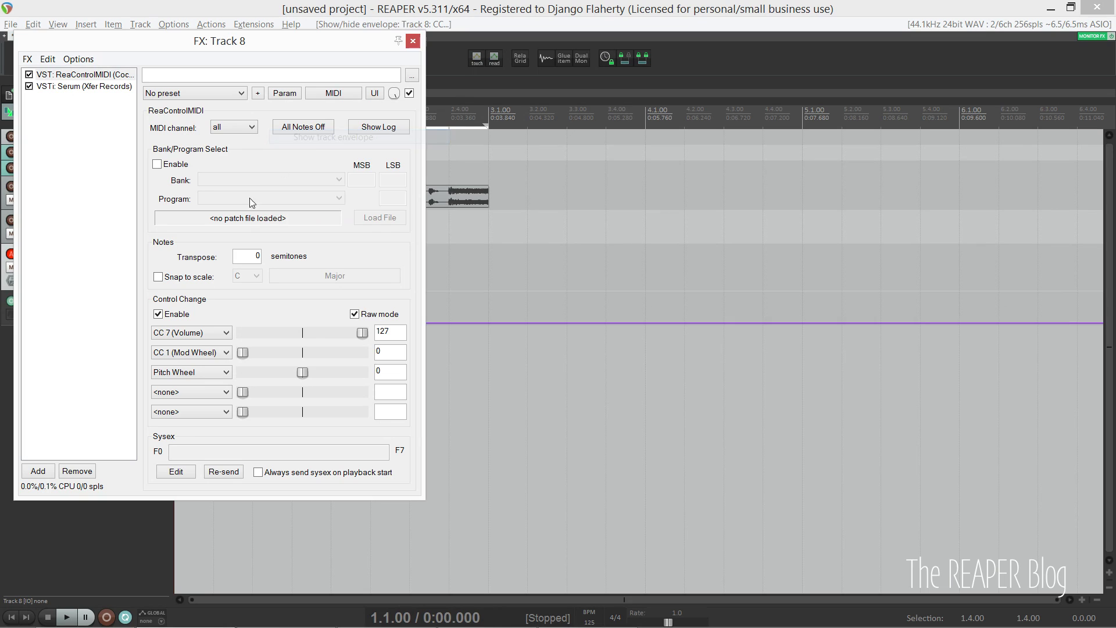
{"action": "left_click", "coordinate": [286, 93]}
{"action": "left_click", "coordinate": [304, 124]}
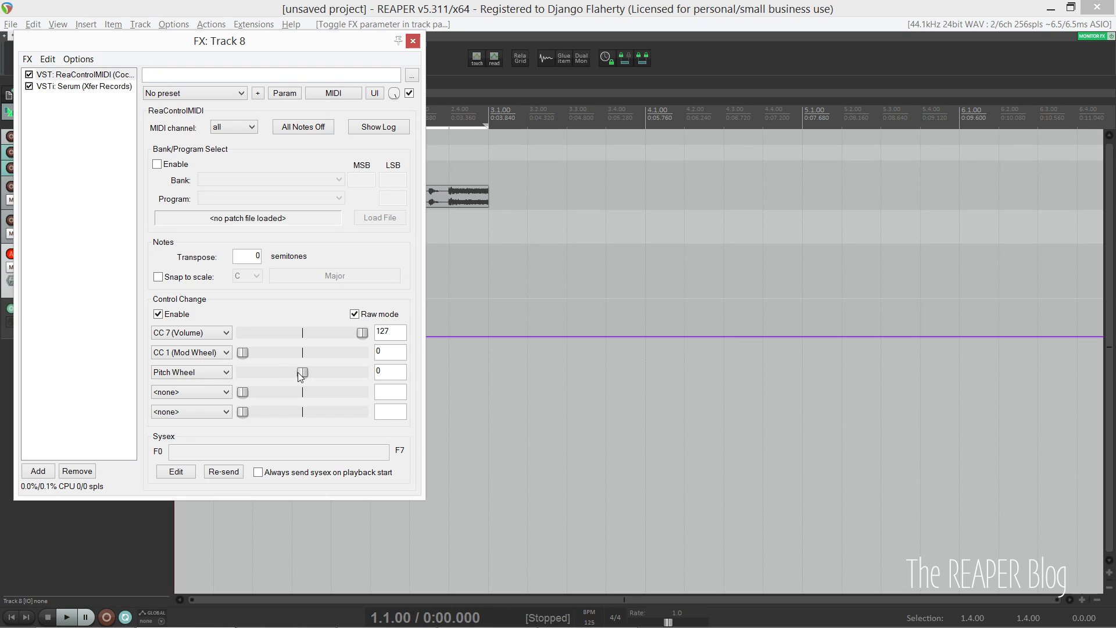
{"action": "left_click", "coordinate": [285, 93]}
{"action": "left_click", "coordinate": [323, 138]}
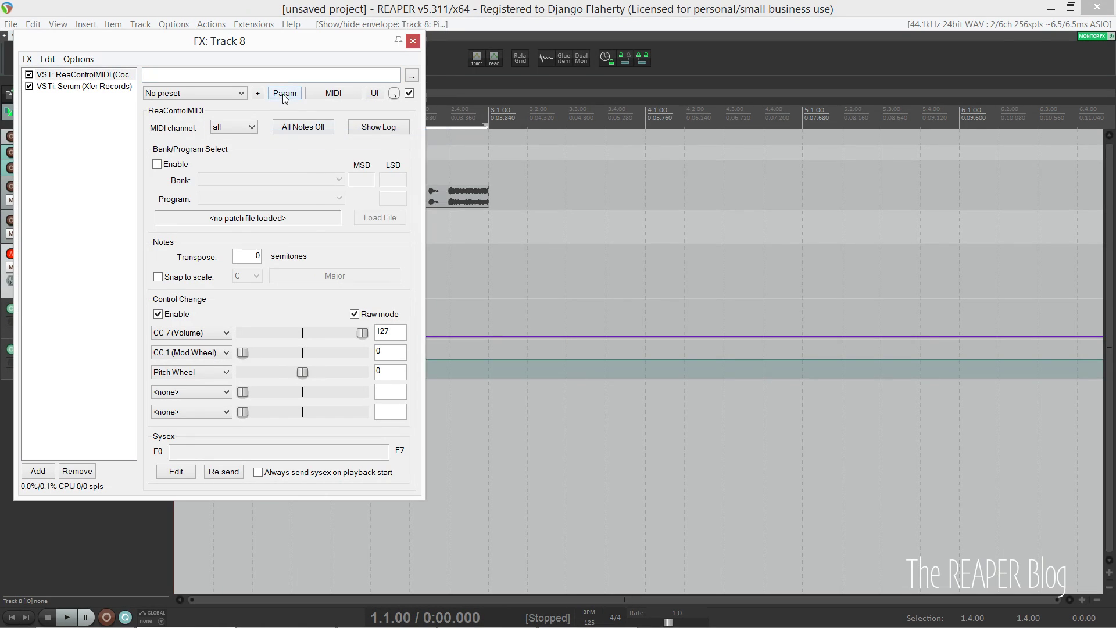
{"action": "left_click", "coordinate": [285, 94]}
{"action": "key", "text": "Escape"}
Step: Lower the Pitch Wheel envelope to -5407 and add Pitch Wheel to Track 8's controls
{"action": "left_click", "coordinate": [412, 40]}
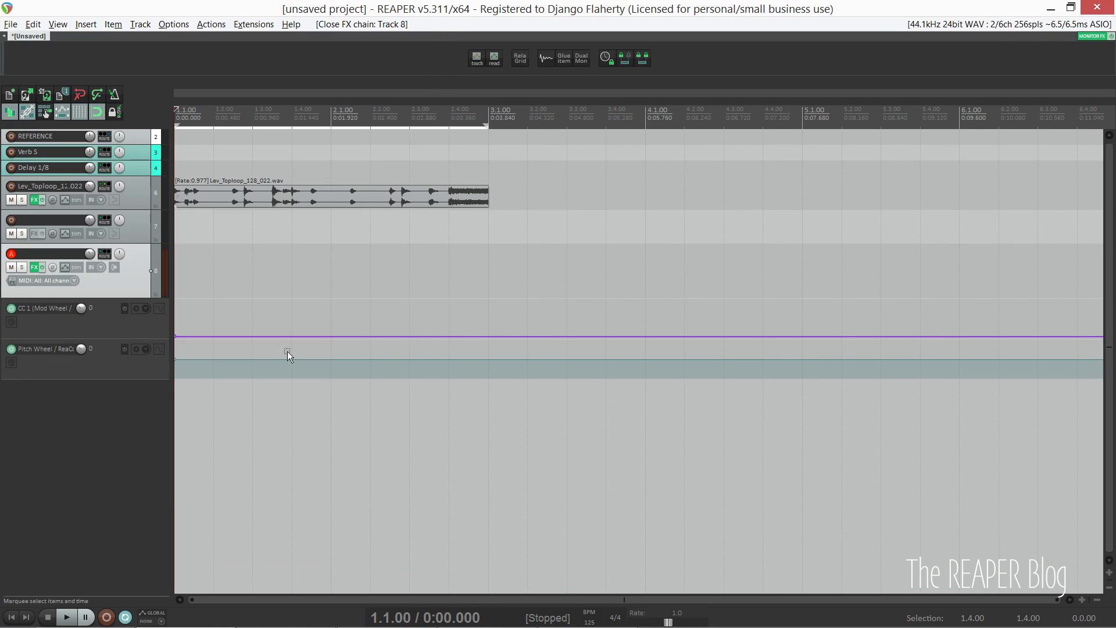
{"action": "left_click_drag", "start_coordinate": [223, 360], "coordinate": [218, 393]}
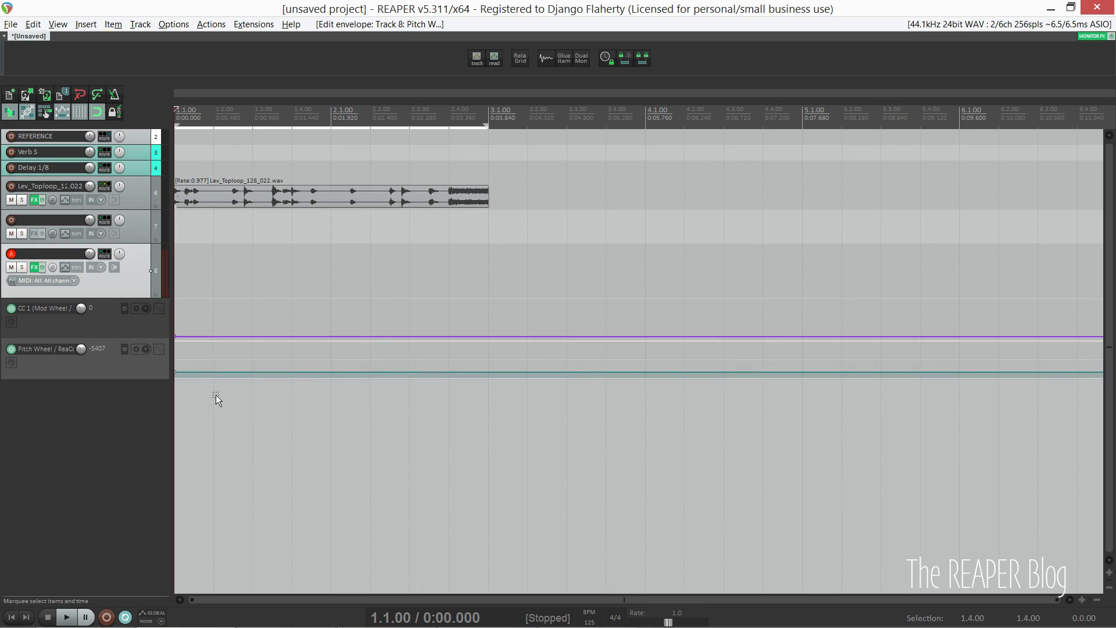
{"action": "double_click", "coordinate": [218, 393]}
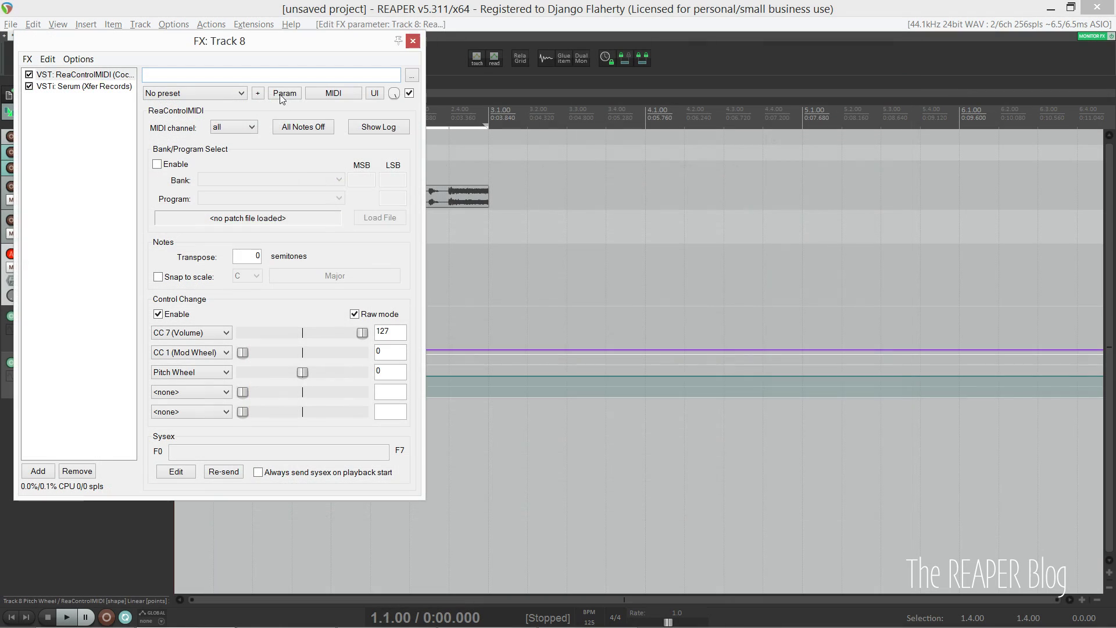
{"action": "left_click", "coordinate": [284, 96]}
{"action": "left_click", "coordinate": [327, 123]}
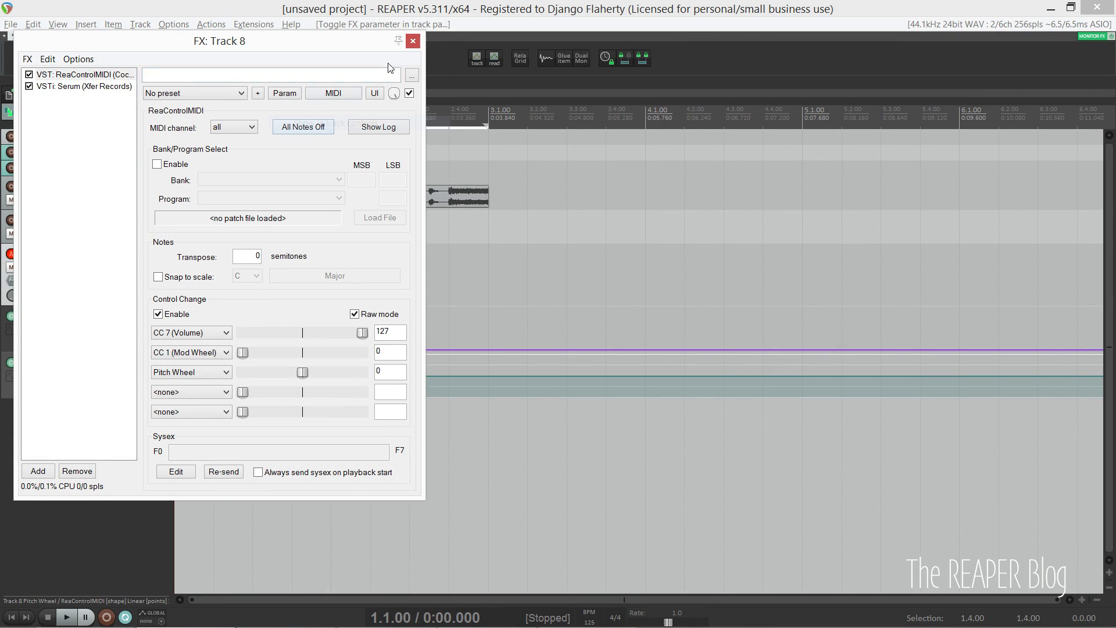
{"action": "left_click", "coordinate": [413, 42]}
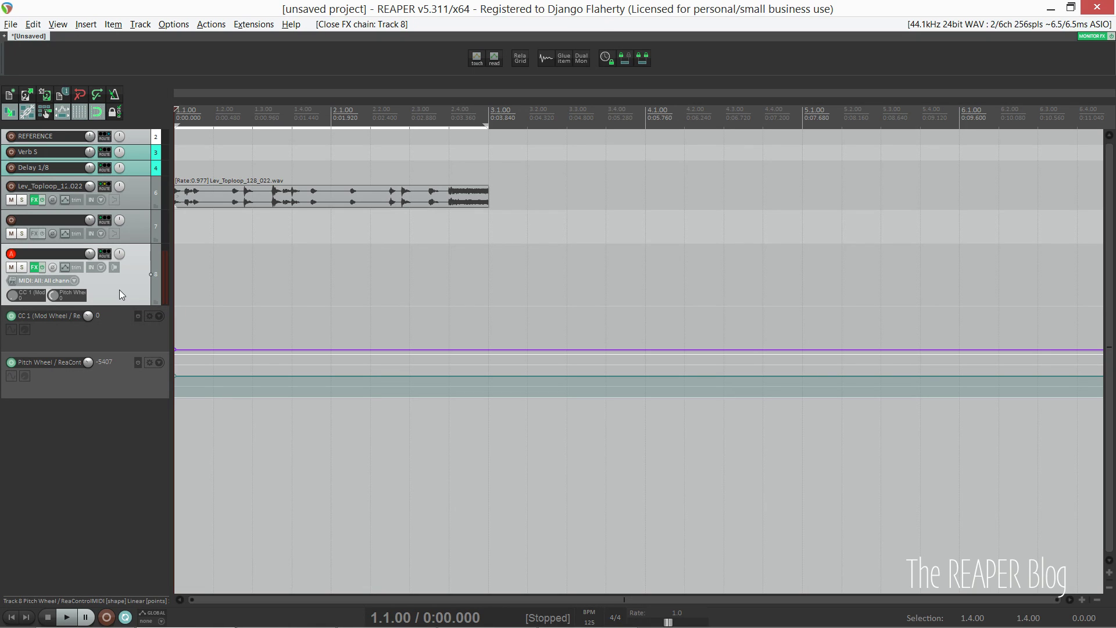
Step: Delete the MIDI item and add midiNotchFilter to Track 8's input FX chain
{"action": "key", "text": "Delete"}
{"action": "left_click", "coordinate": [219, 294]}
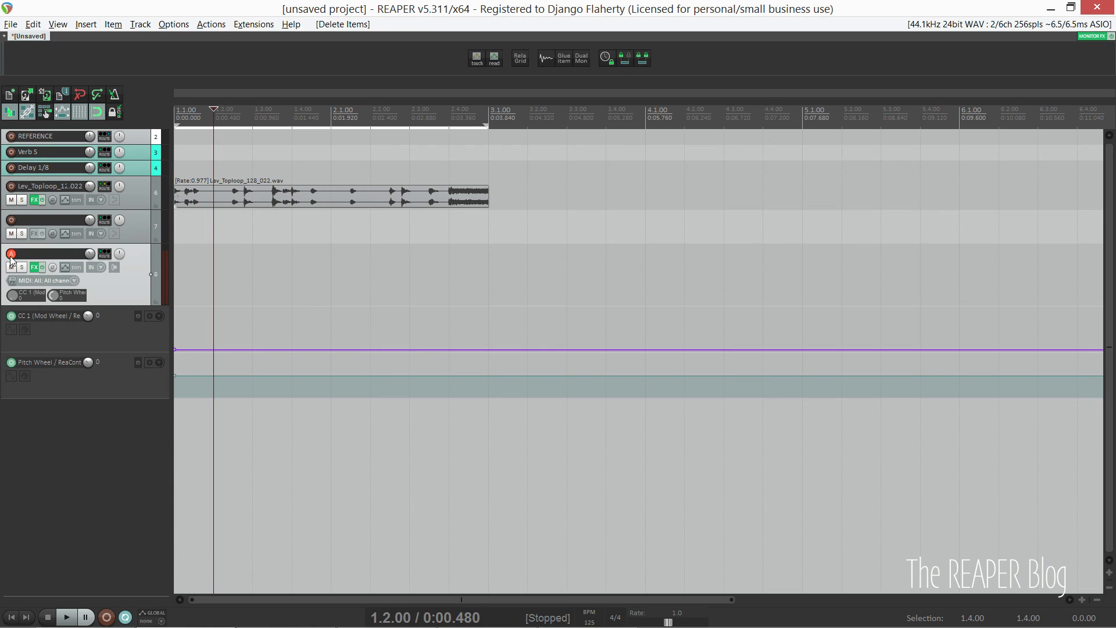
{"action": "right_click", "coordinate": [14, 255]}
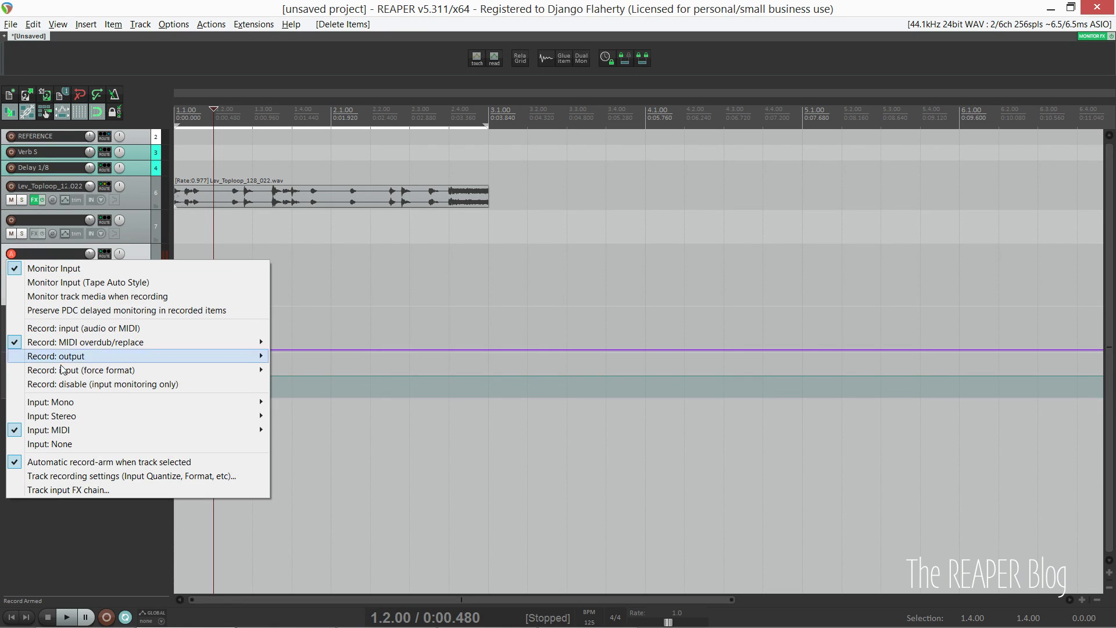
{"action": "left_click", "coordinate": [76, 490]}
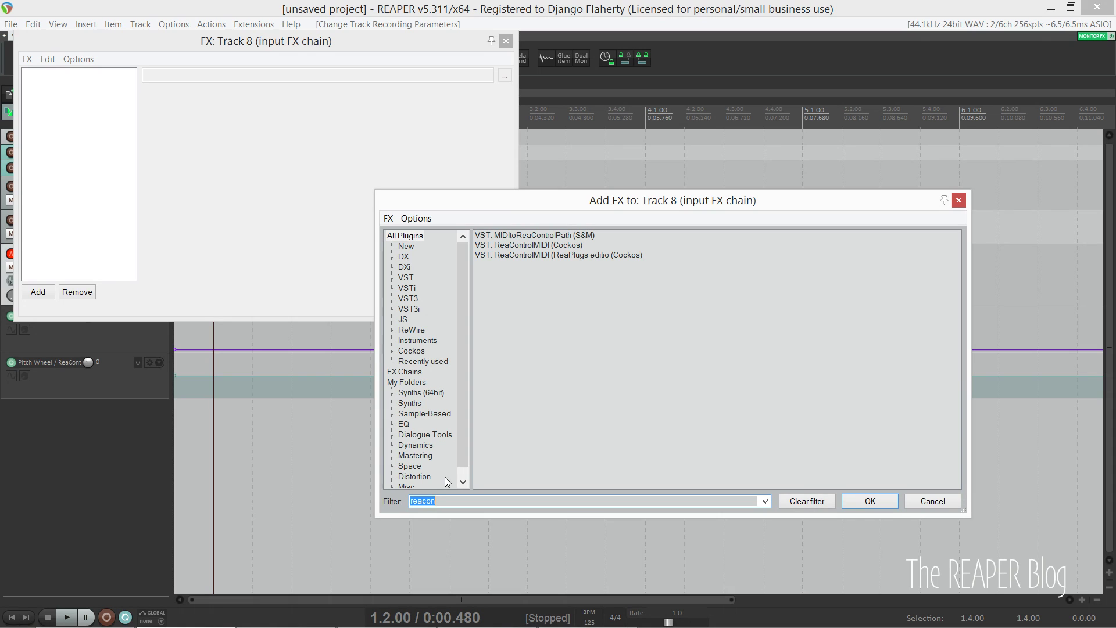
{"action": "type", "text": "notch"}
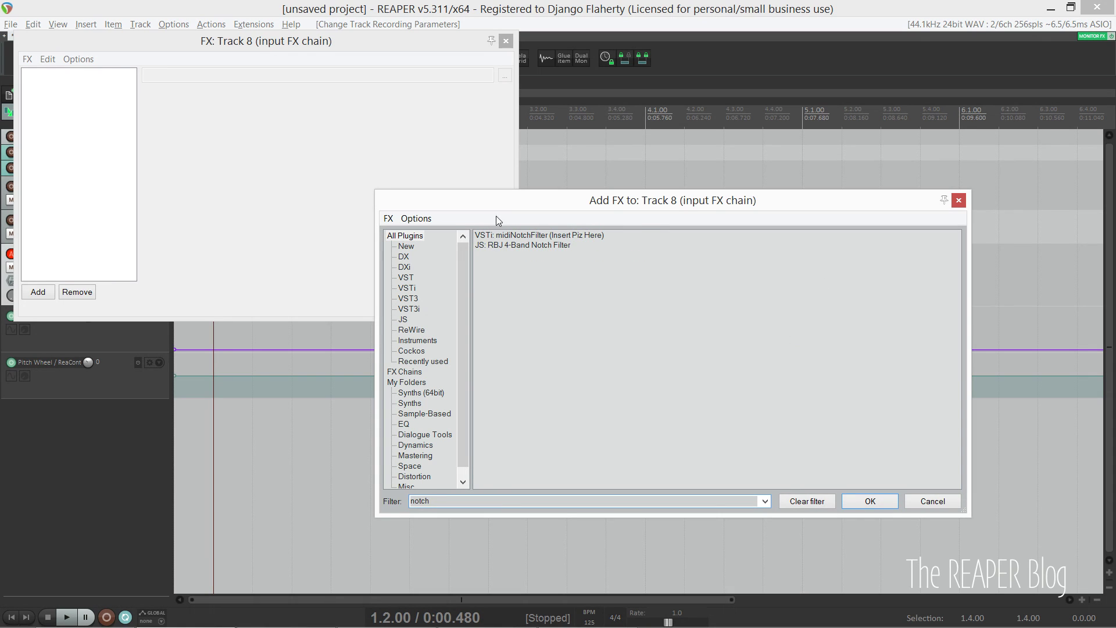
{"action": "double_click", "coordinate": [521, 235]}
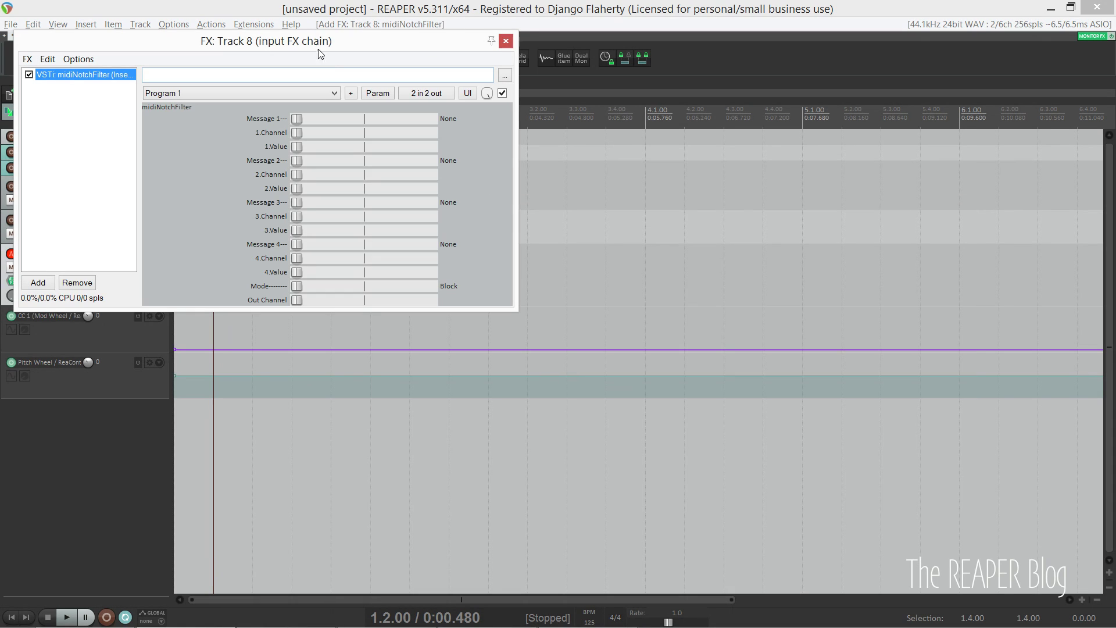
{"action": "left_click_drag", "start_coordinate": [331, 43], "coordinate": [556, 154]}
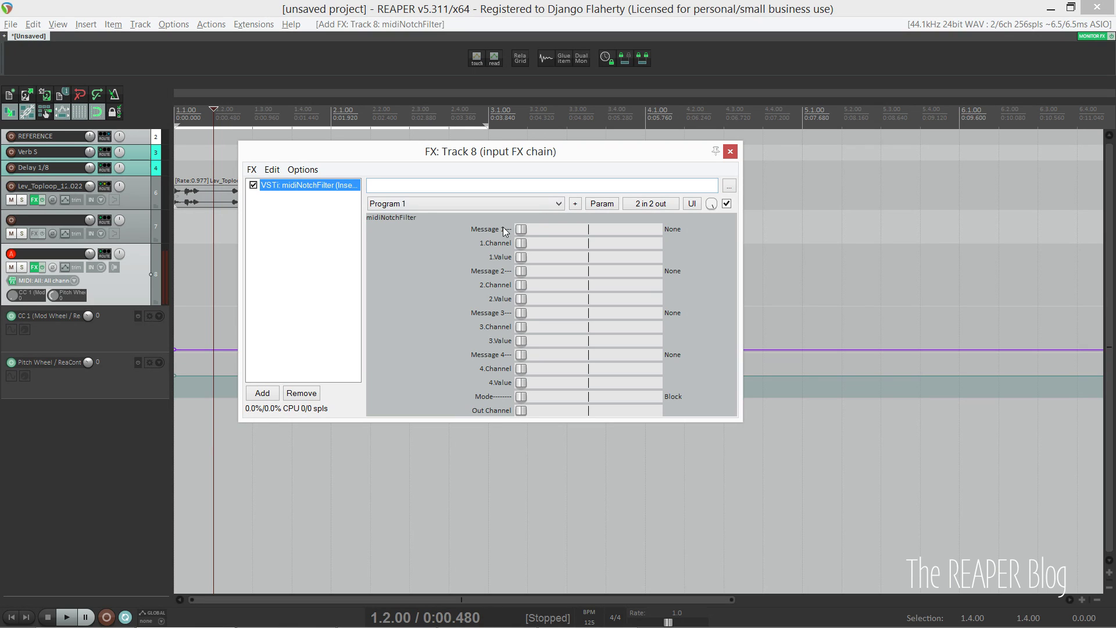
Step: Set midiNotchFilter to block CC 1, Pitch Bend and Chan.Pressure, then close it
{"action": "left_click_drag", "start_coordinate": [526, 227], "coordinate": [546, 237]}
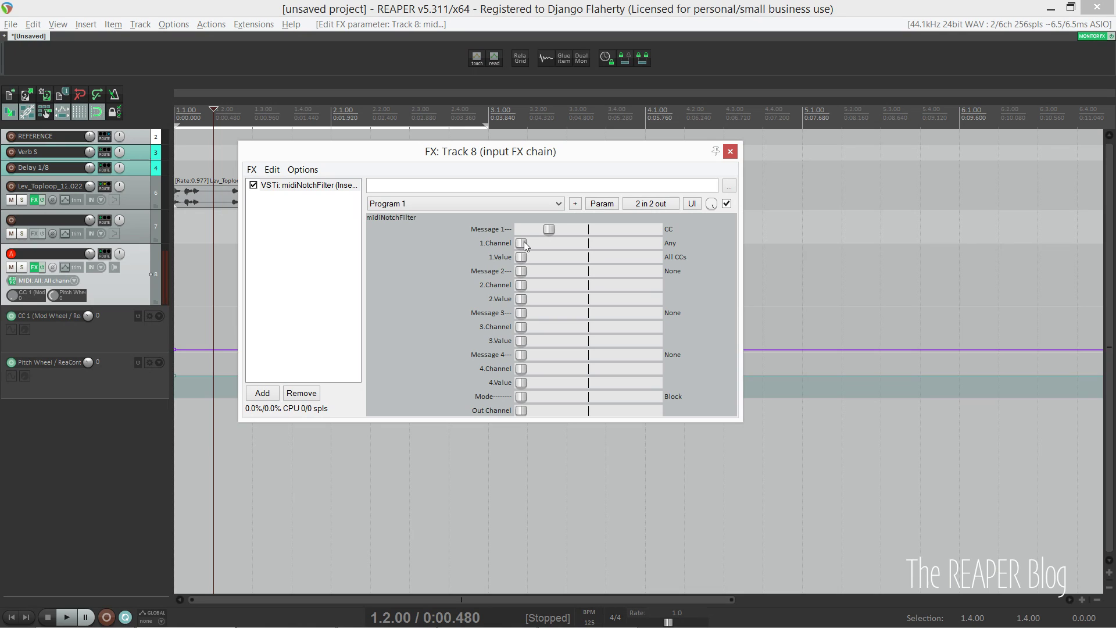
{"action": "left_click_drag", "start_coordinate": [522, 256], "coordinate": [588, 277]}
{"action": "left_click_drag", "start_coordinate": [538, 313], "coordinate": [601, 317]}
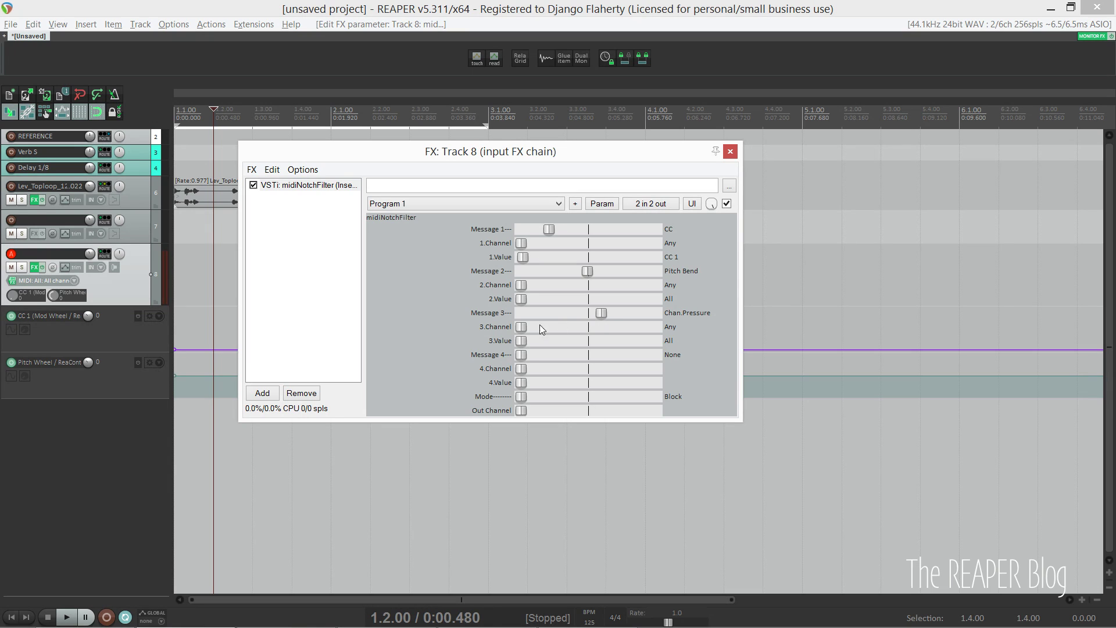
{"action": "left_click", "coordinate": [731, 151]}
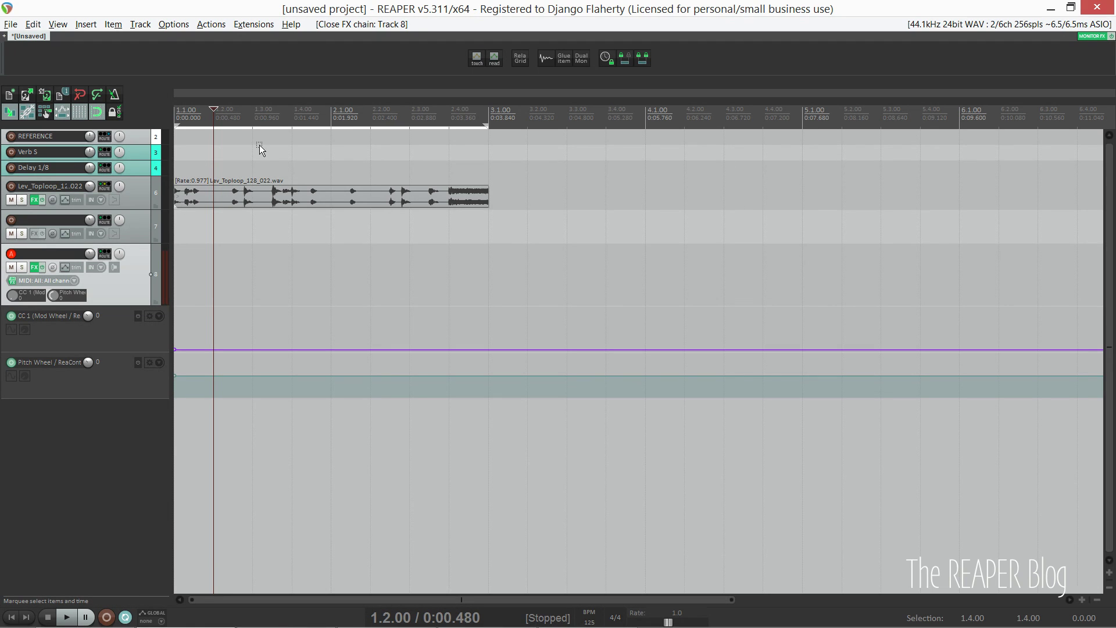
{"action": "key", "text": "ctrl+p"}
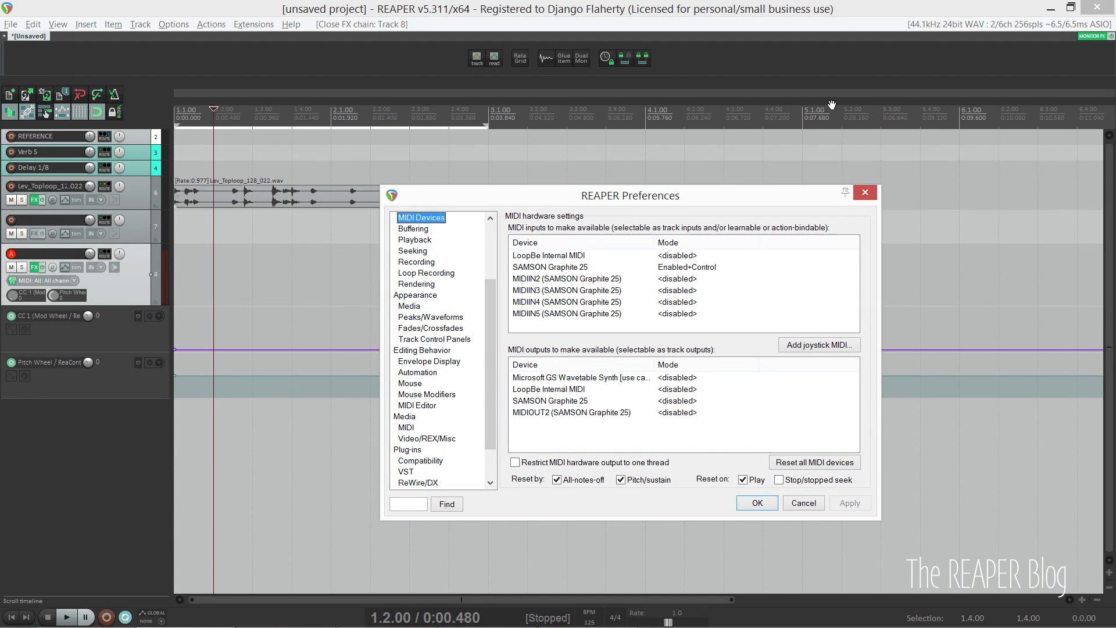
{"action": "left_click", "coordinate": [595, 267]}
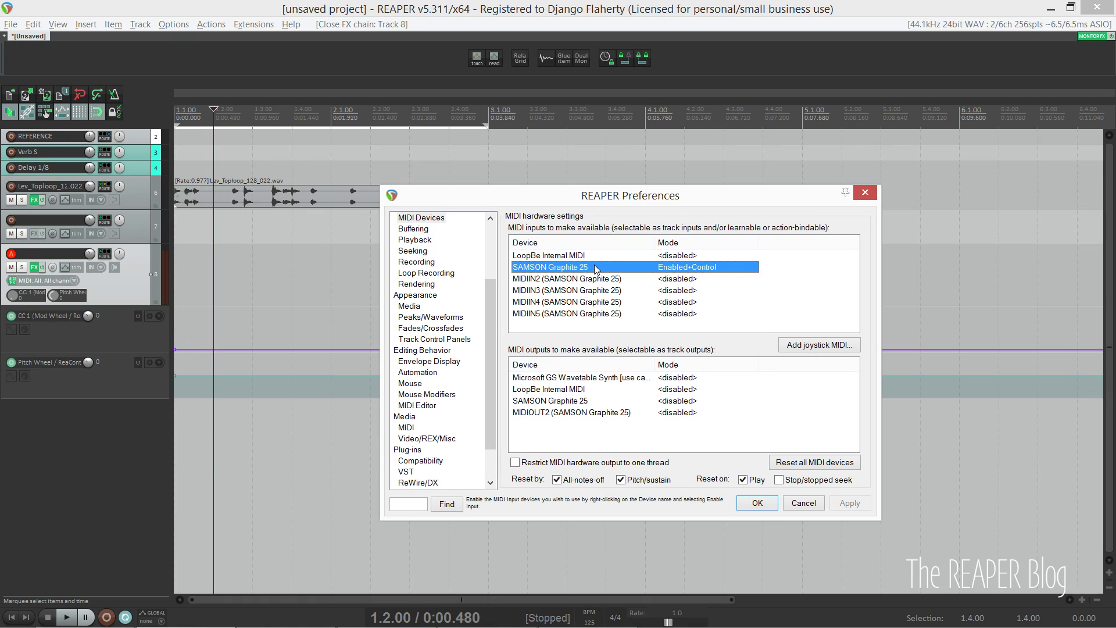
{"action": "double_click", "coordinate": [594, 266]}
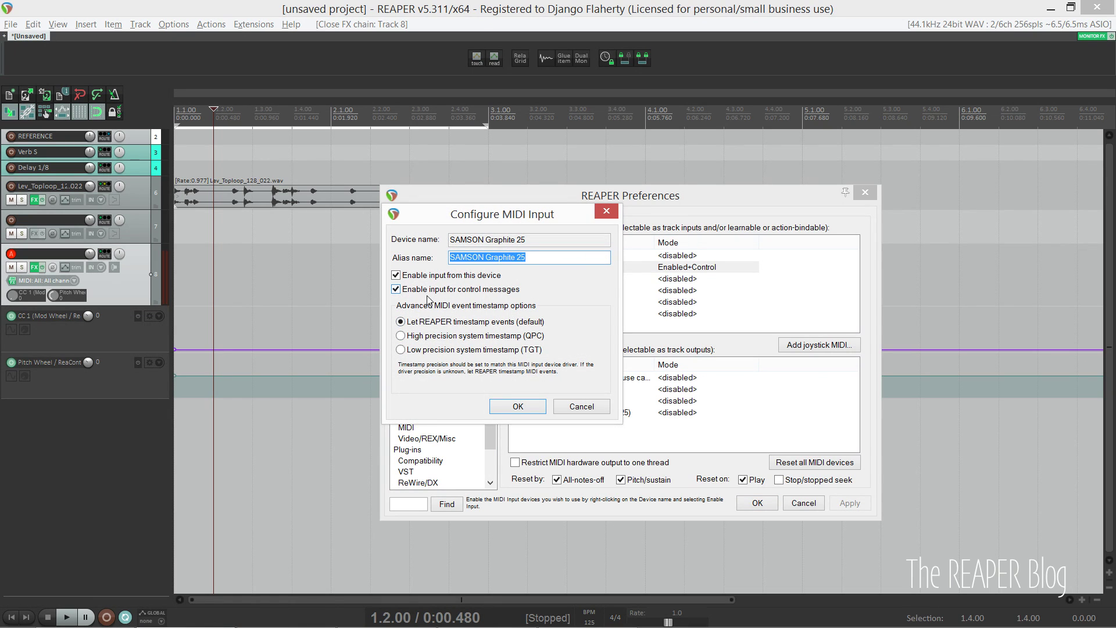
{"action": "left_click", "coordinate": [575, 406]}
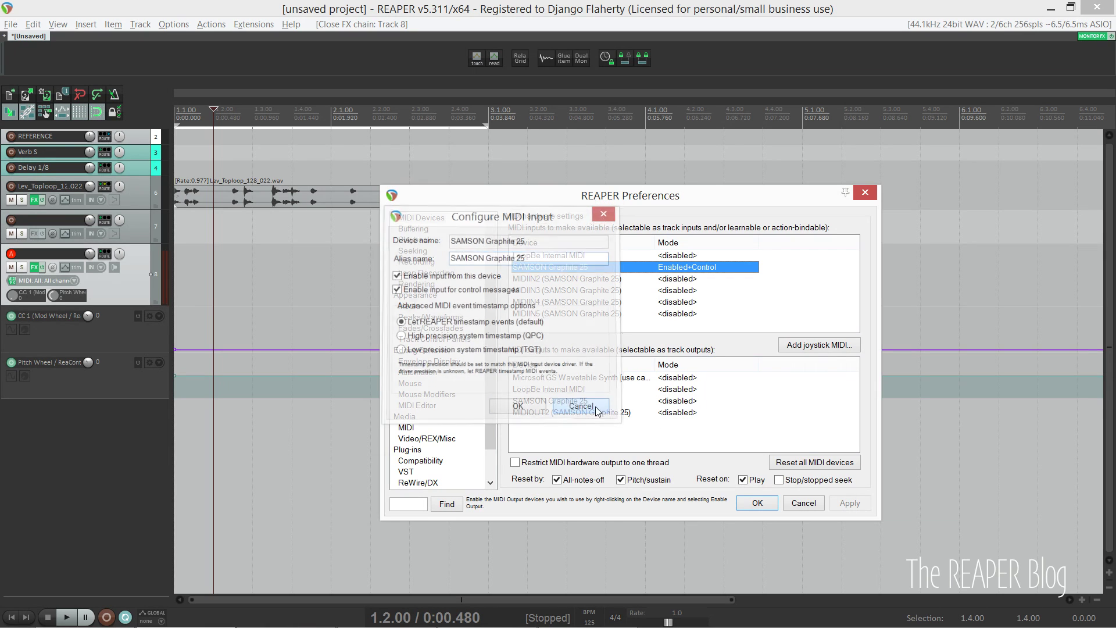
{"action": "left_click", "coordinate": [803, 503]}
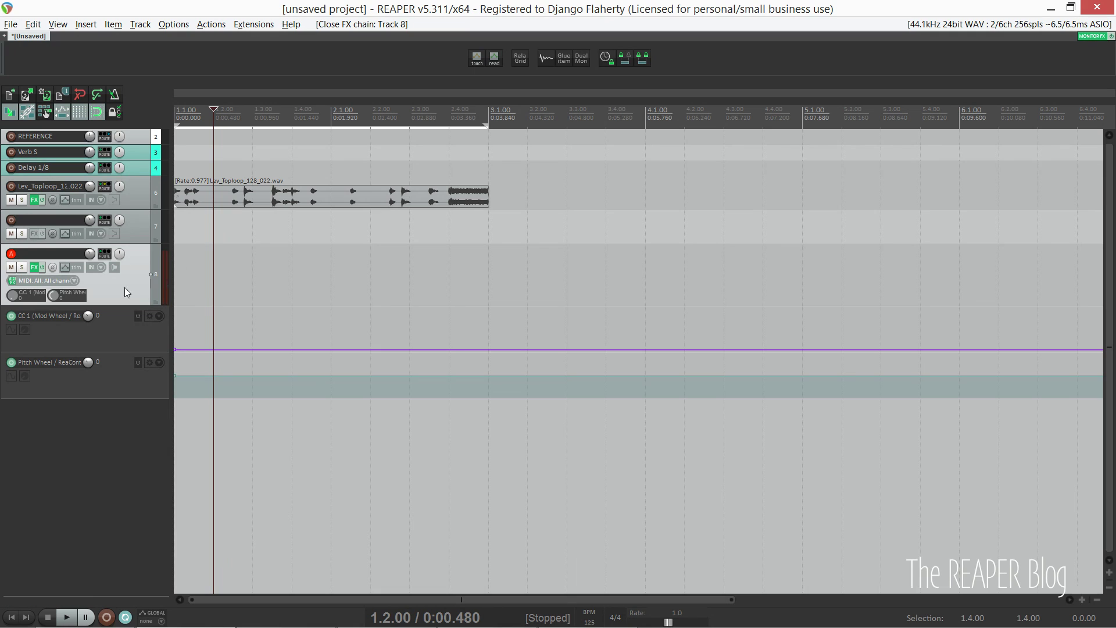
Step: MIDI-learn track 8's Mod Wheel parameter to MIDI Chan 1 CC 1 and confirm the assignment
{"action": "right_click", "coordinate": [12, 300]}
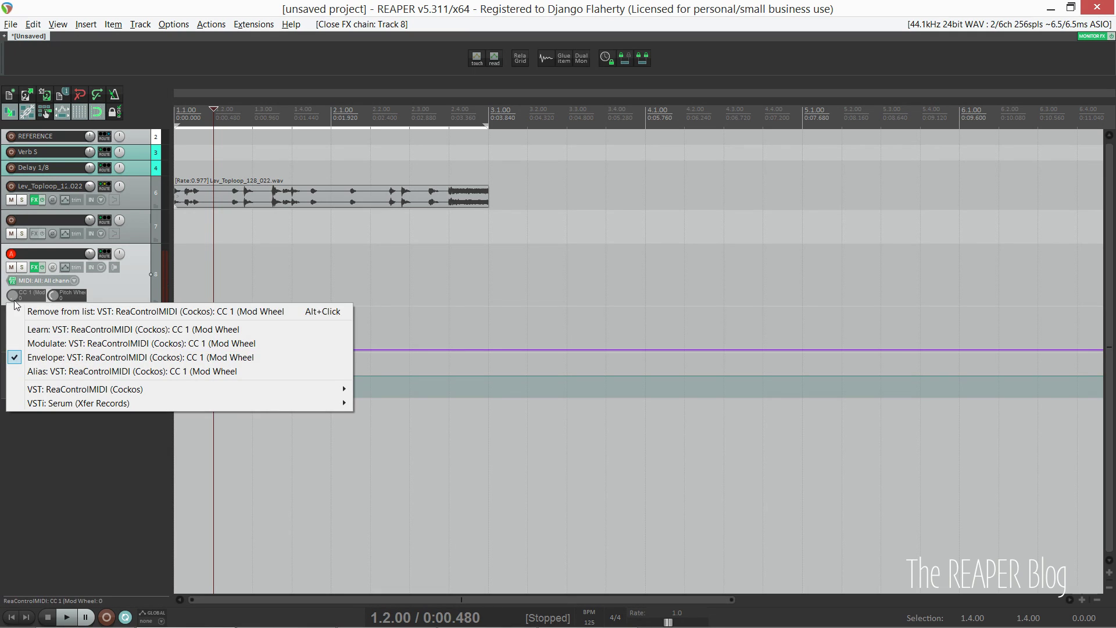
{"action": "left_click", "coordinate": [79, 330]}
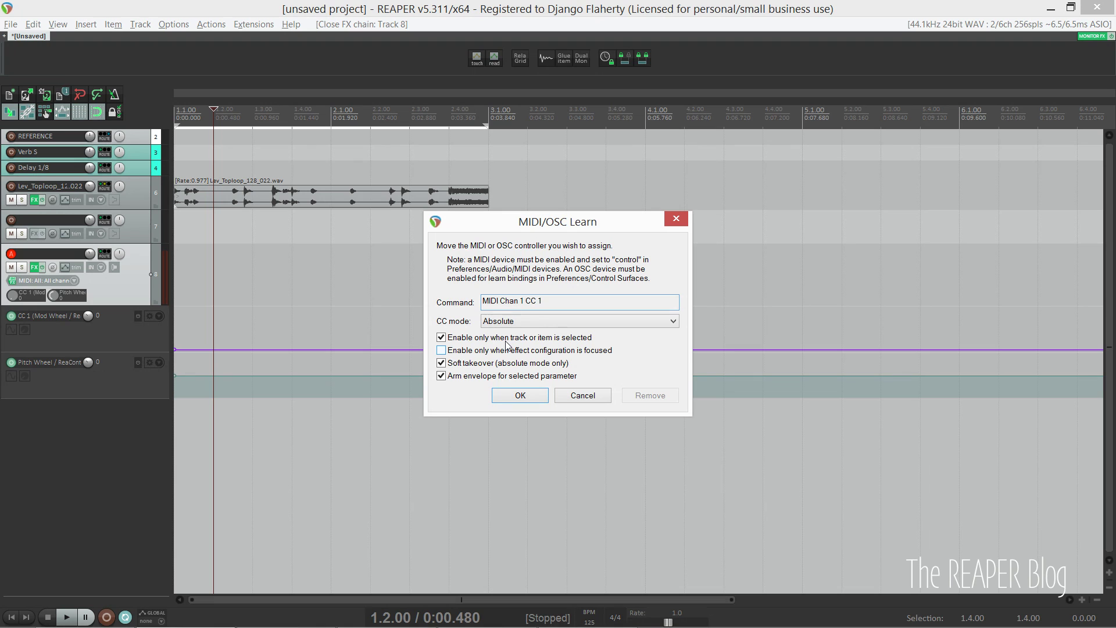
{"action": "left_click", "coordinate": [520, 394]}
Step: Set track 8's automation mode to Touch
{"action": "key", "text": "Home"}
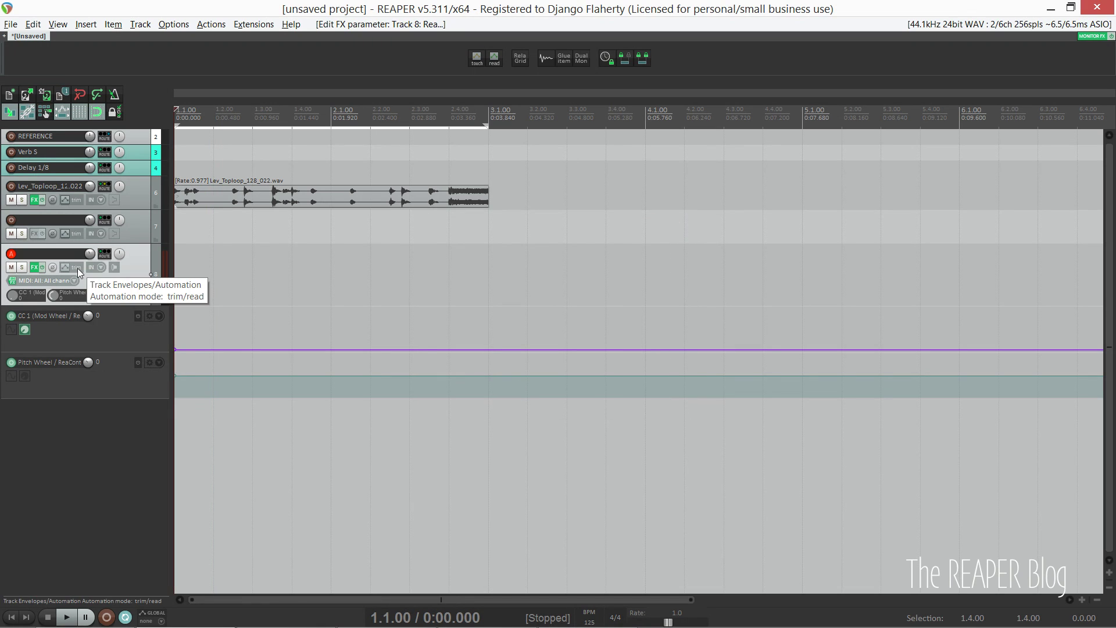
{"action": "left_click", "coordinate": [78, 268]}
{"action": "left_click", "coordinate": [285, 160]}
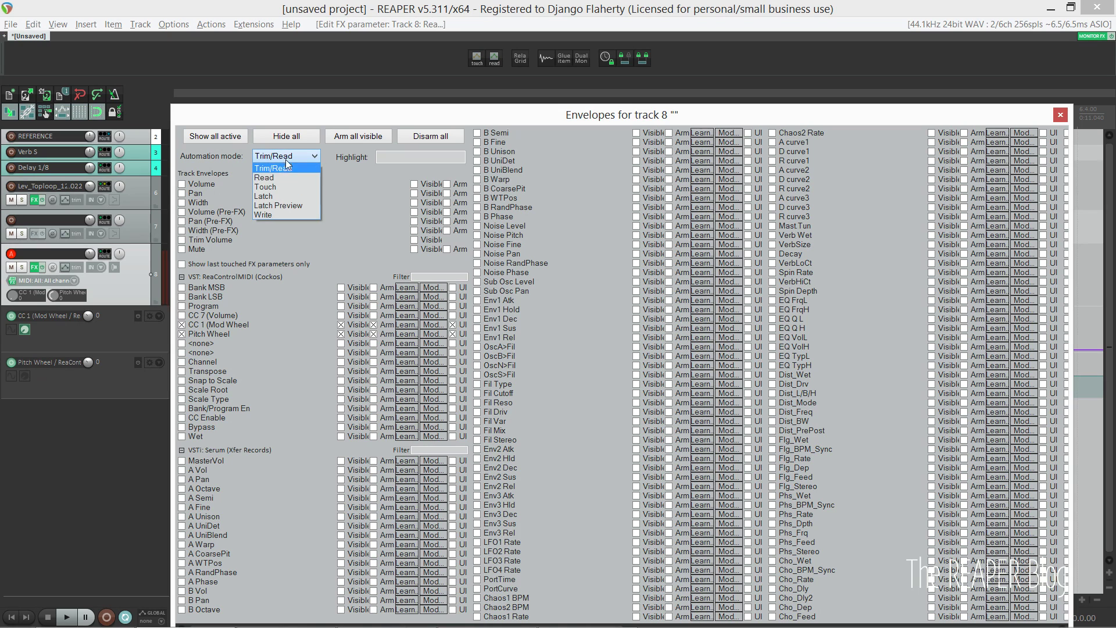
{"action": "left_click", "coordinate": [287, 184]}
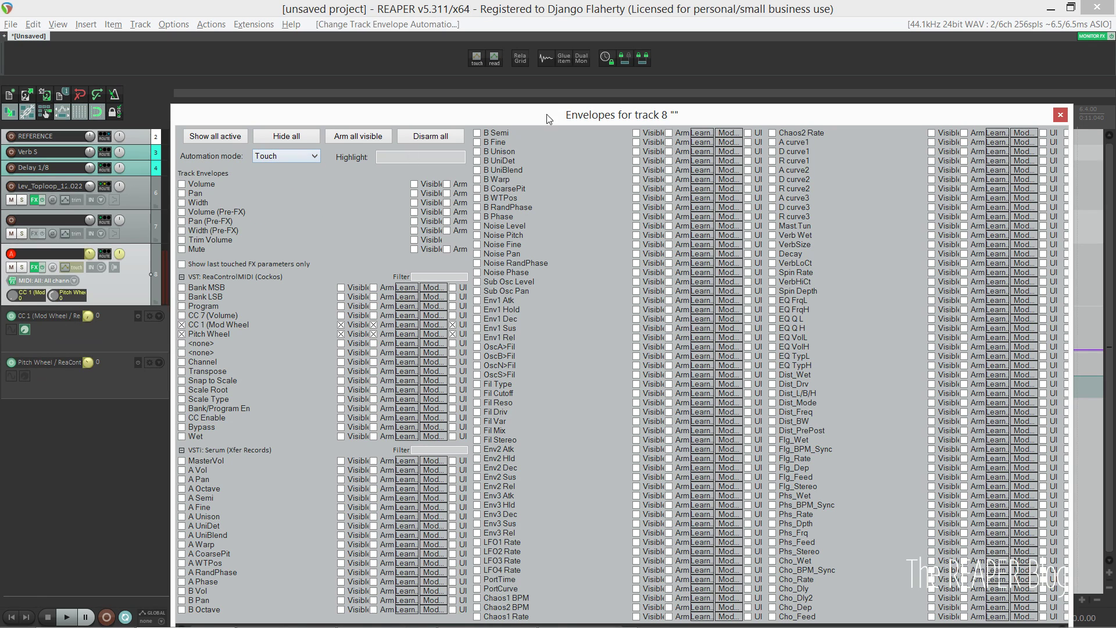
{"action": "left_click", "coordinate": [1060, 115]}
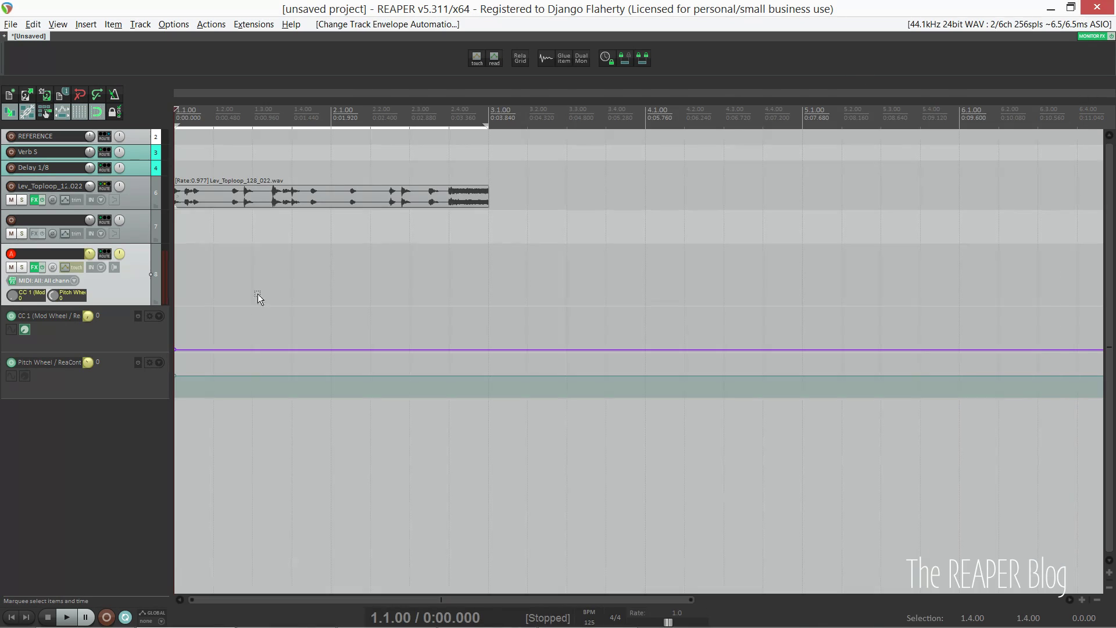
Step: Record a test pass of mod-wheel movement into track 8's CC1 envelope, then stop
{"action": "key", "text": "ctrl+r"}
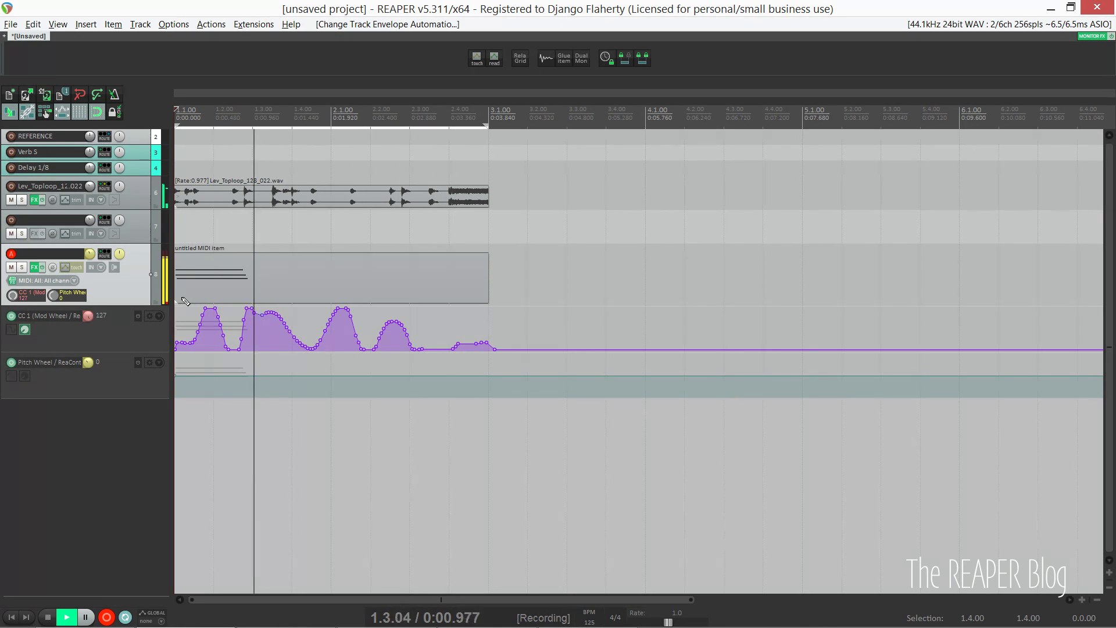
{"action": "key", "text": "space"}
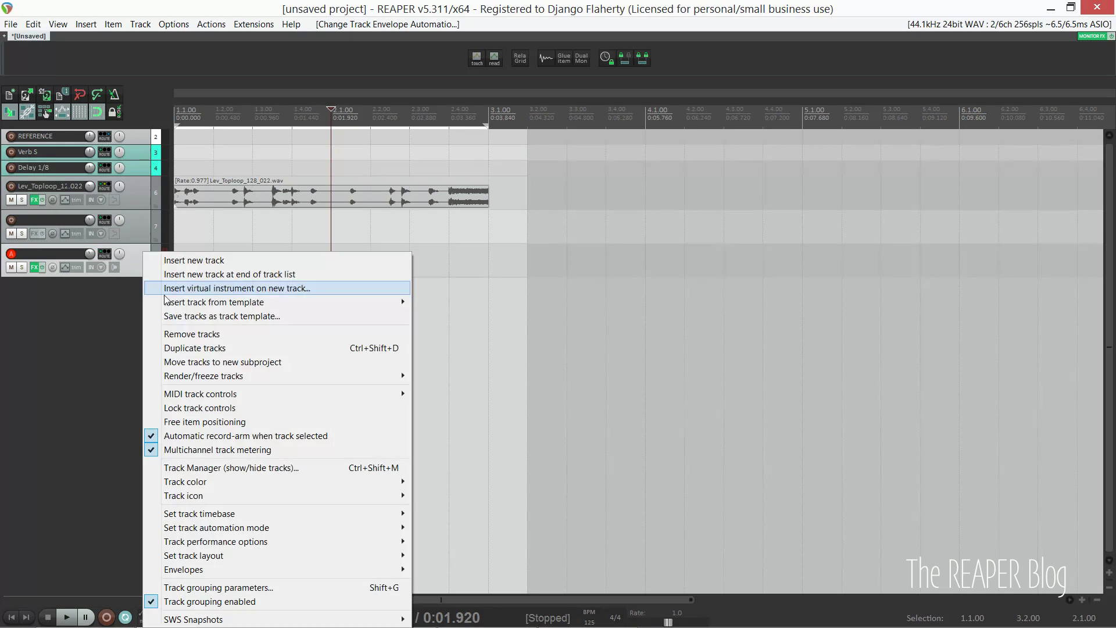
Step: Save track 8 as the New VI Track template, overwriting the existing file
{"action": "right_click", "coordinate": [145, 270]}
{"action": "left_click", "coordinate": [202, 317]}
{"action": "left_click", "coordinate": [378, 327]}
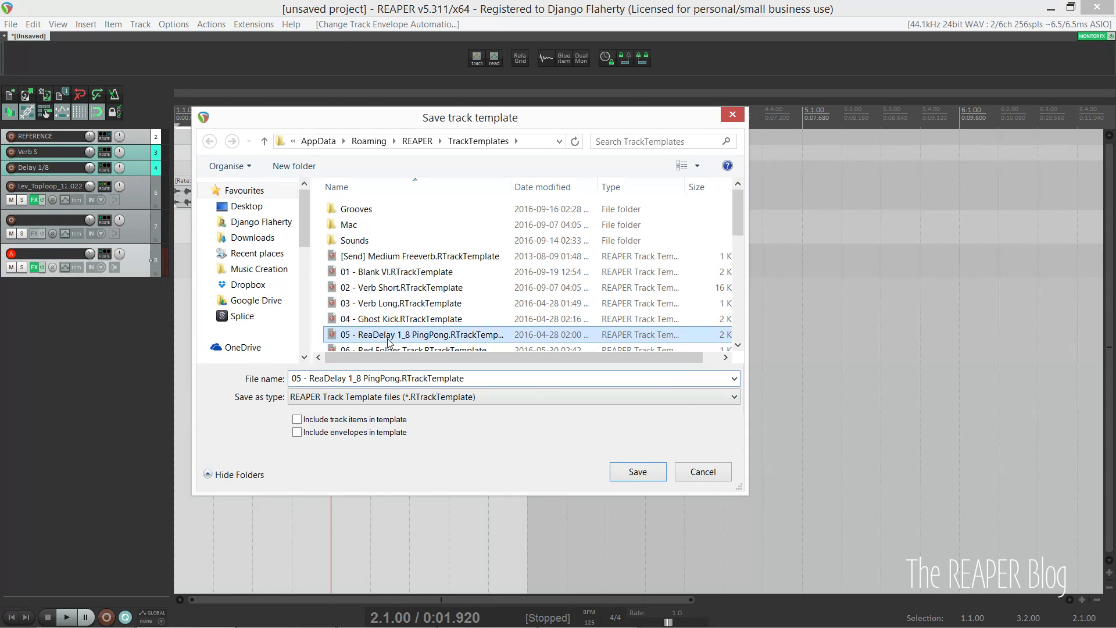
{"action": "scroll", "coordinate": [393, 316], "scroll_direction": "down", "scroll_amount": 3}
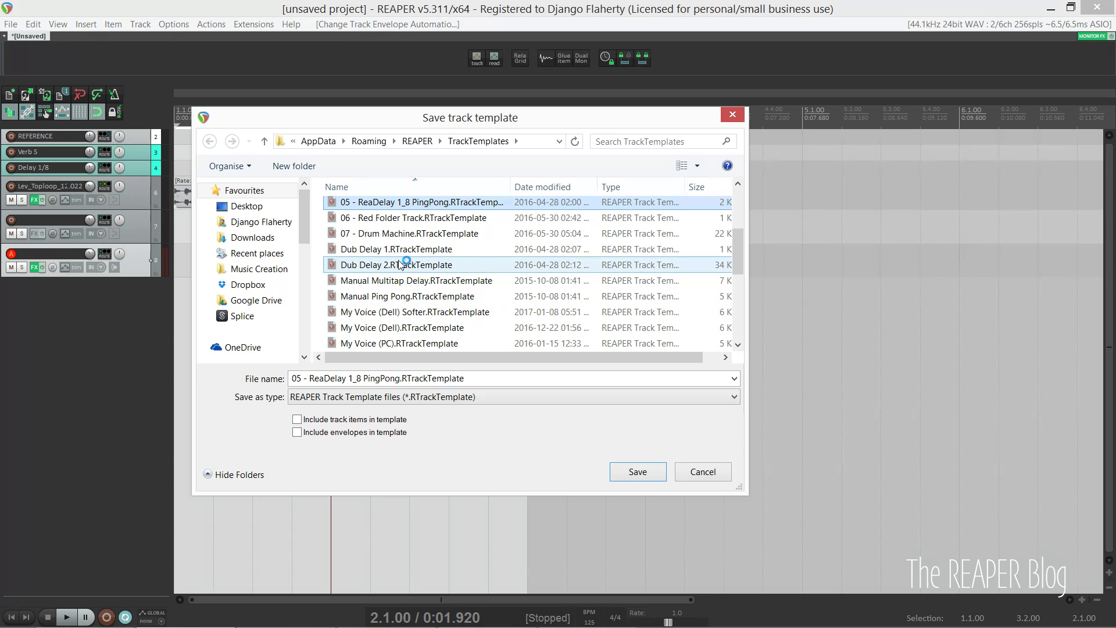
{"action": "scroll", "coordinate": [394, 300], "scroll_direction": "down", "scroll_amount": 1}
{"action": "left_click", "coordinate": [401, 312]}
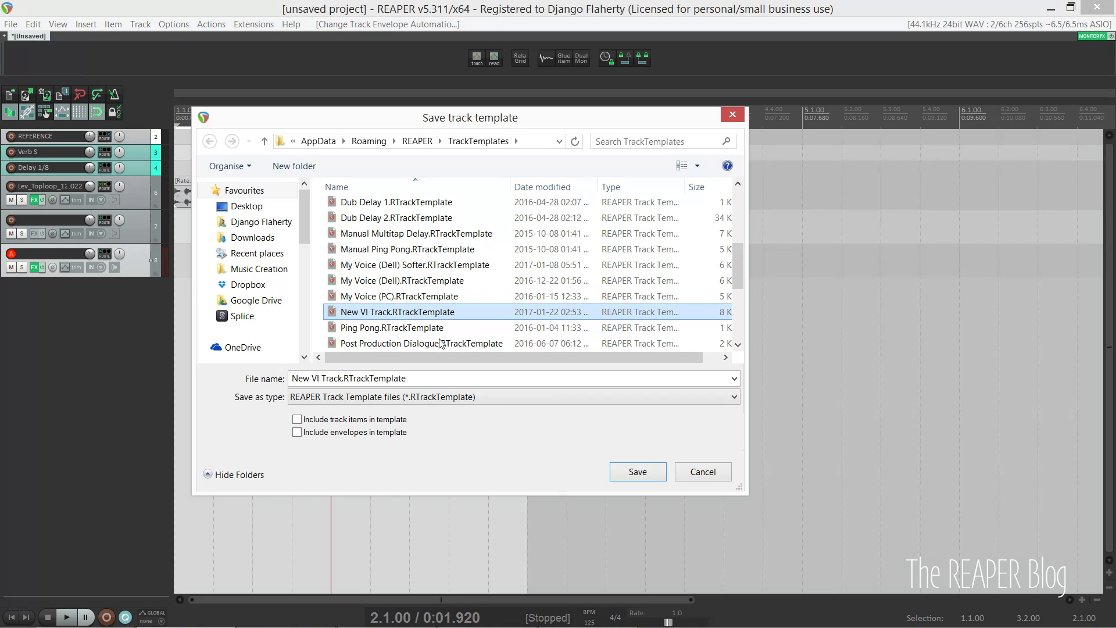
{"action": "left_click", "coordinate": [638, 472]}
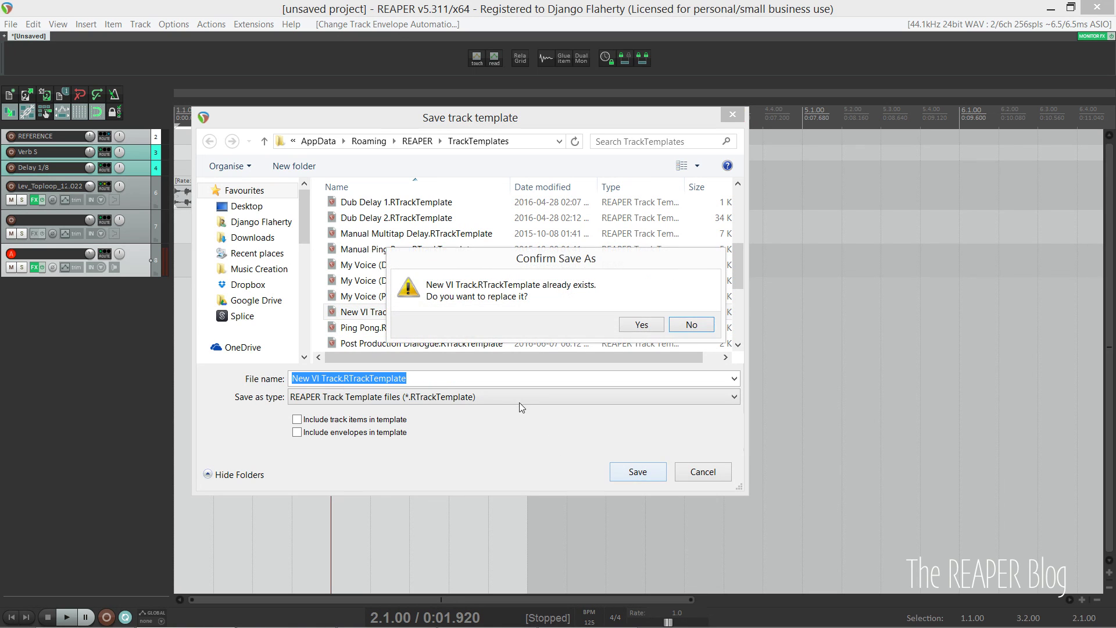
{"action": "left_click", "coordinate": [638, 324]}
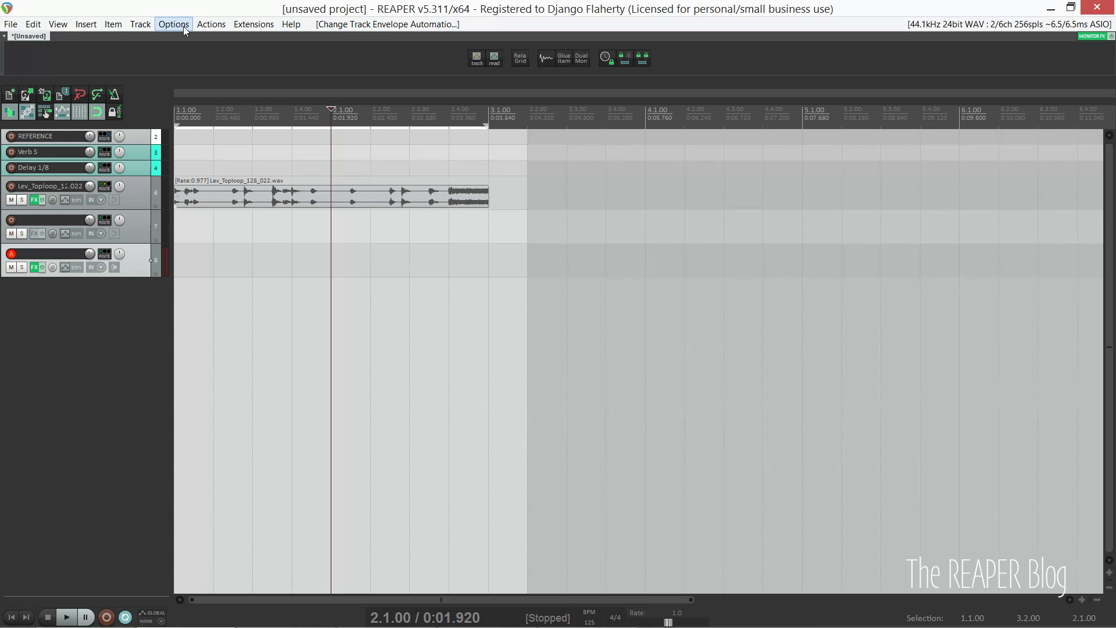
Step: In the S&M Resources track templates list, delete slot 1 and add a new empty slot
{"action": "left_click", "coordinate": [112, 24]}
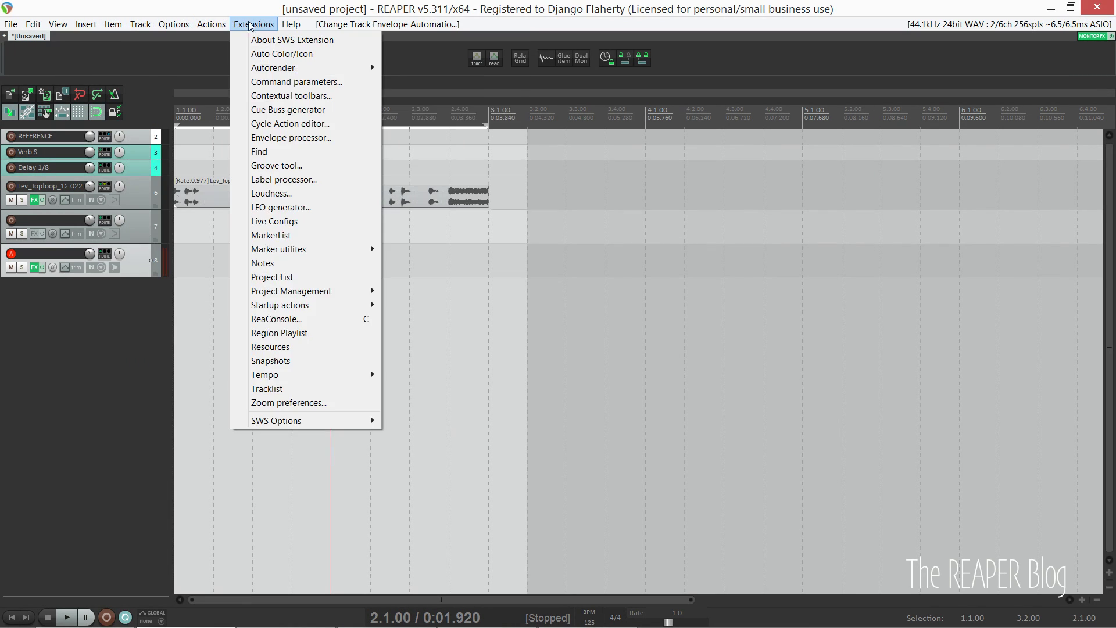
{"action": "left_click", "coordinate": [285, 347]}
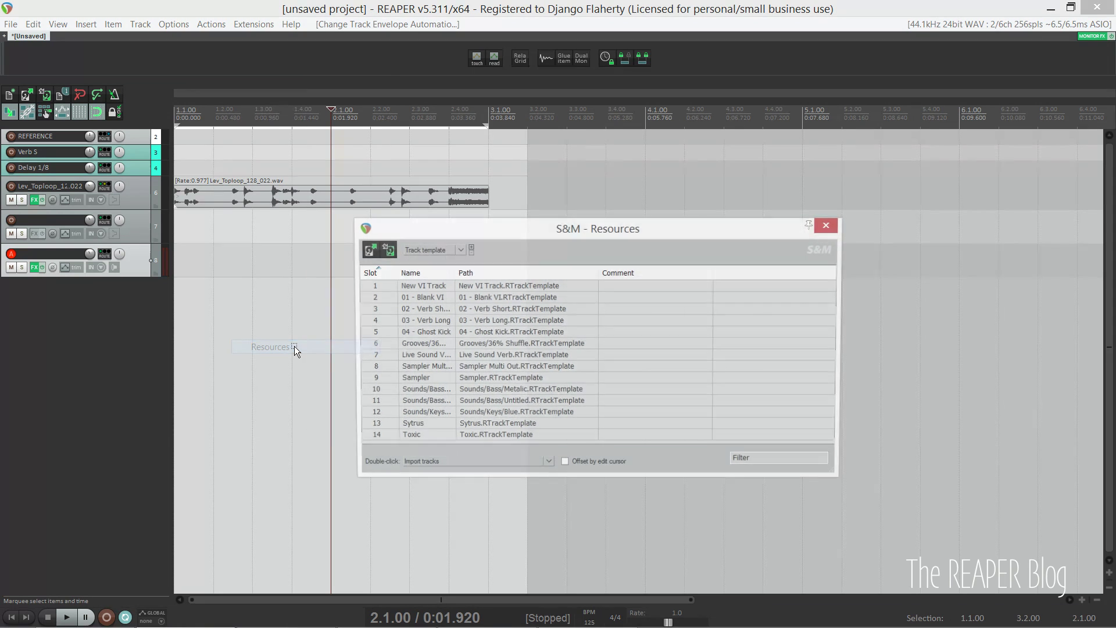
{"action": "right_click", "coordinate": [513, 286]}
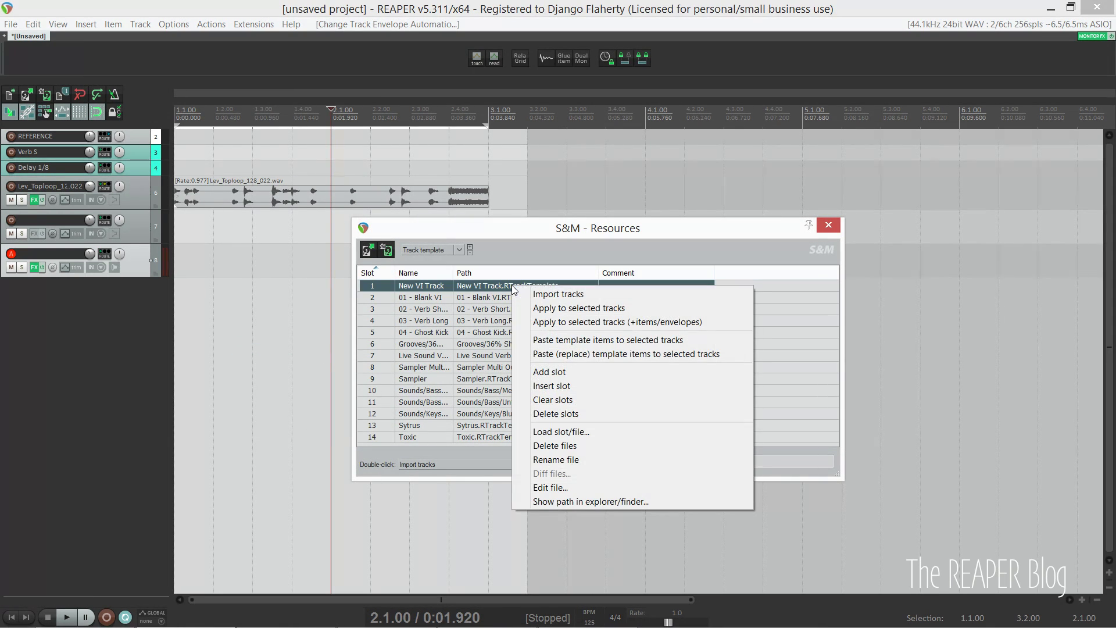
{"action": "left_click", "coordinate": [584, 413]}
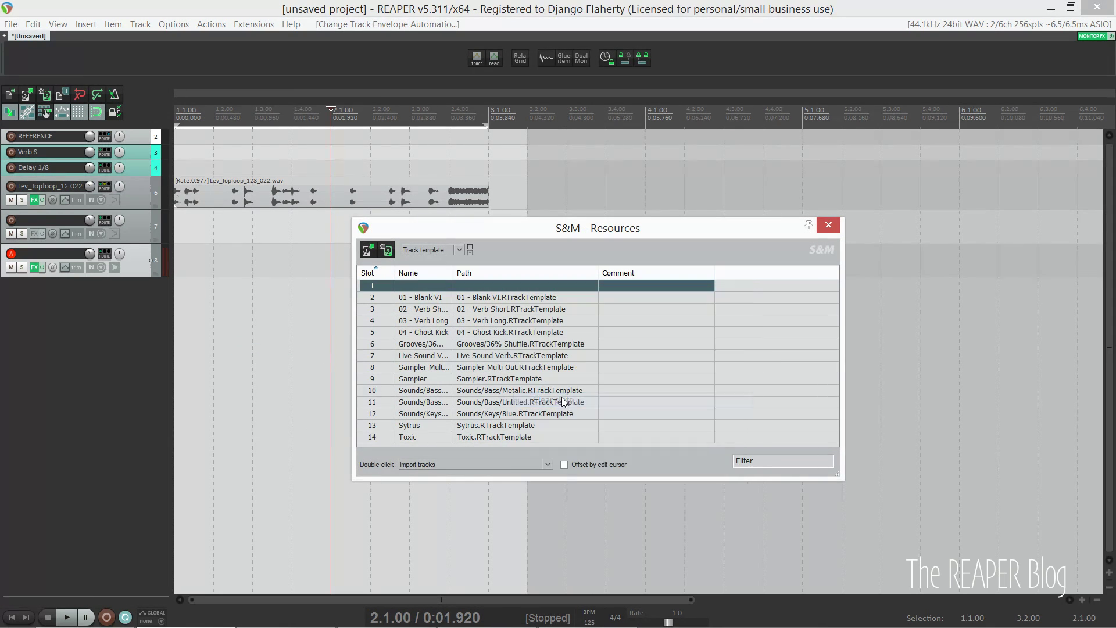
{"action": "right_click", "coordinate": [513, 440]}
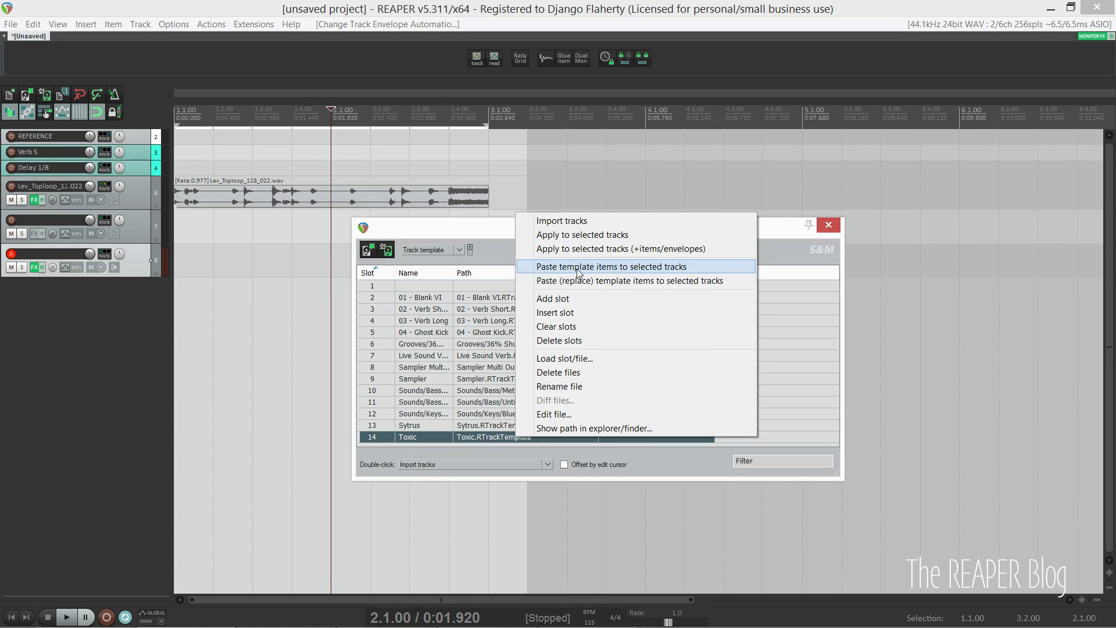
{"action": "left_click", "coordinate": [558, 298]}
Step: Load New VI Track into slot 15 and move it to the top as slot 1
{"action": "double_click", "coordinate": [497, 438]}
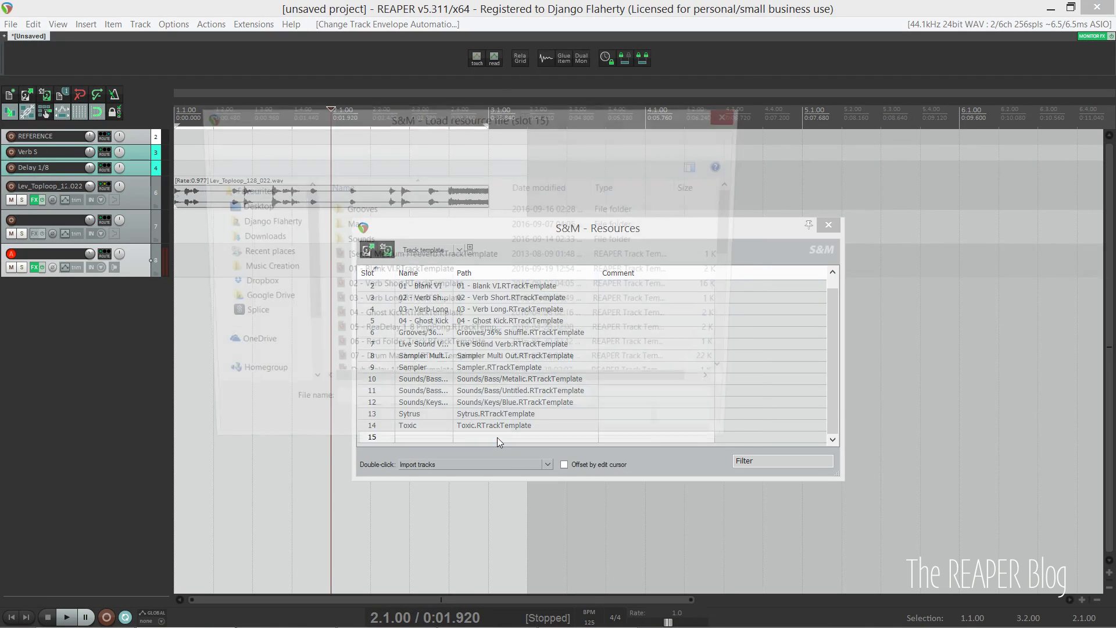
{"action": "left_click", "coordinate": [417, 288]}
{"action": "scroll", "coordinate": [416, 284], "scroll_direction": "down", "scroll_amount": 6}
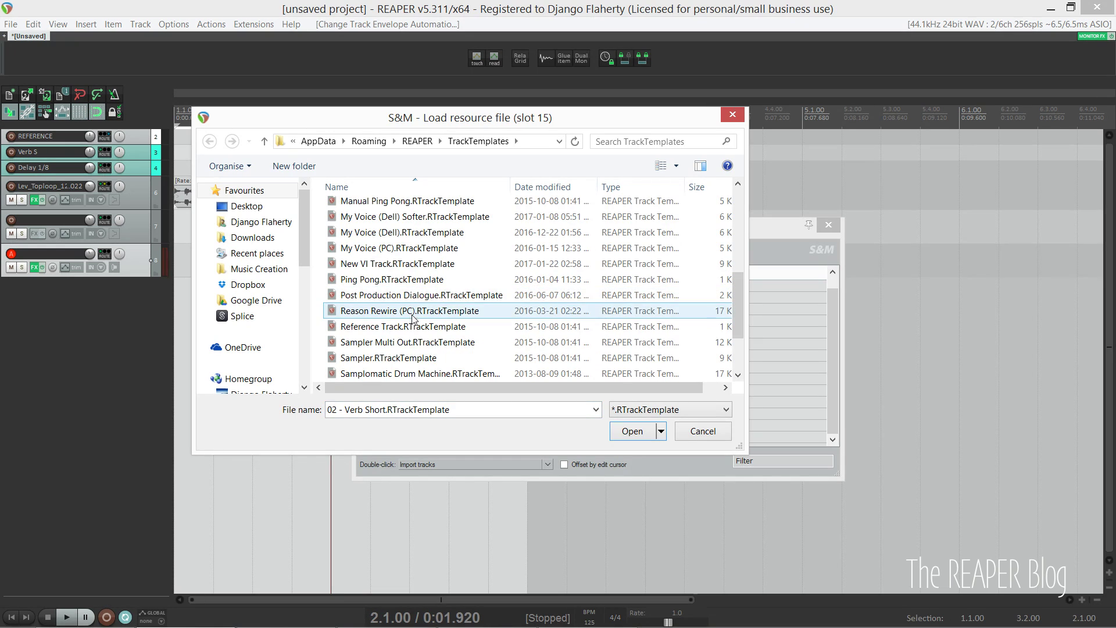
{"action": "double_click", "coordinate": [400, 268]}
{"action": "left_click_drag", "start_coordinate": [433, 438], "coordinate": [426, 288]}
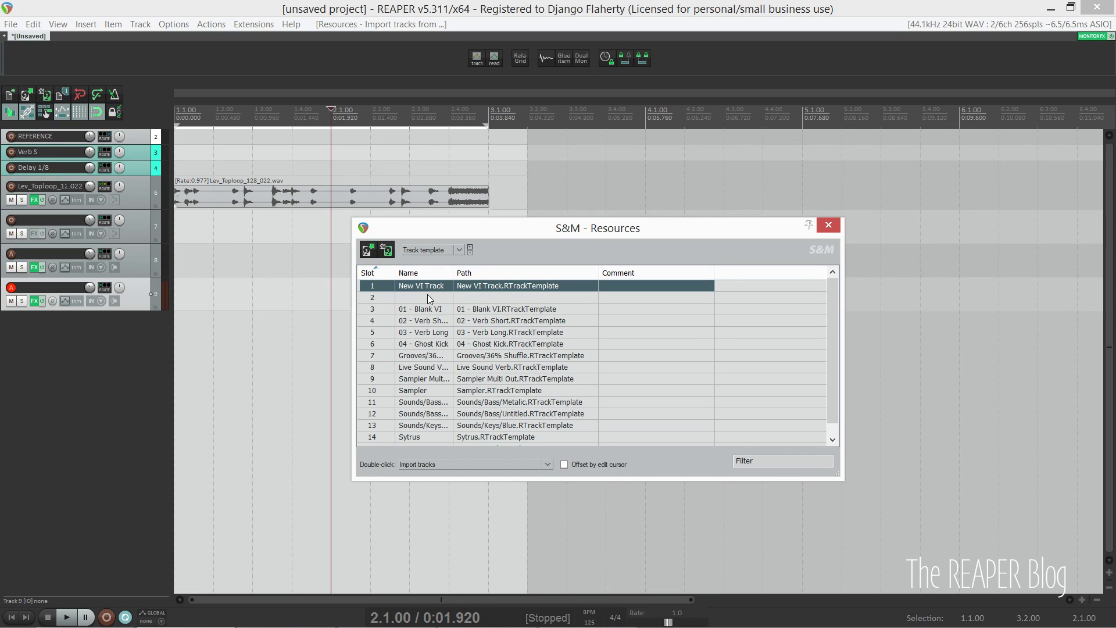
Step: Check that 'Import tracks from track template, slot 01' already has its Shift+Z shortcut
{"action": "key", "text": "Escape"}
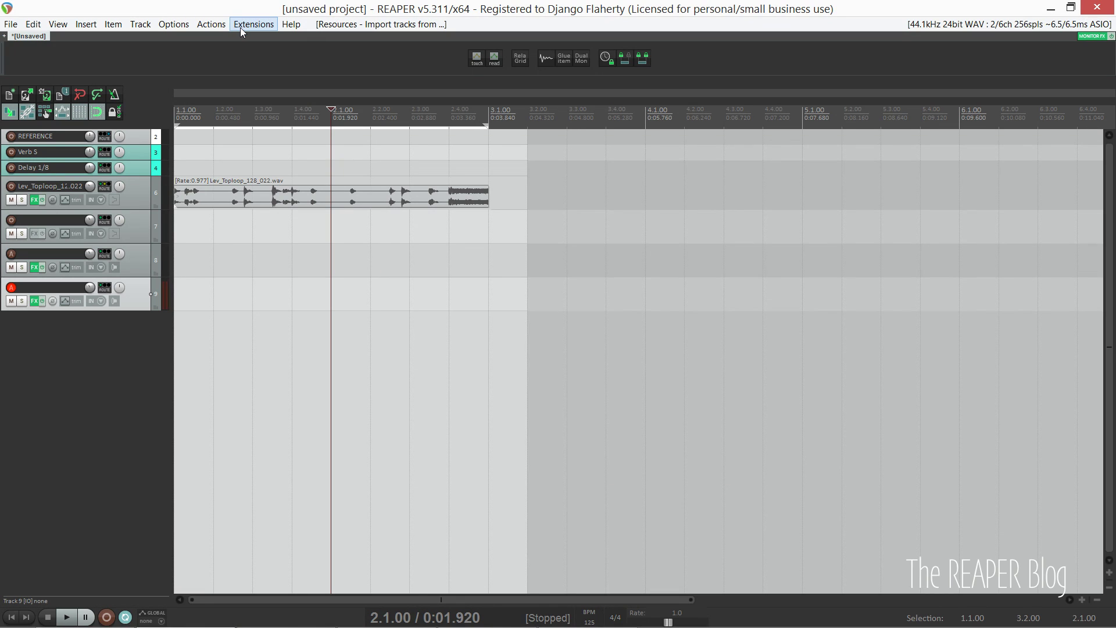
{"action": "key", "text": "question"}
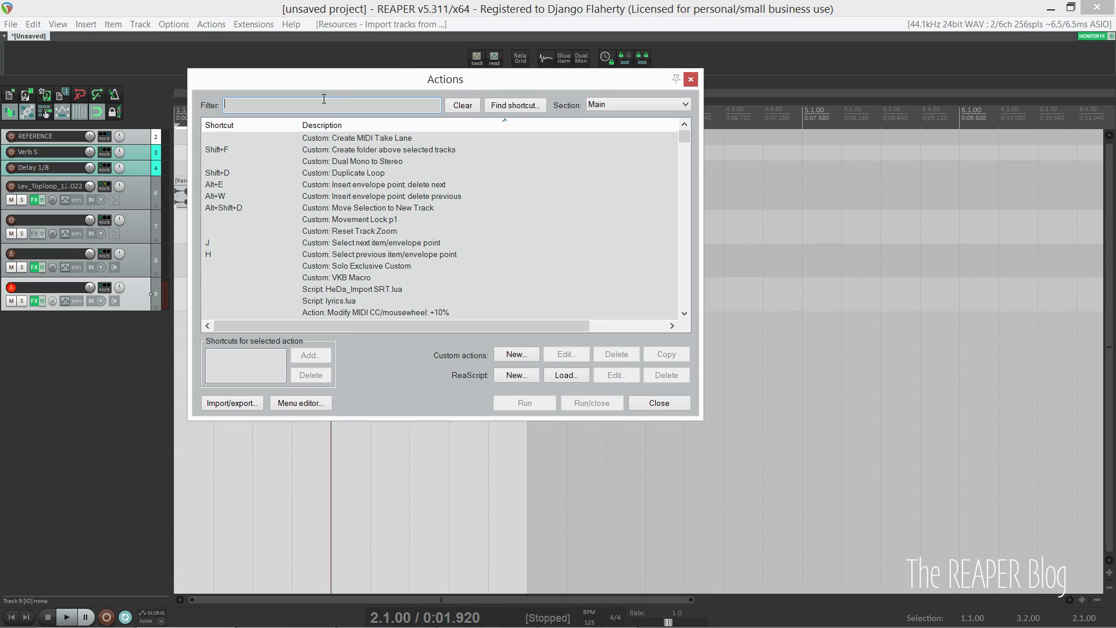
{"action": "type", "text": "import"}
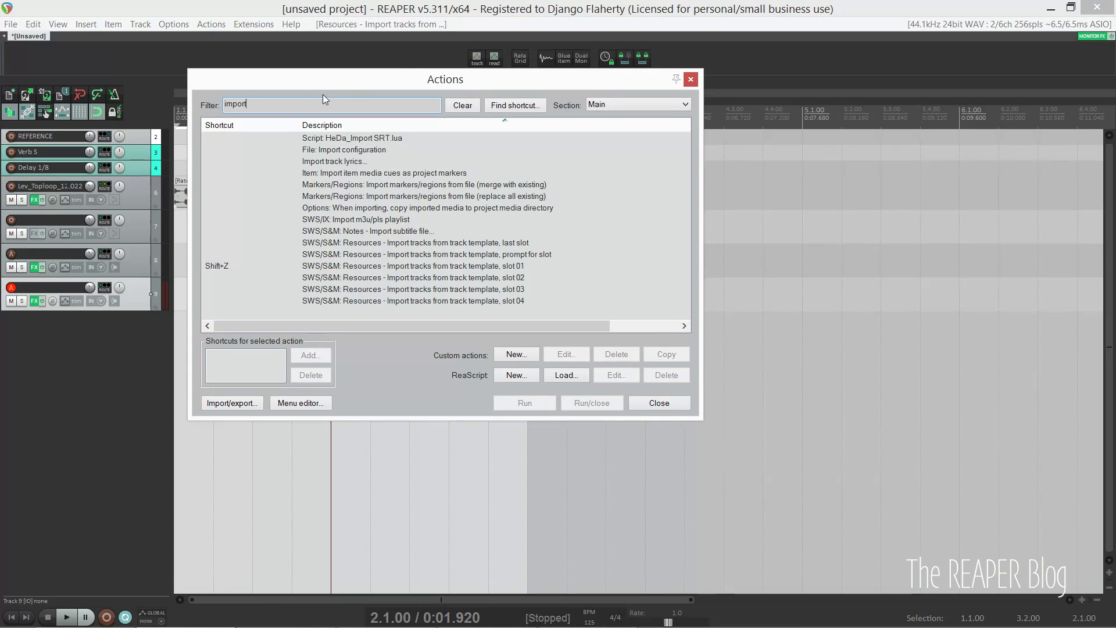
{"action": "left_click", "coordinate": [516, 266]}
{"action": "left_click", "coordinate": [314, 365]}
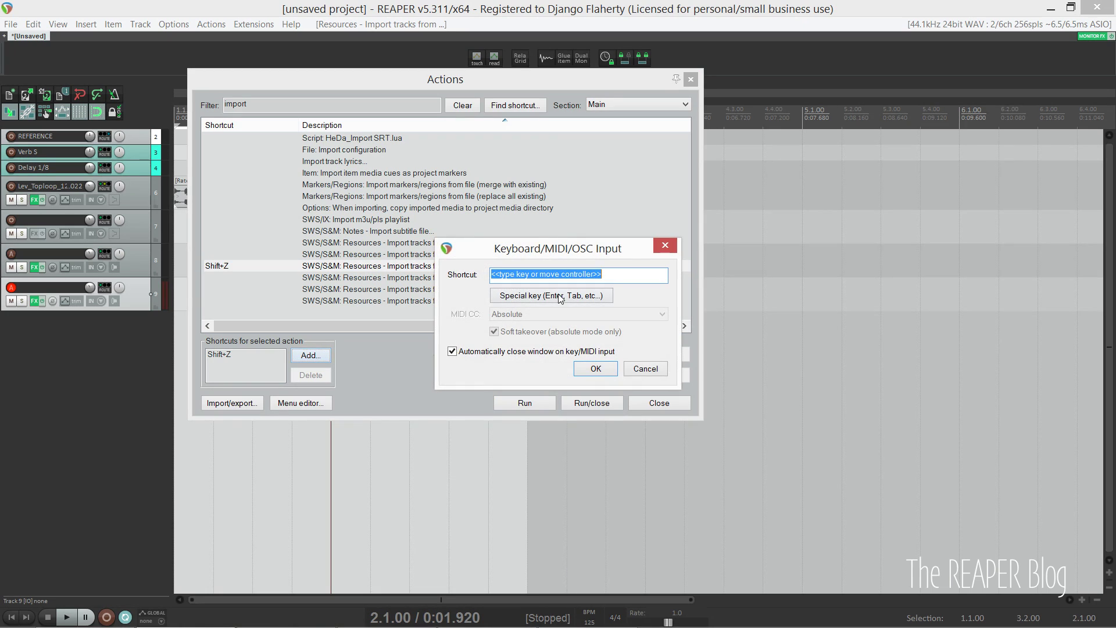
{"action": "left_click", "coordinate": [661, 371]}
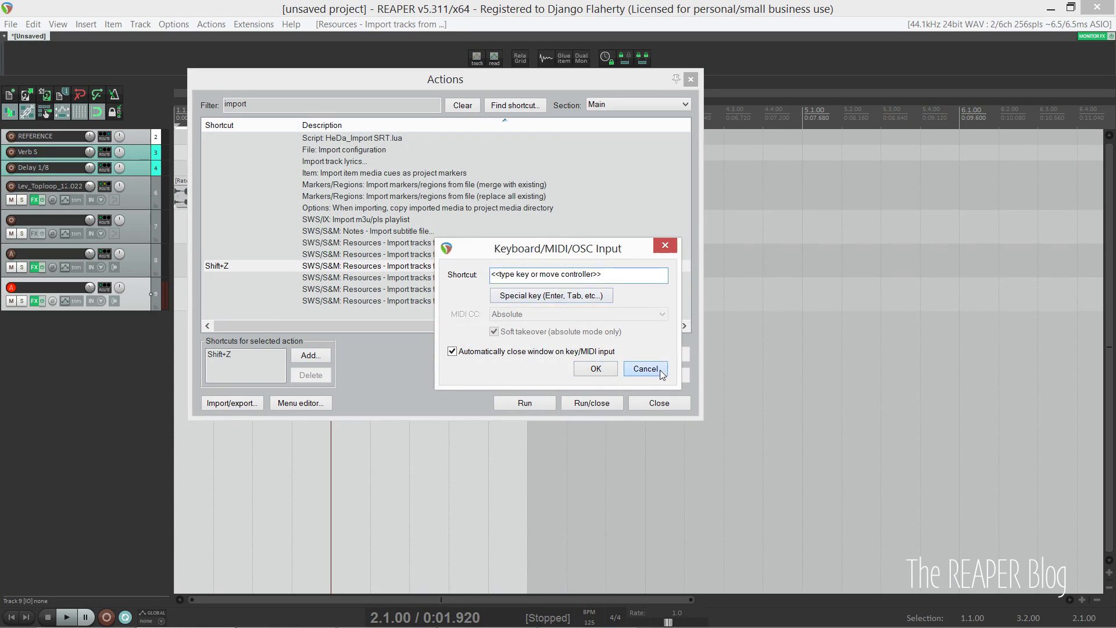
{"action": "left_click", "coordinate": [239, 354]}
Step: Insert three test tracks, then undo them
{"action": "left_click", "coordinate": [659, 403]}
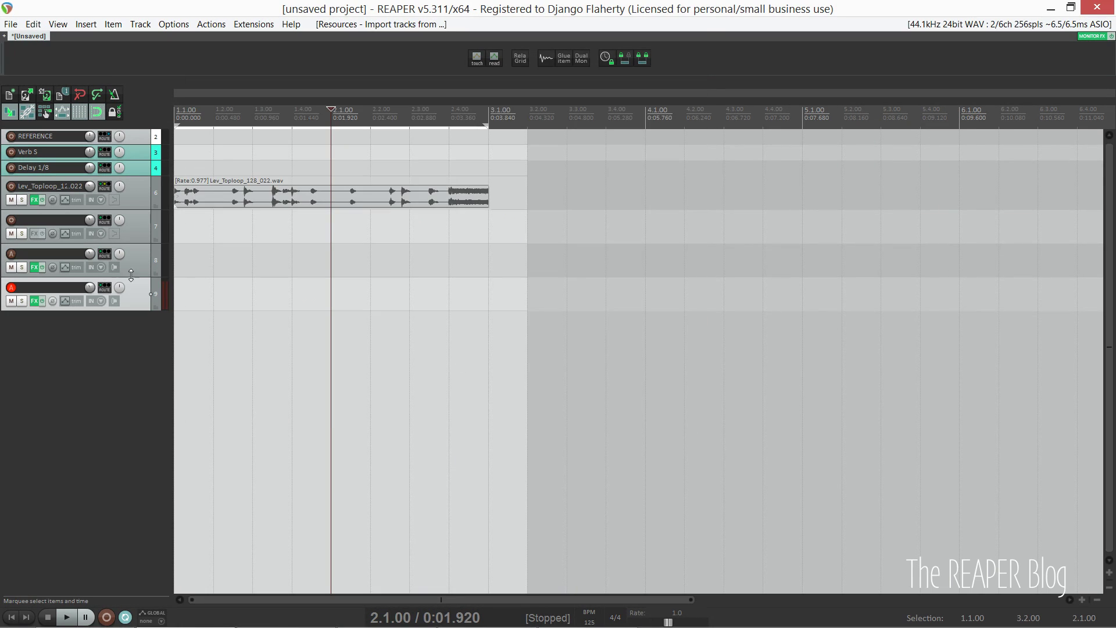
{"action": "double_click", "coordinate": [74, 347]}
{"action": "double_click", "coordinate": [69, 383]}
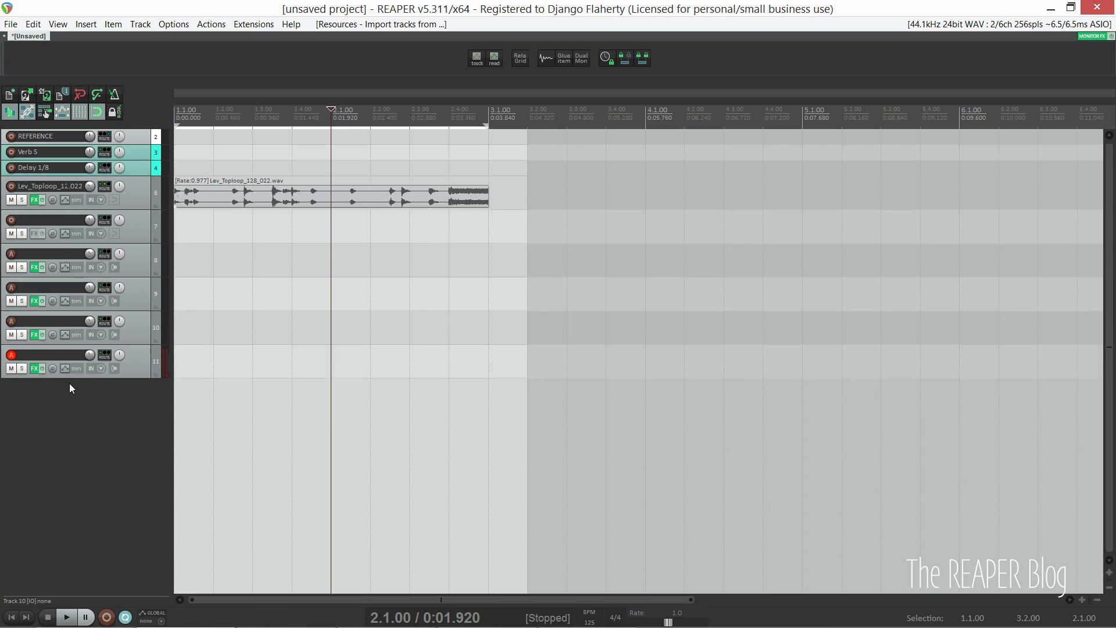
{"action": "double_click", "coordinate": [71, 384]}
{"action": "key", "text": "ctrl+z"}
{"action": "key", "text": "ctrl+z"}
{"action": "key", "text": "ctrl+z"}
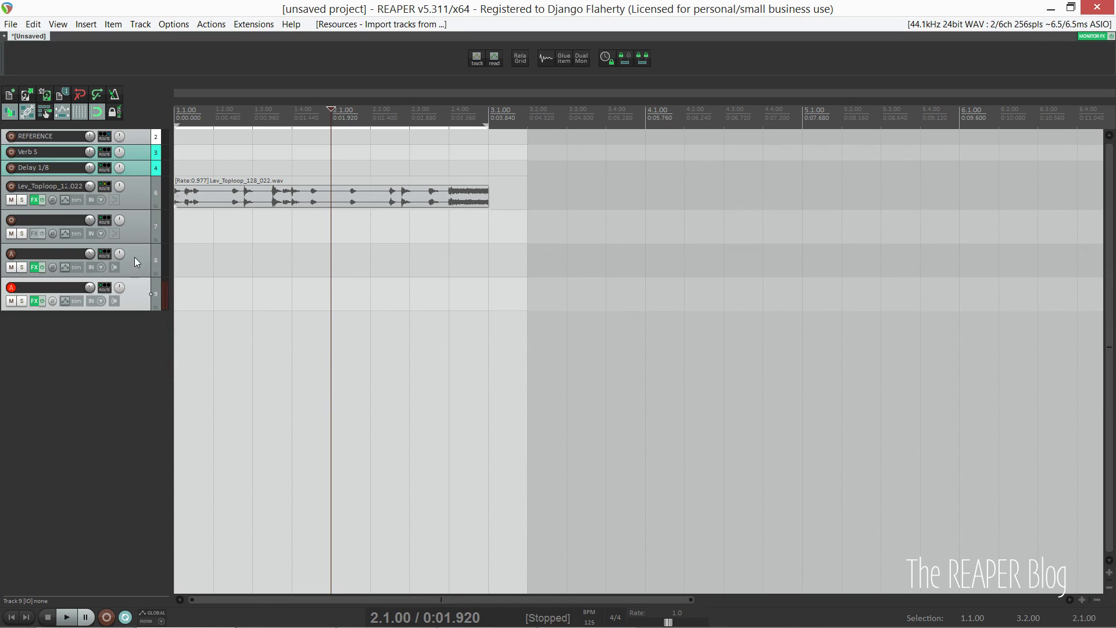
Step: Delete tracks 7–9 and the Lev_Toploop track, confirming each removal
{"action": "left_click", "coordinate": [135, 233], "text": "shift"}
{"action": "key", "text": "Delete"}
{"action": "key", "text": "Return"}
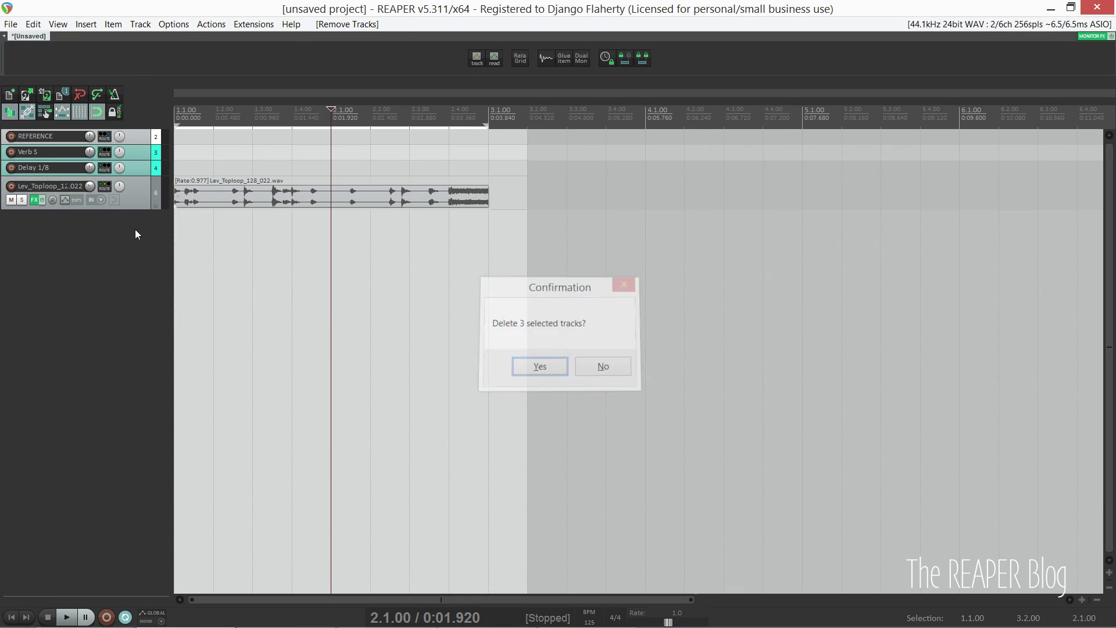
{"action": "left_click", "coordinate": [137, 193]}
{"action": "key", "text": "Delete"}
{"action": "key", "text": "Return"}
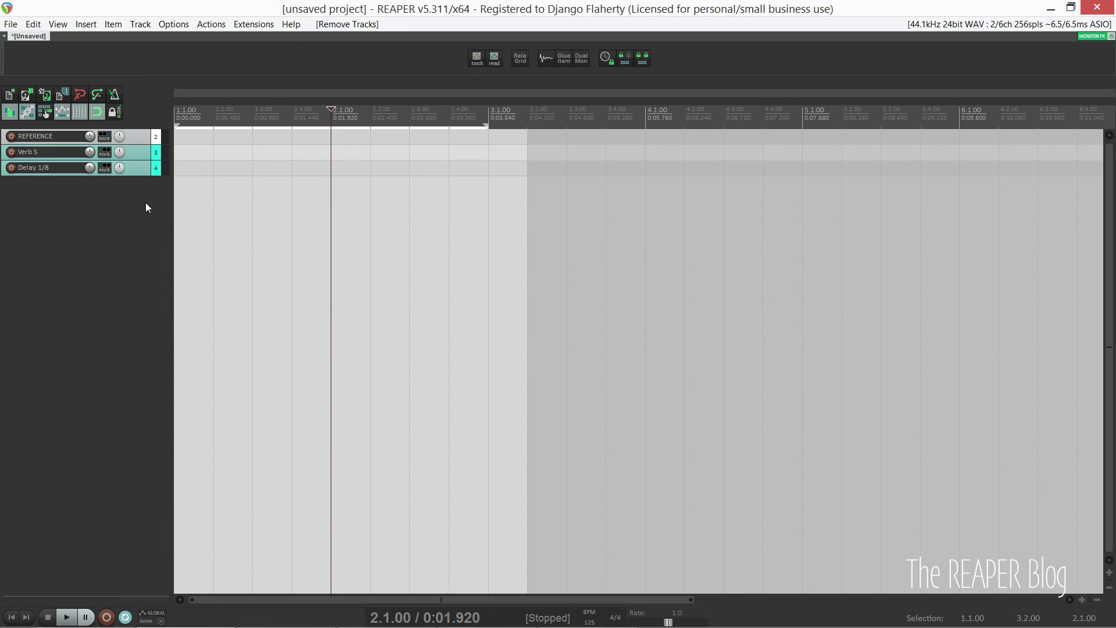